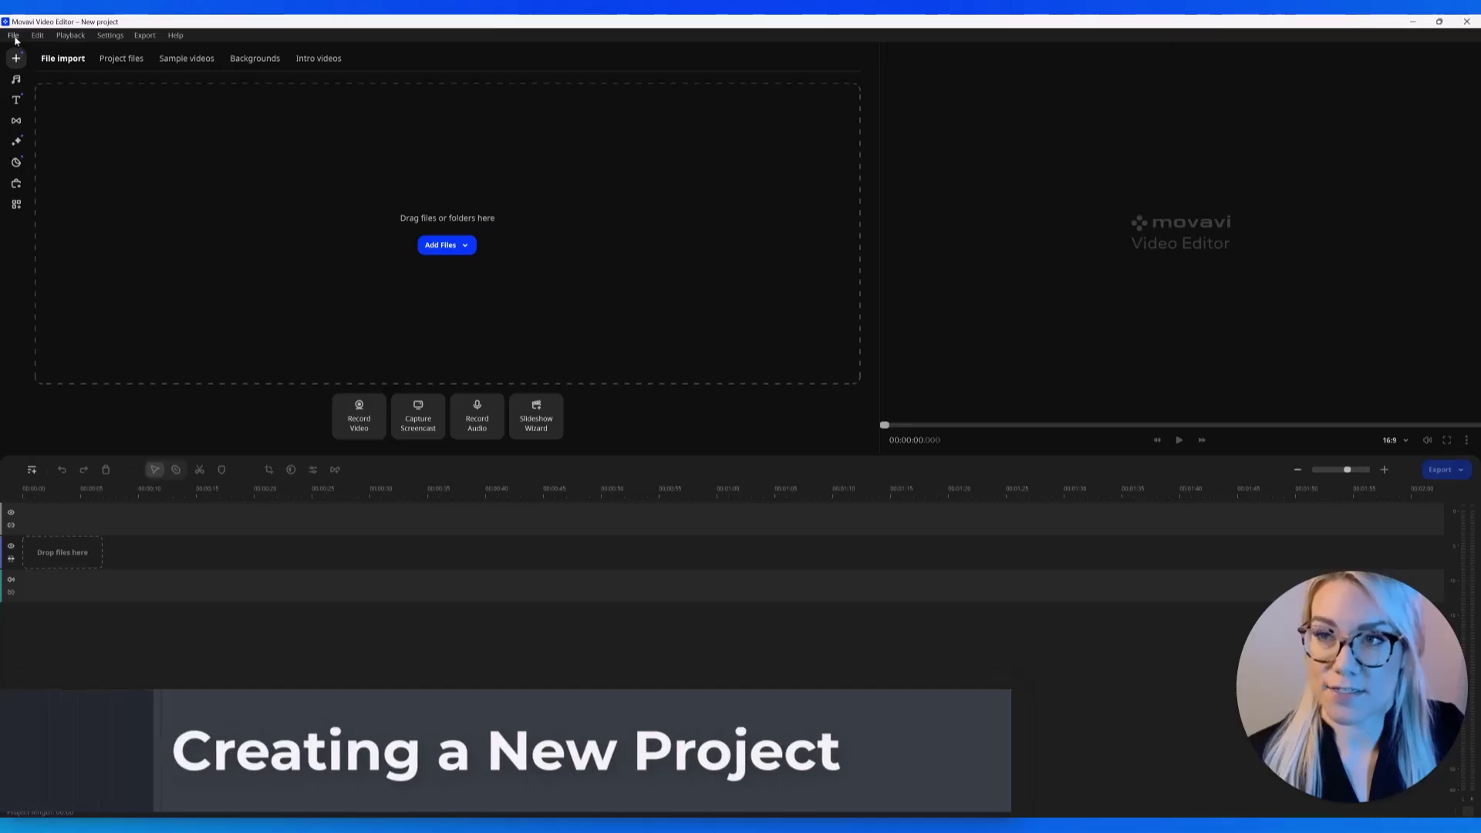
# Create a new project and import all 14 videos from the Stock Footage folder.
pyautogui.click(14, 36)
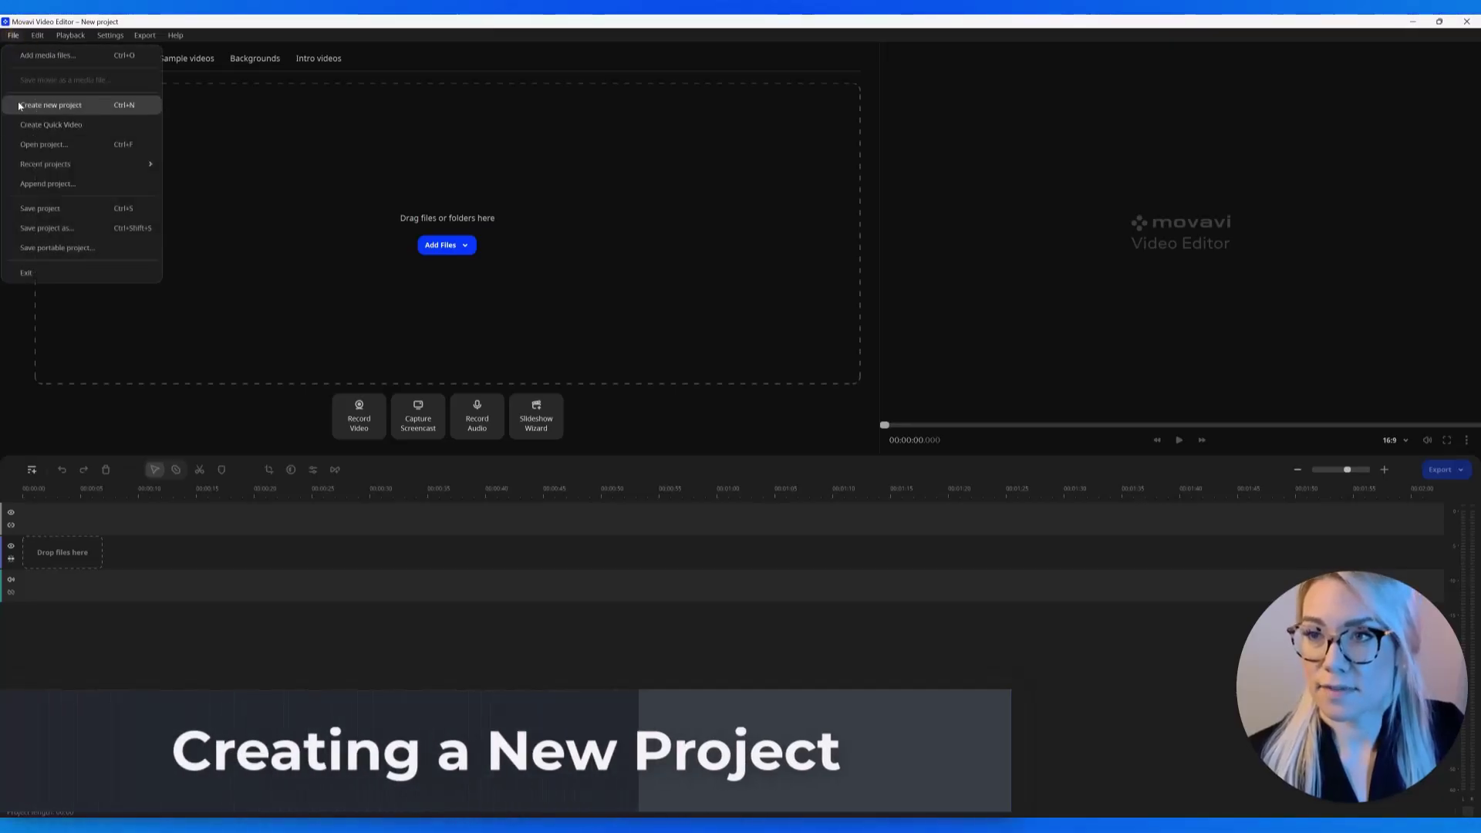
pyautogui.click(46, 105)
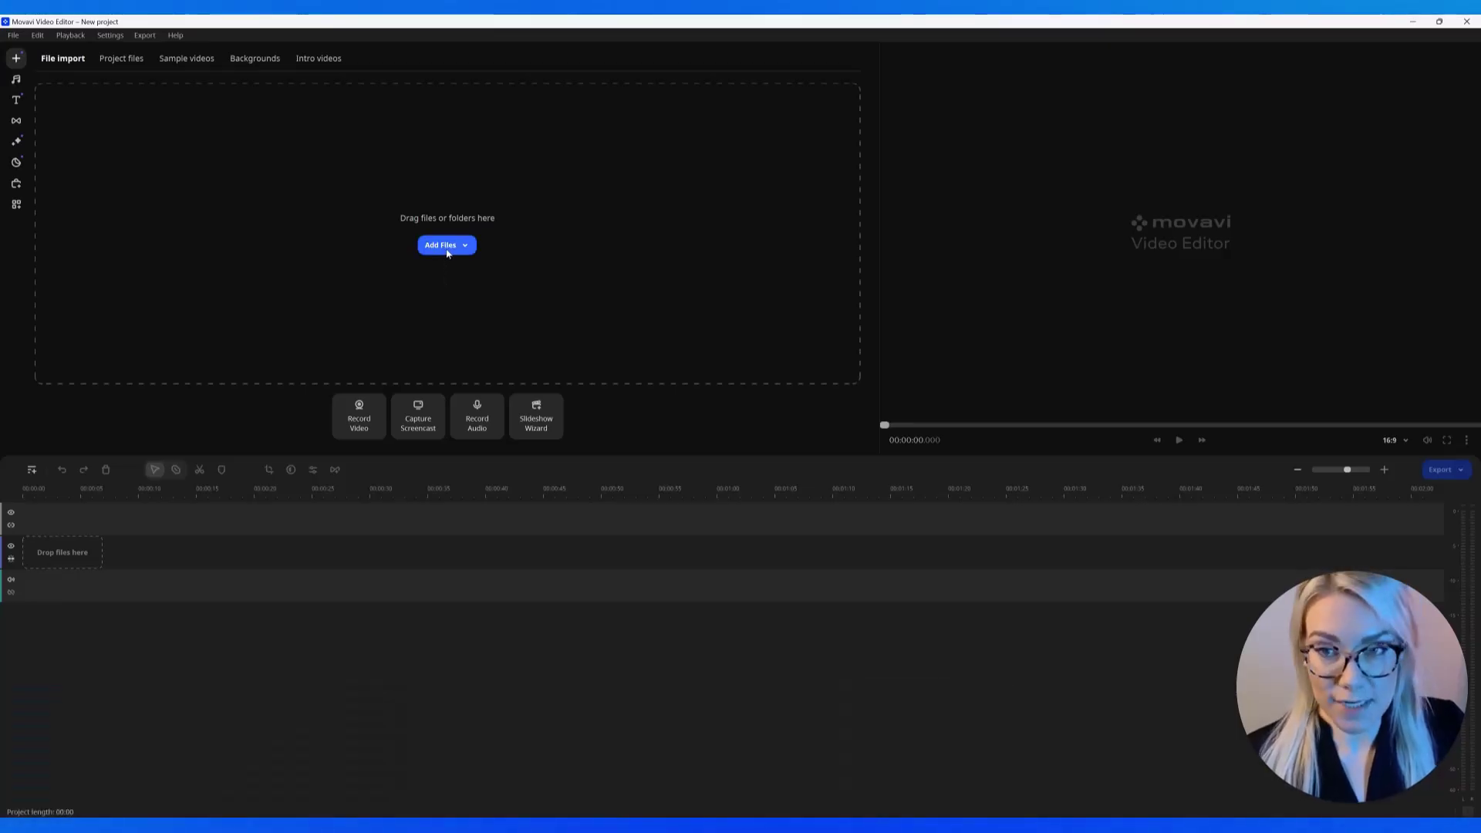
pyautogui.click(441, 245)
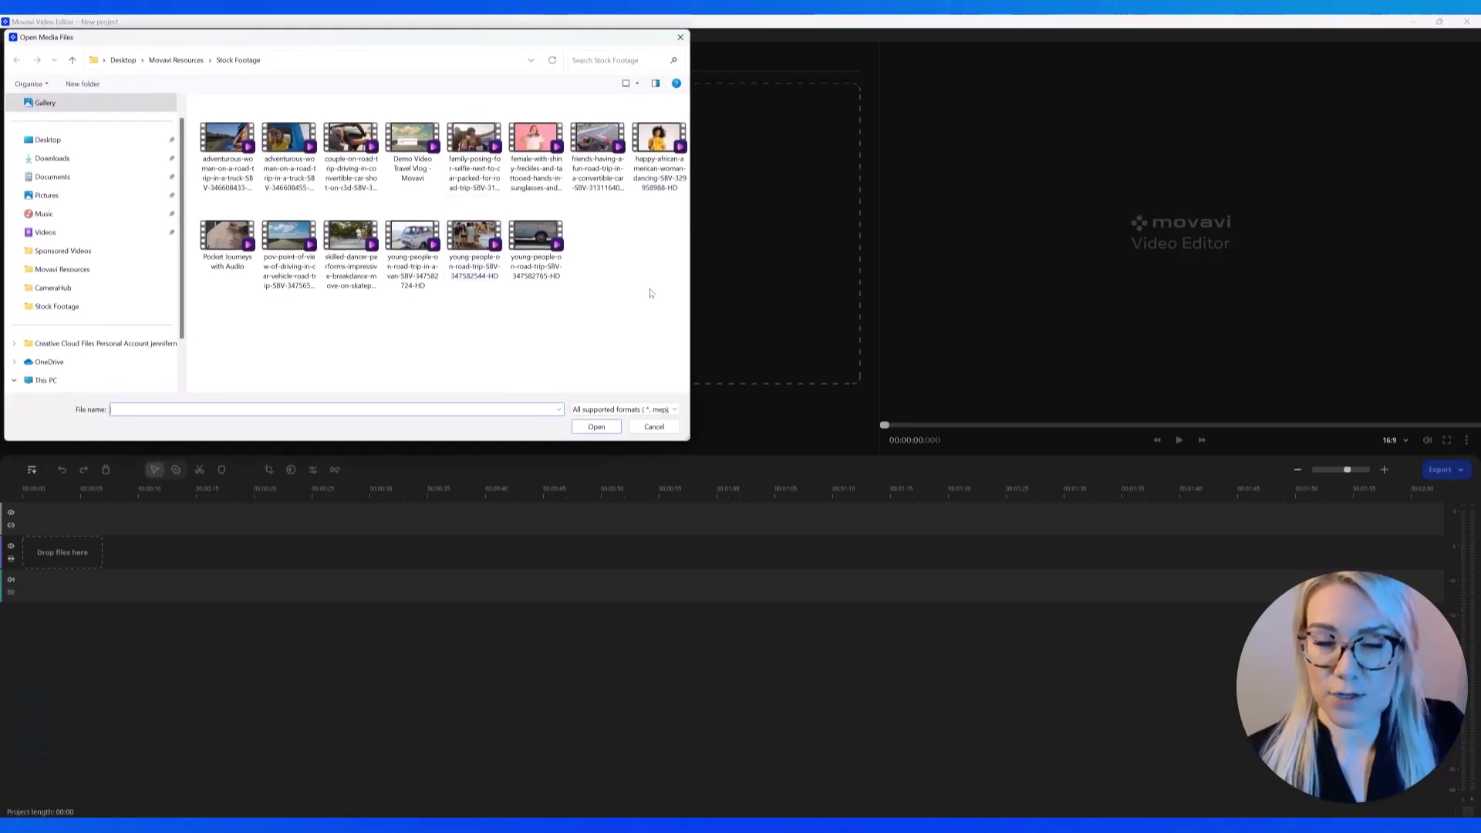
pyautogui.moveTo(686, 299); pyautogui.dragTo(241, 146)
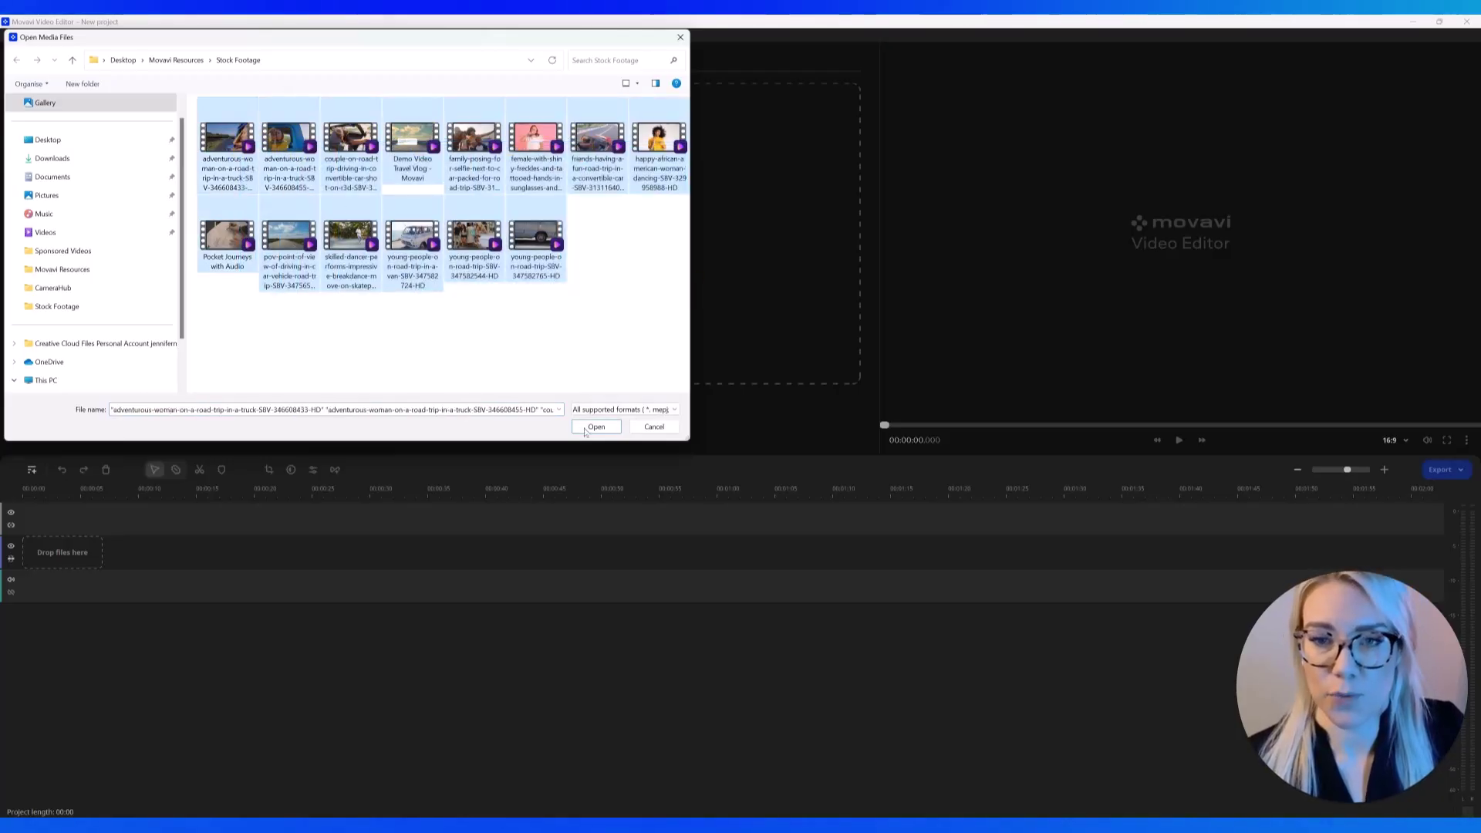
pyautogui.click(586, 429)
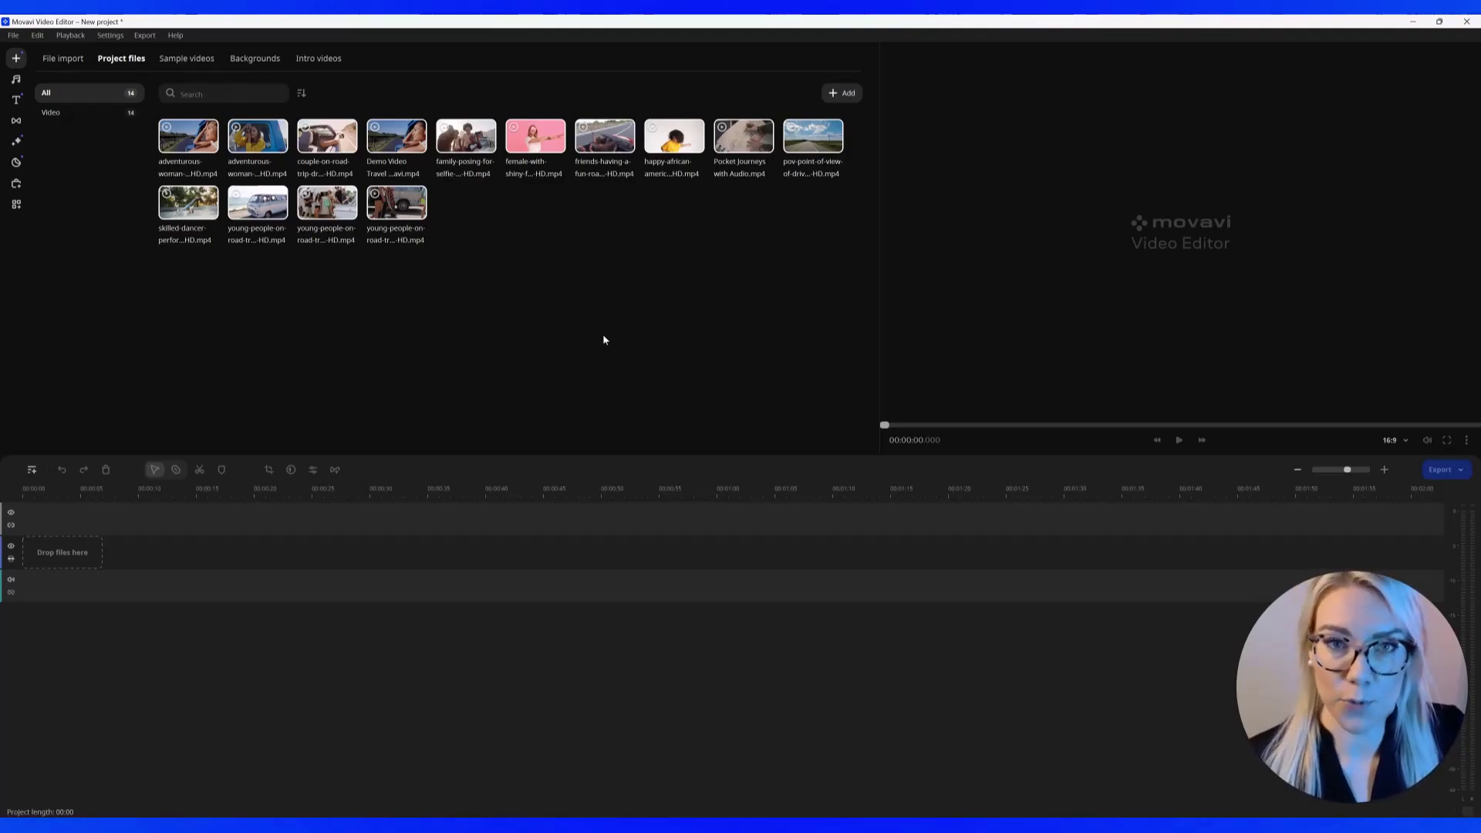
# Place the POV driving, couple-in-convertible and adventurous-woman clips back to back on the timeline.
pyautogui.click(605, 338)
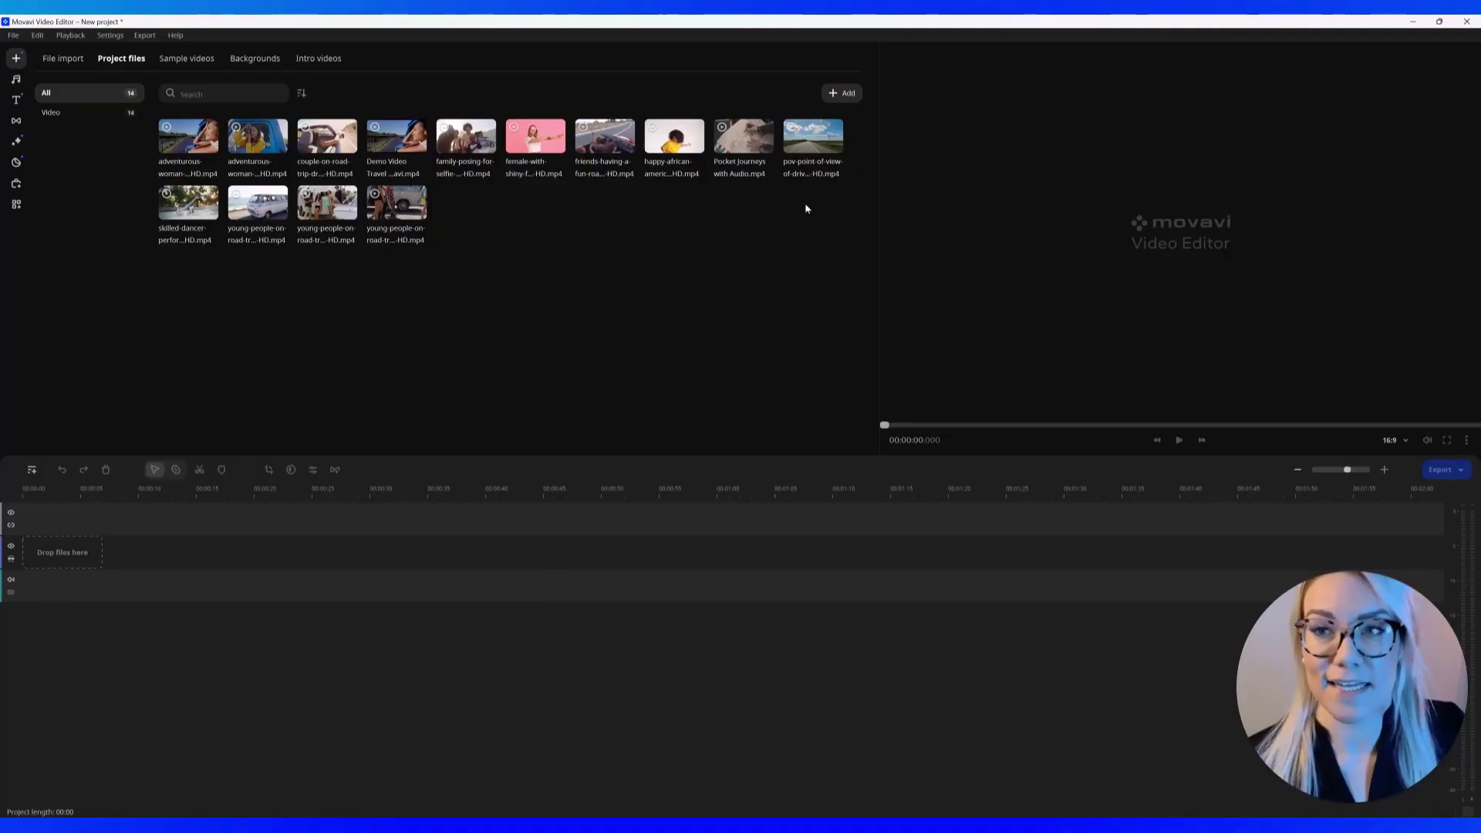
pyautogui.moveTo(816, 139); pyautogui.dragTo(57, 553)
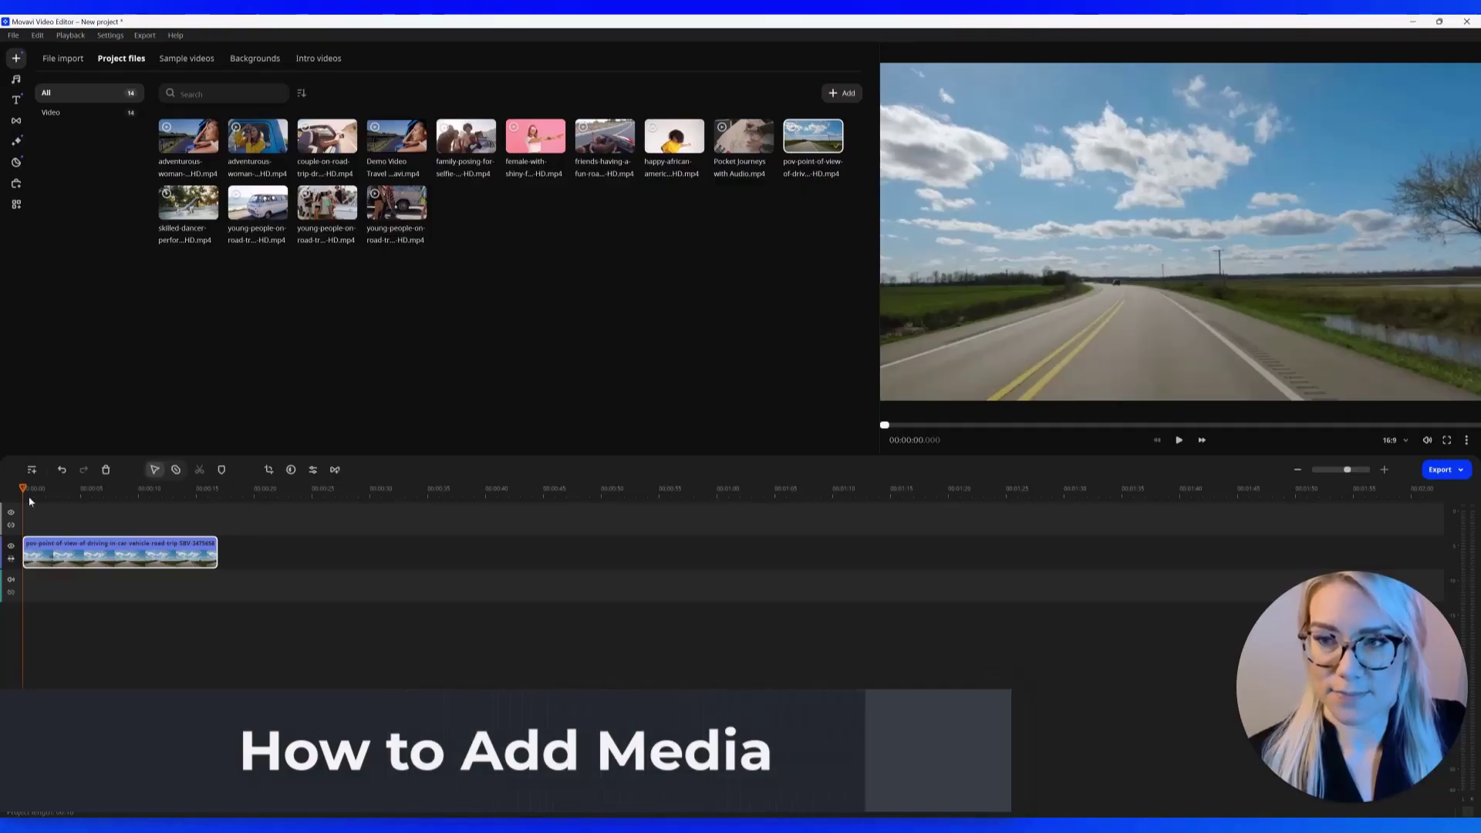
pyautogui.moveTo(327, 137); pyautogui.dragTo(257, 552)
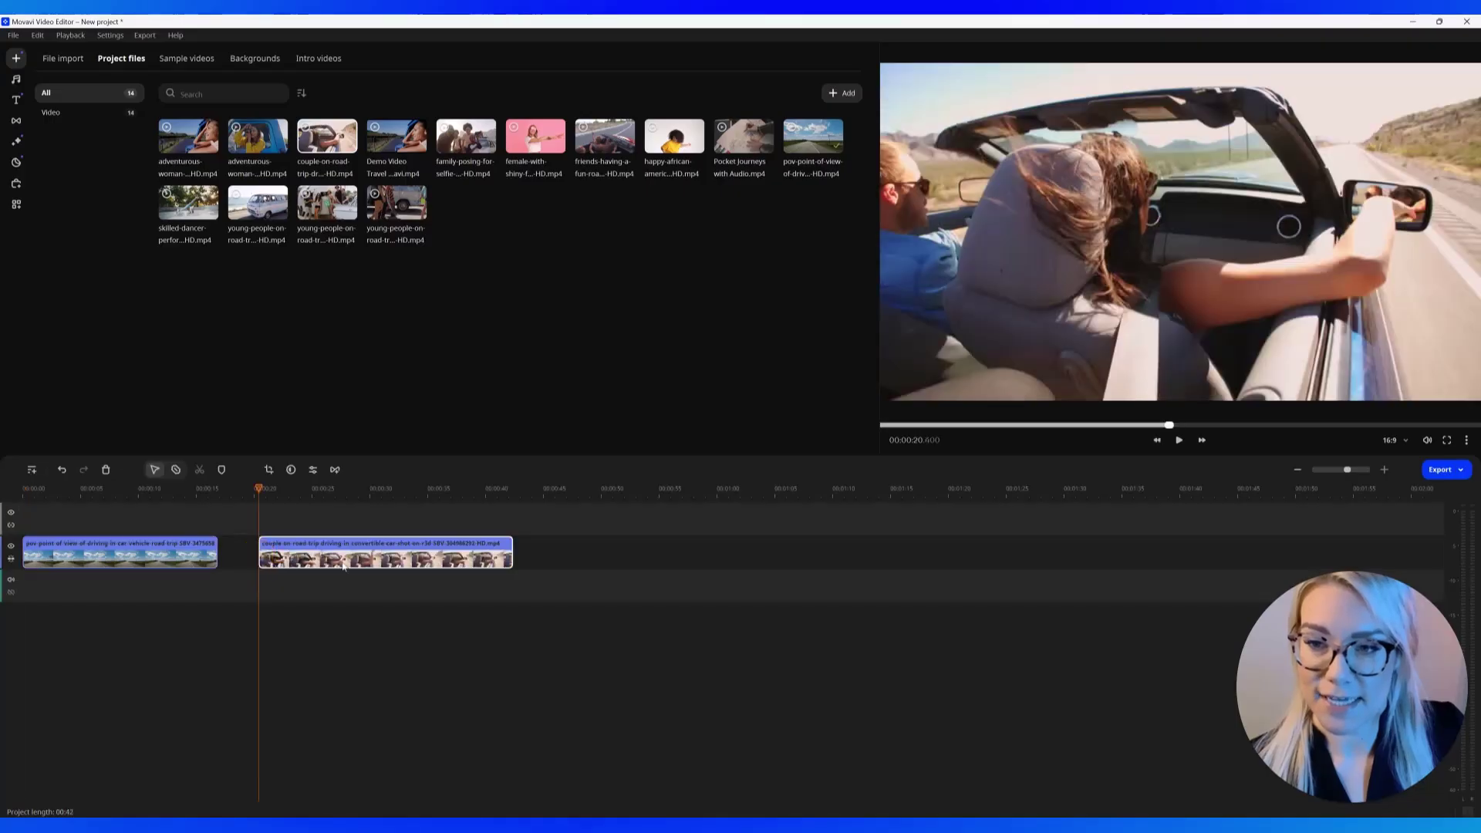
pyautogui.moveTo(351, 561); pyautogui.dragTo(275, 562)
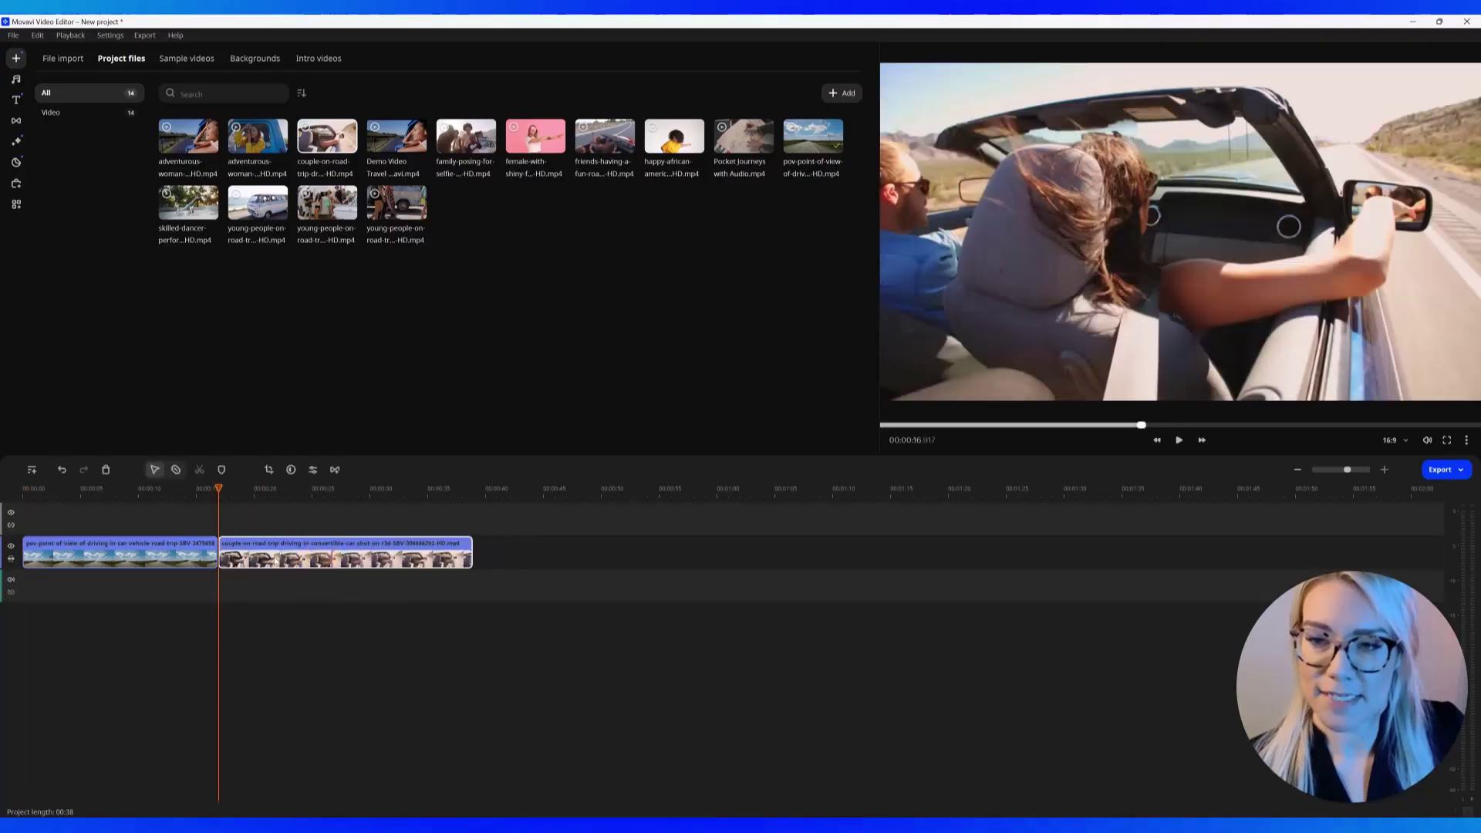
pyautogui.moveTo(397, 138); pyautogui.dragTo(506, 564)
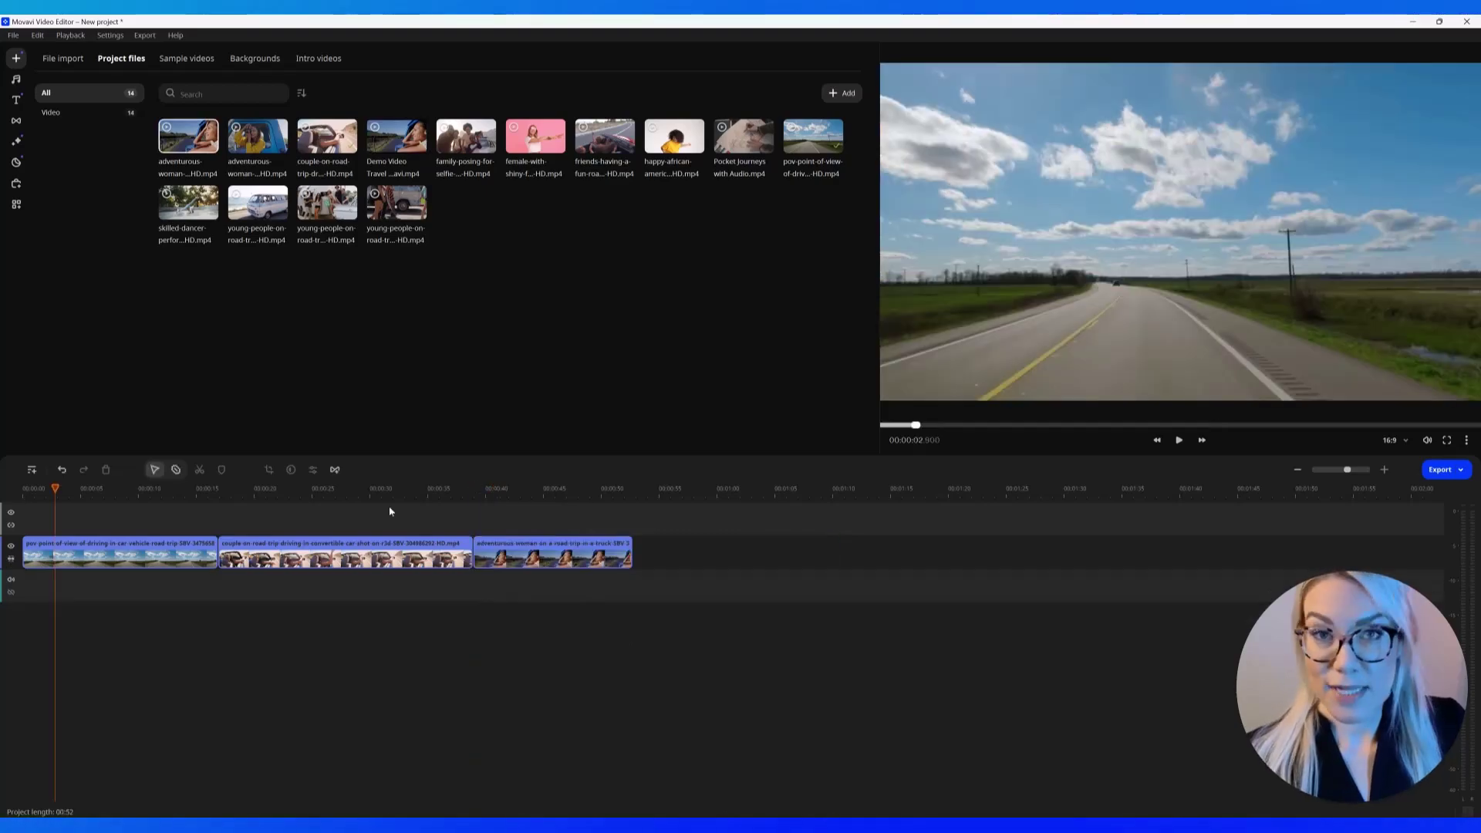
# Add the Messages title from the Free titles category at the timeline start.
pyautogui.click(16, 100)
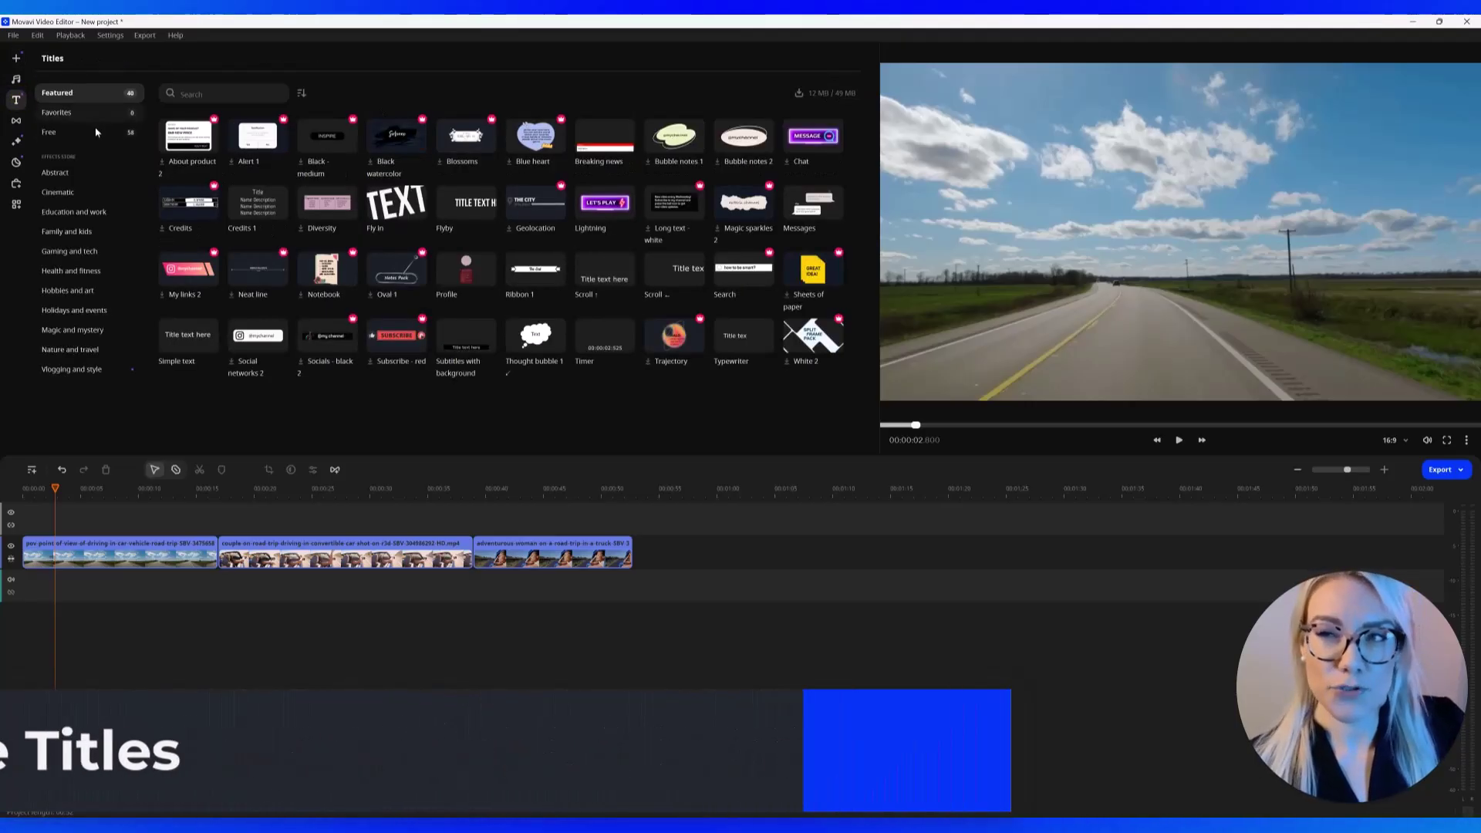
pyautogui.click(54, 135)
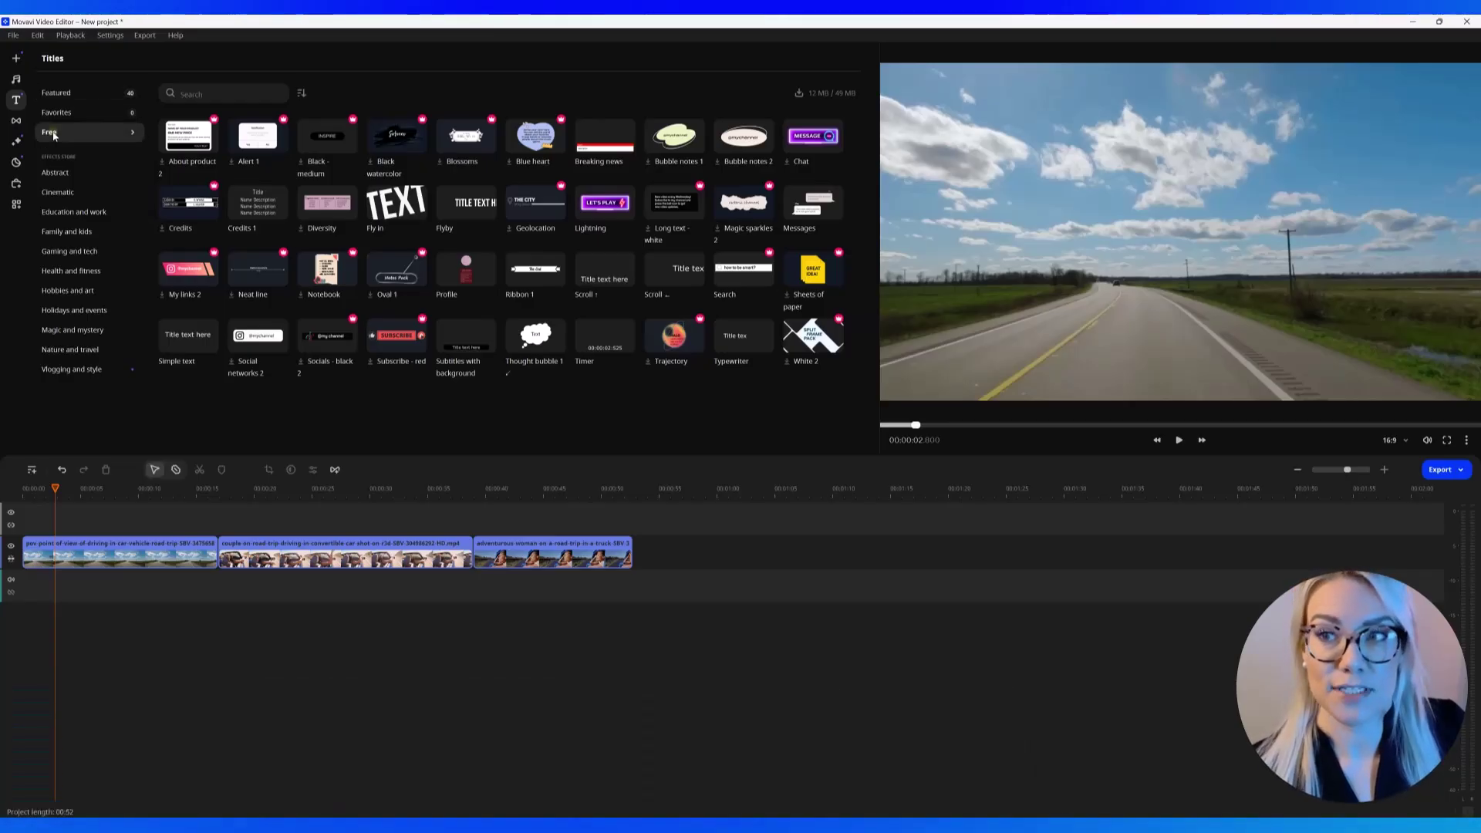
pyautogui.click(53, 135)
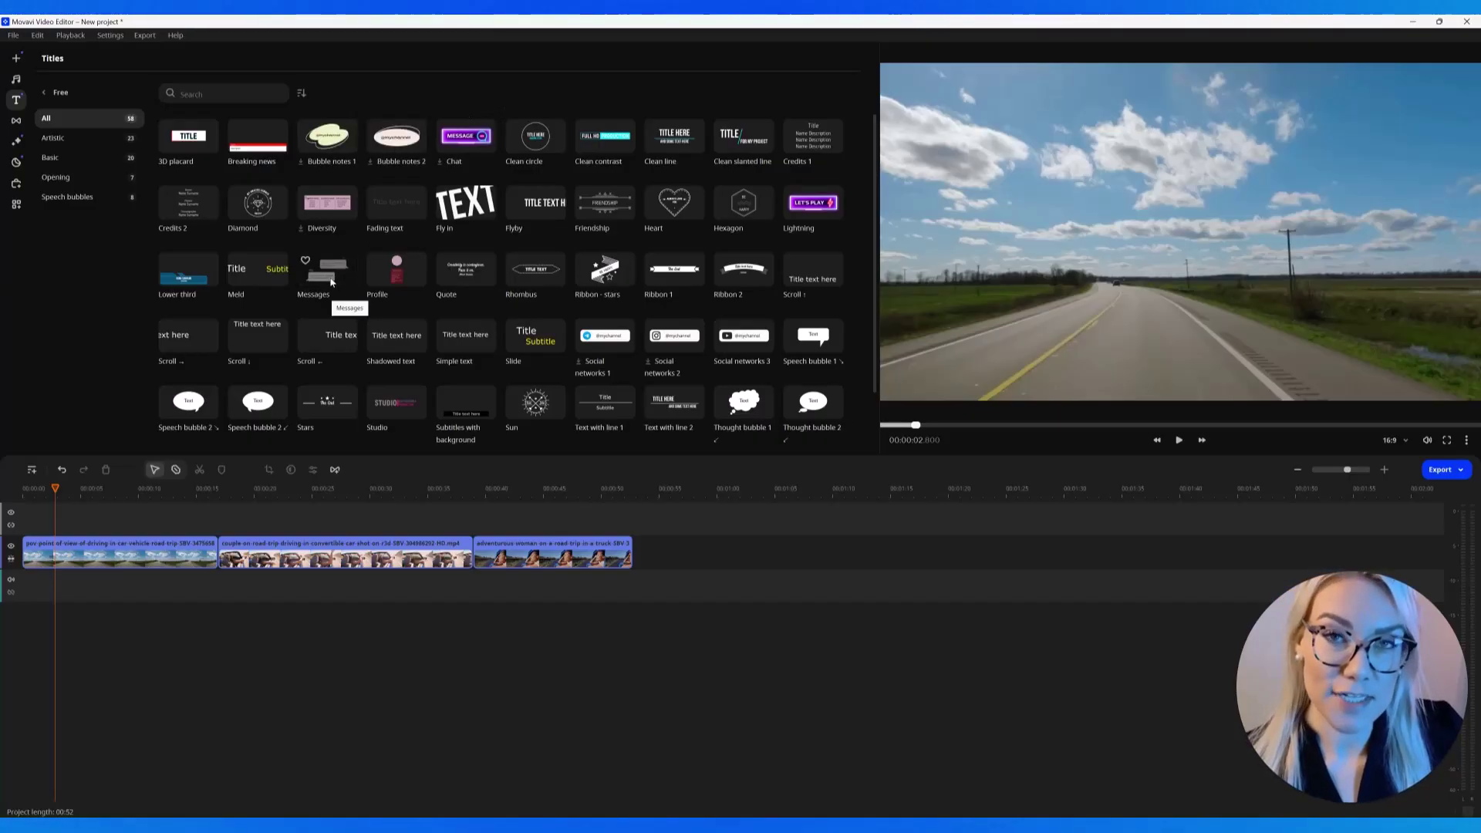
pyautogui.moveTo(330, 282)
pyautogui.mouseDown()
pyautogui.moveTo(330, 265)
pyautogui.moveTo(116, 436)
pyautogui.moveTo(56, 516)
pyautogui.mouseUp()
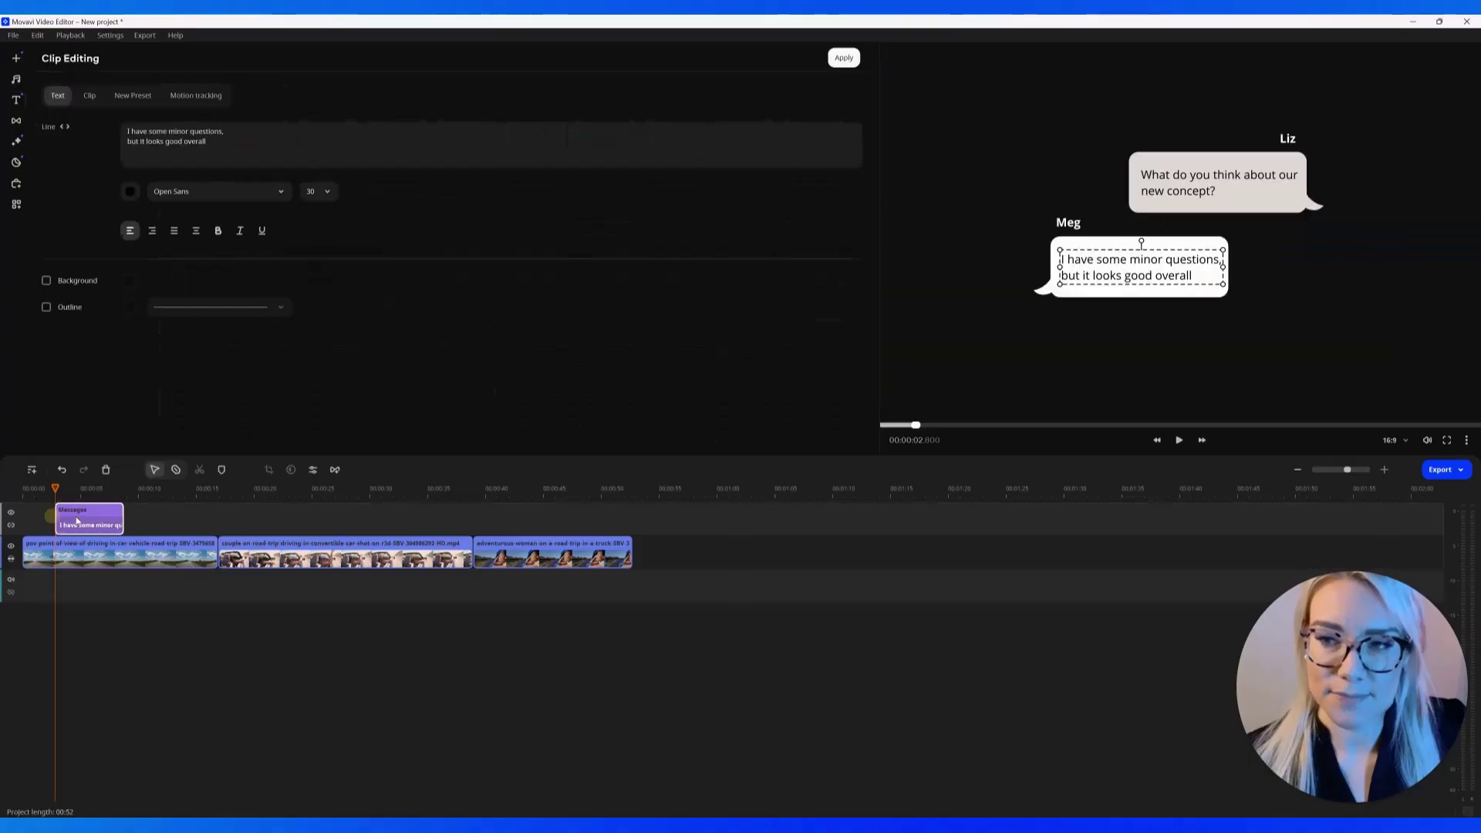
# Preview the Messages title and edit its speaker name and question bubble text.
pyautogui.click(66, 519)
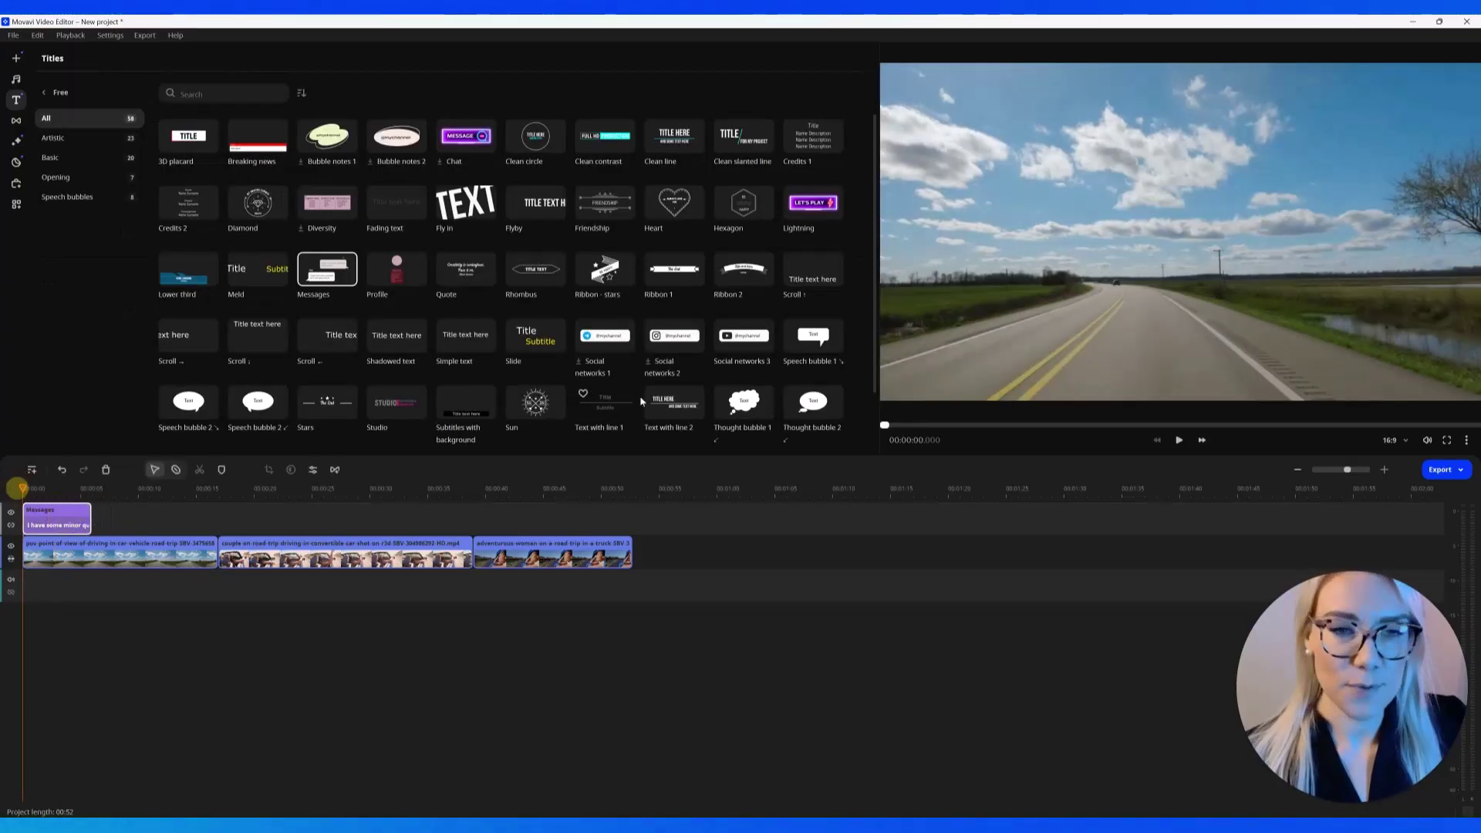
pyautogui.click(1179, 440)
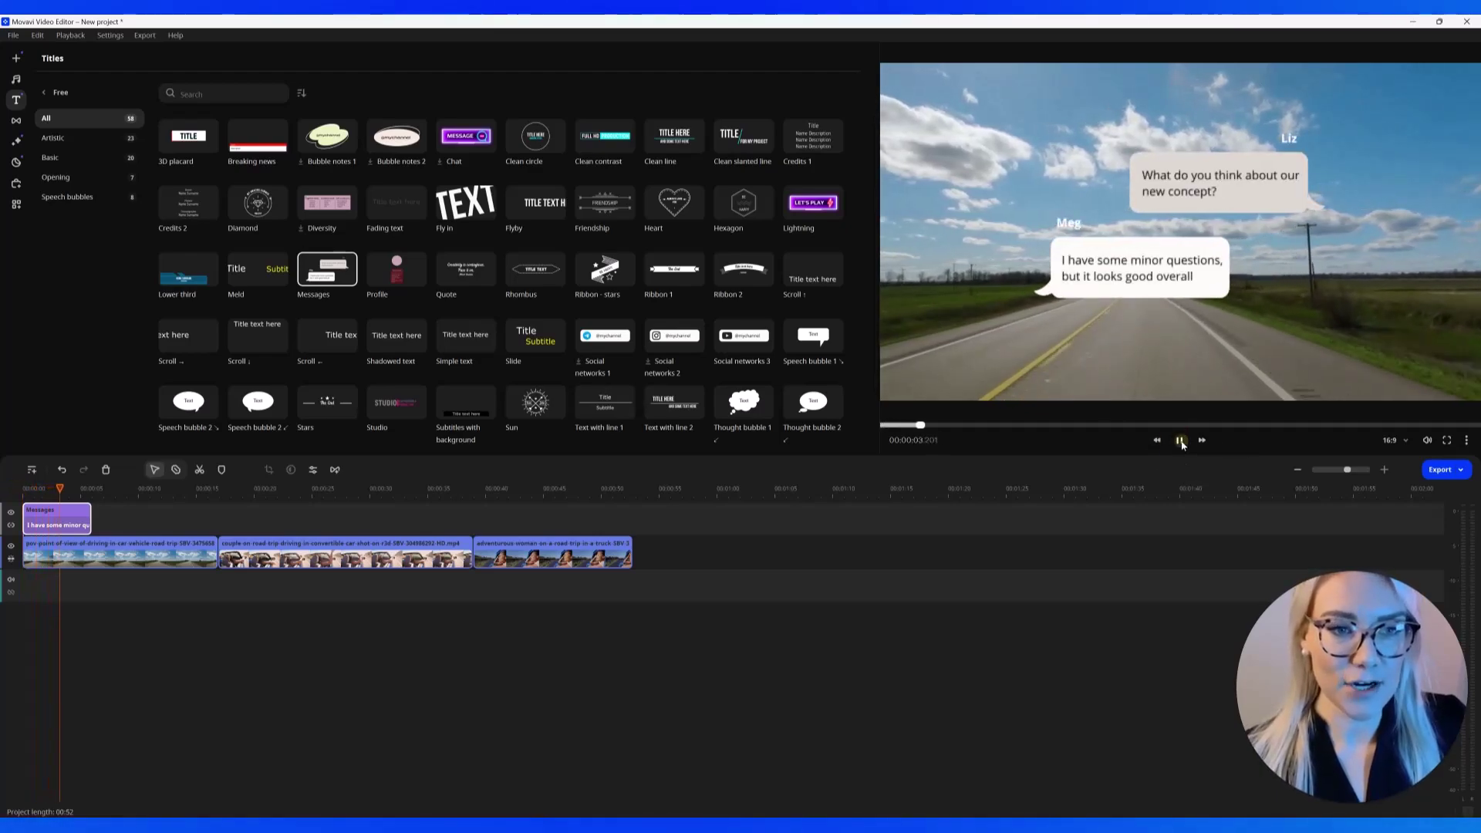
pyautogui.click(1179, 440)
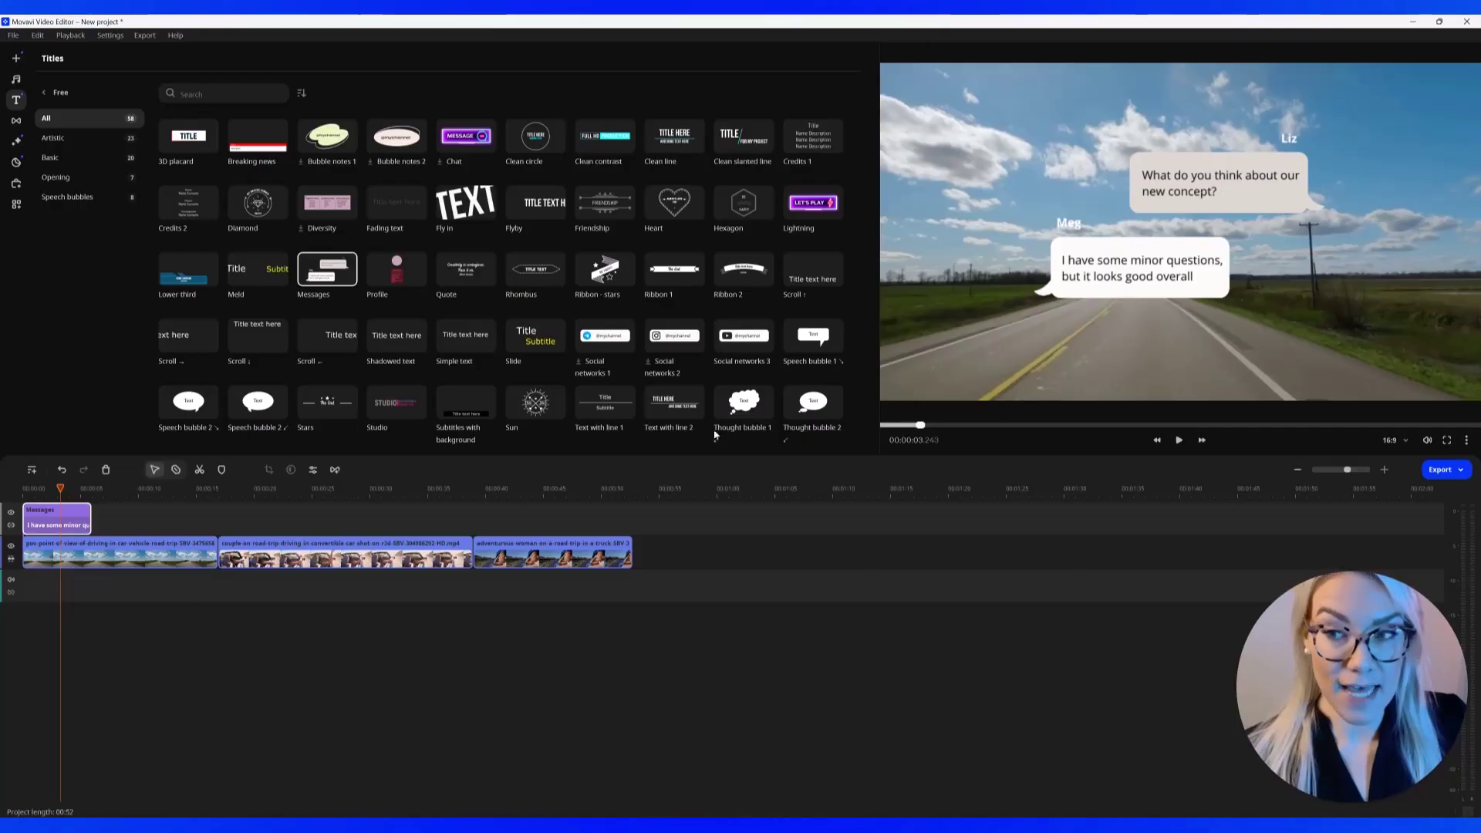
pyautogui.doubleClick(51, 528)
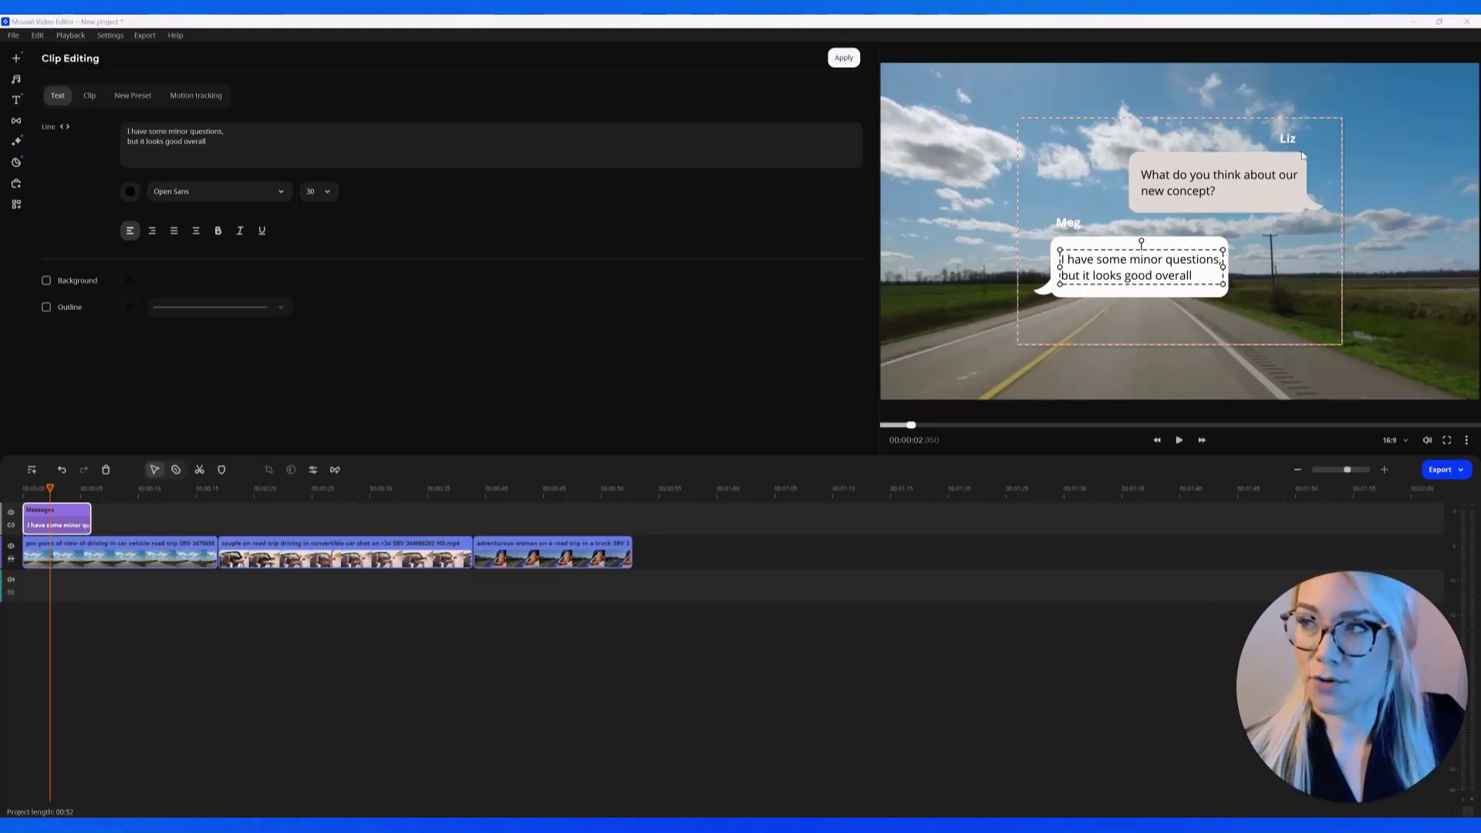
pyautogui.click(1288, 139)
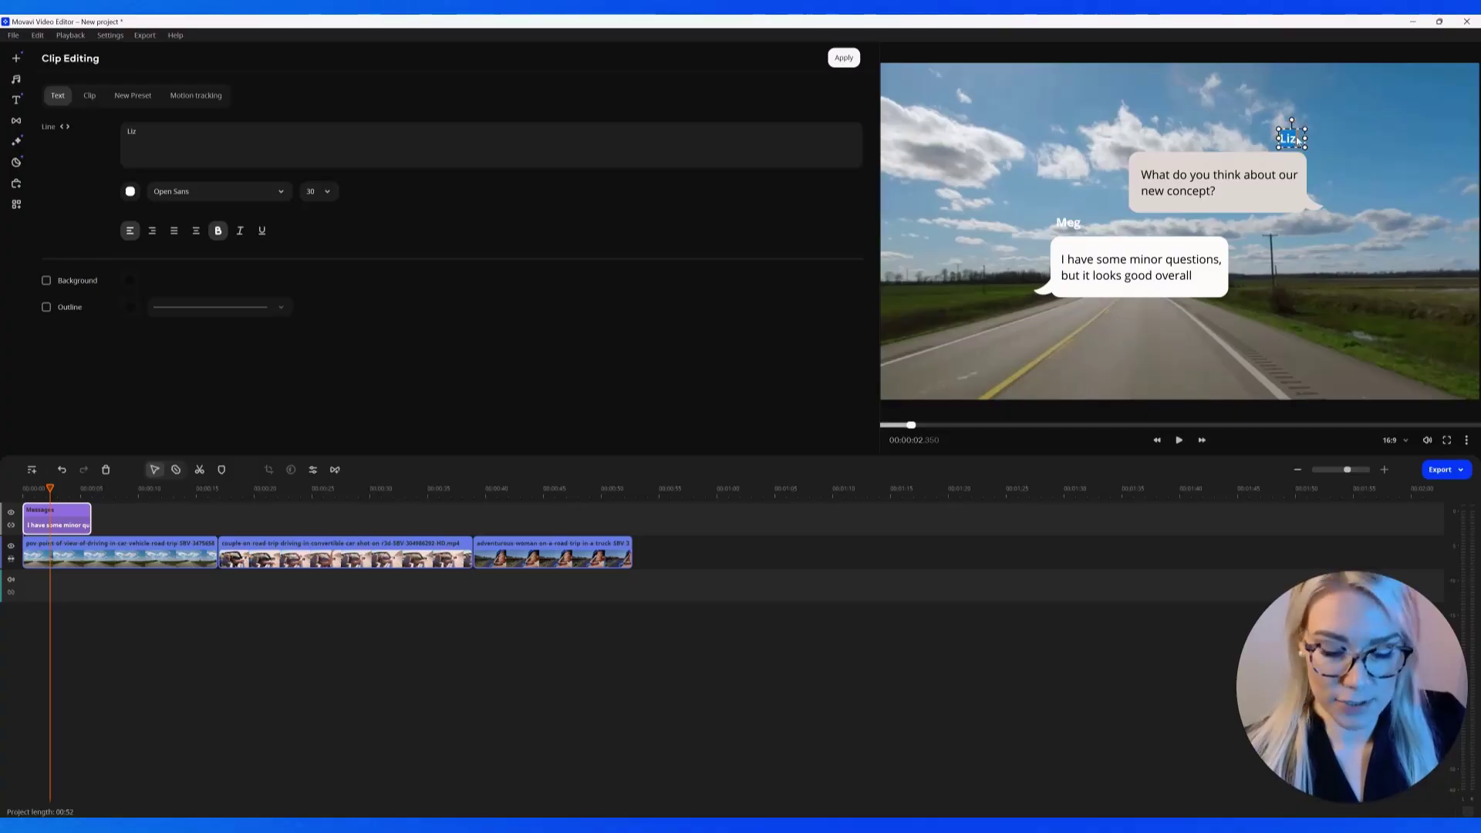
pyautogui.doubleClick(1204, 176)
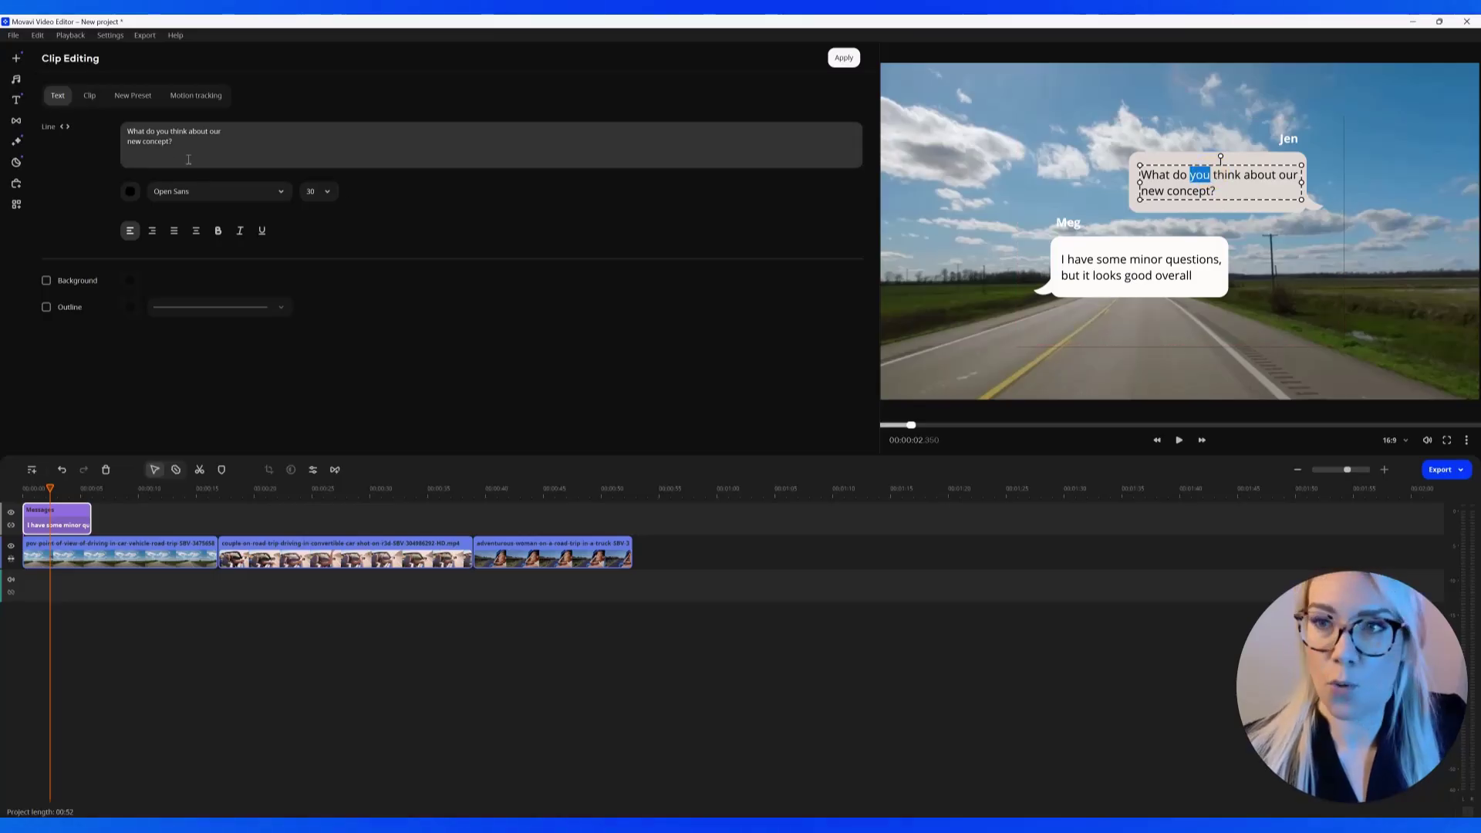
pyautogui.moveTo(173, 142); pyautogui.dragTo(119, 120)
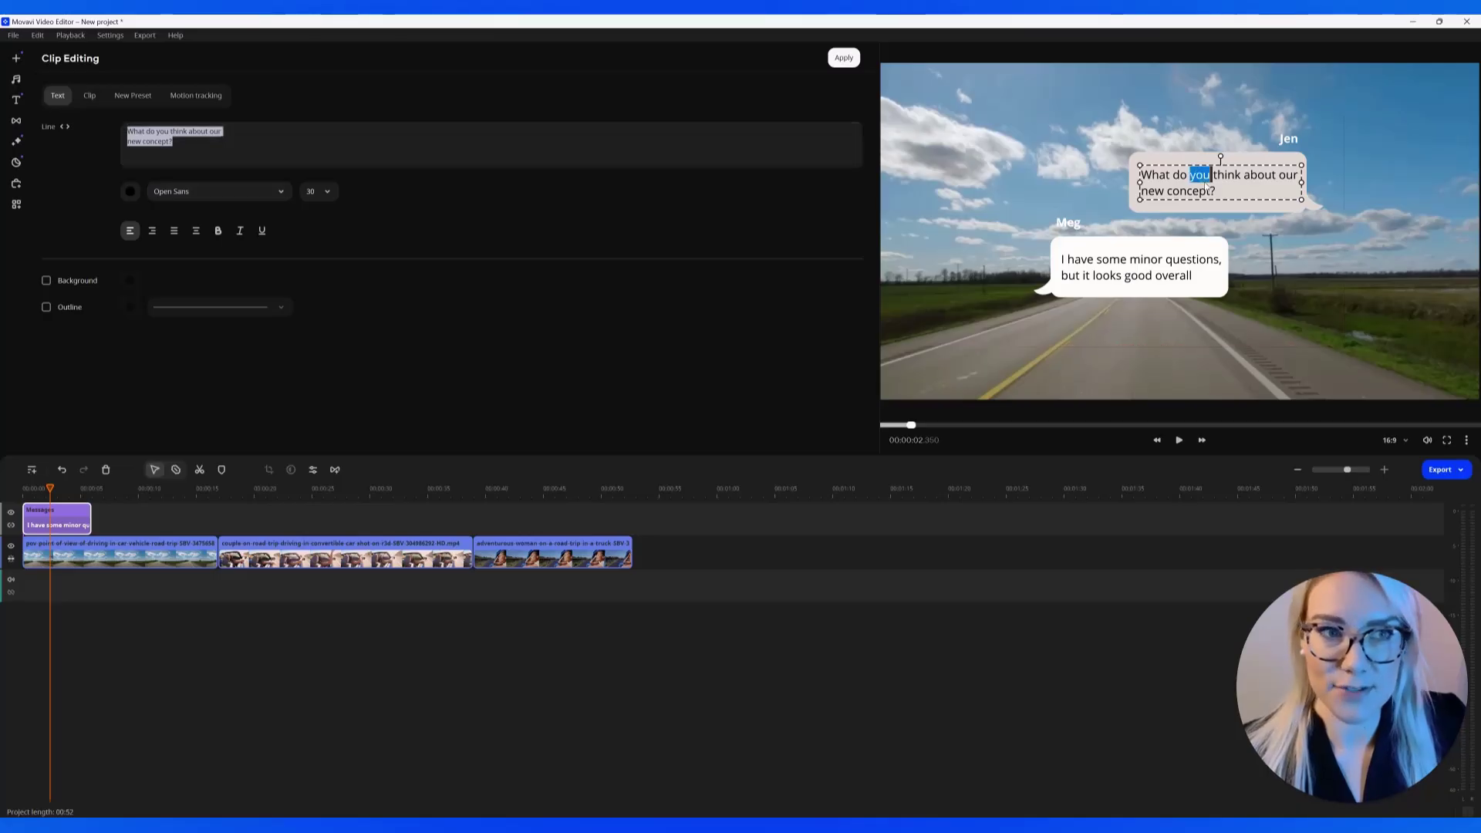
# Extend the Messages title clip to about 10 seconds.
pyautogui.click(82, 522)
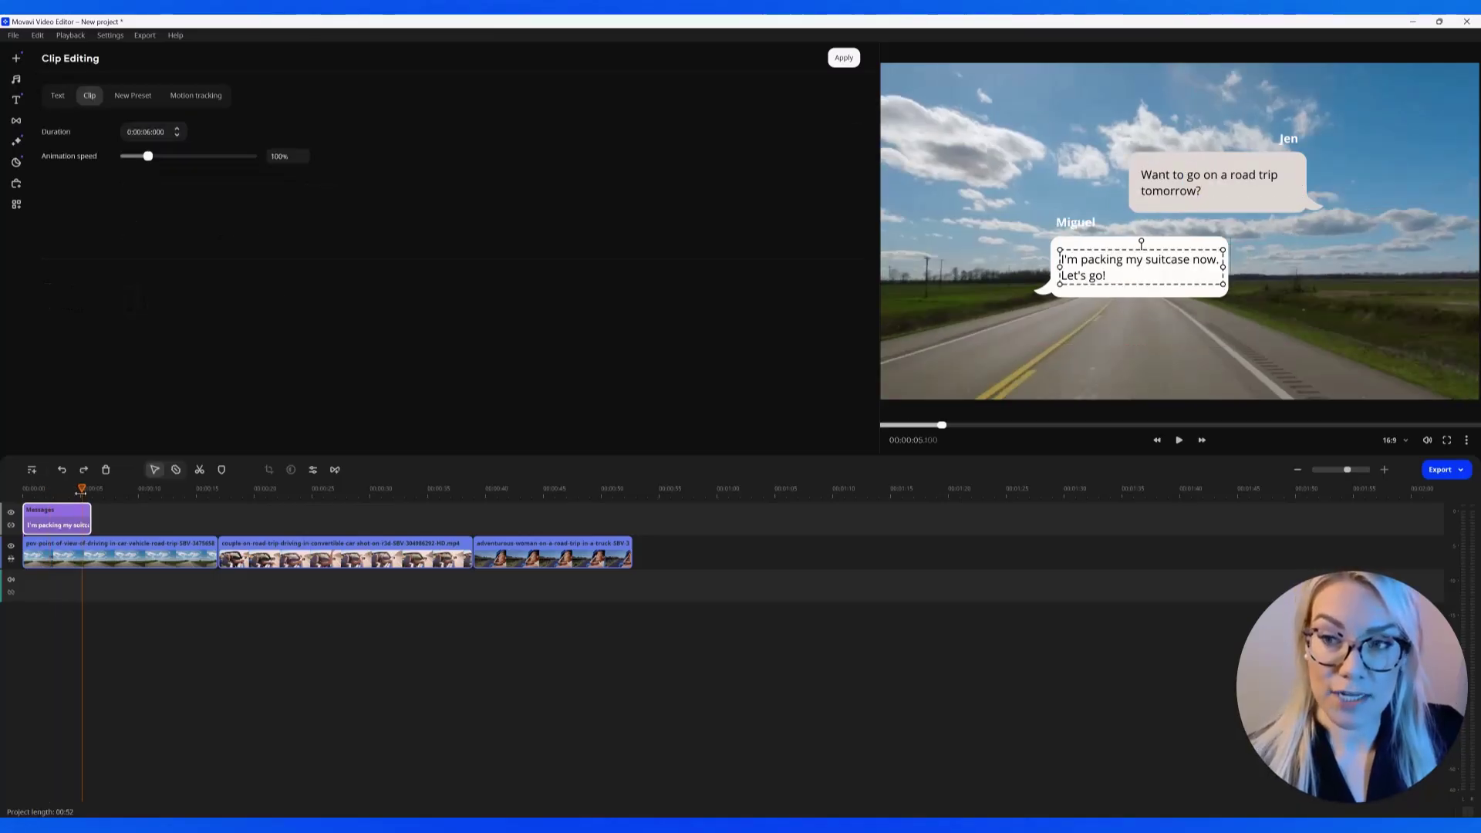
pyautogui.moveTo(81, 492); pyautogui.dragTo(137, 521)
pyautogui.click(139, 487)
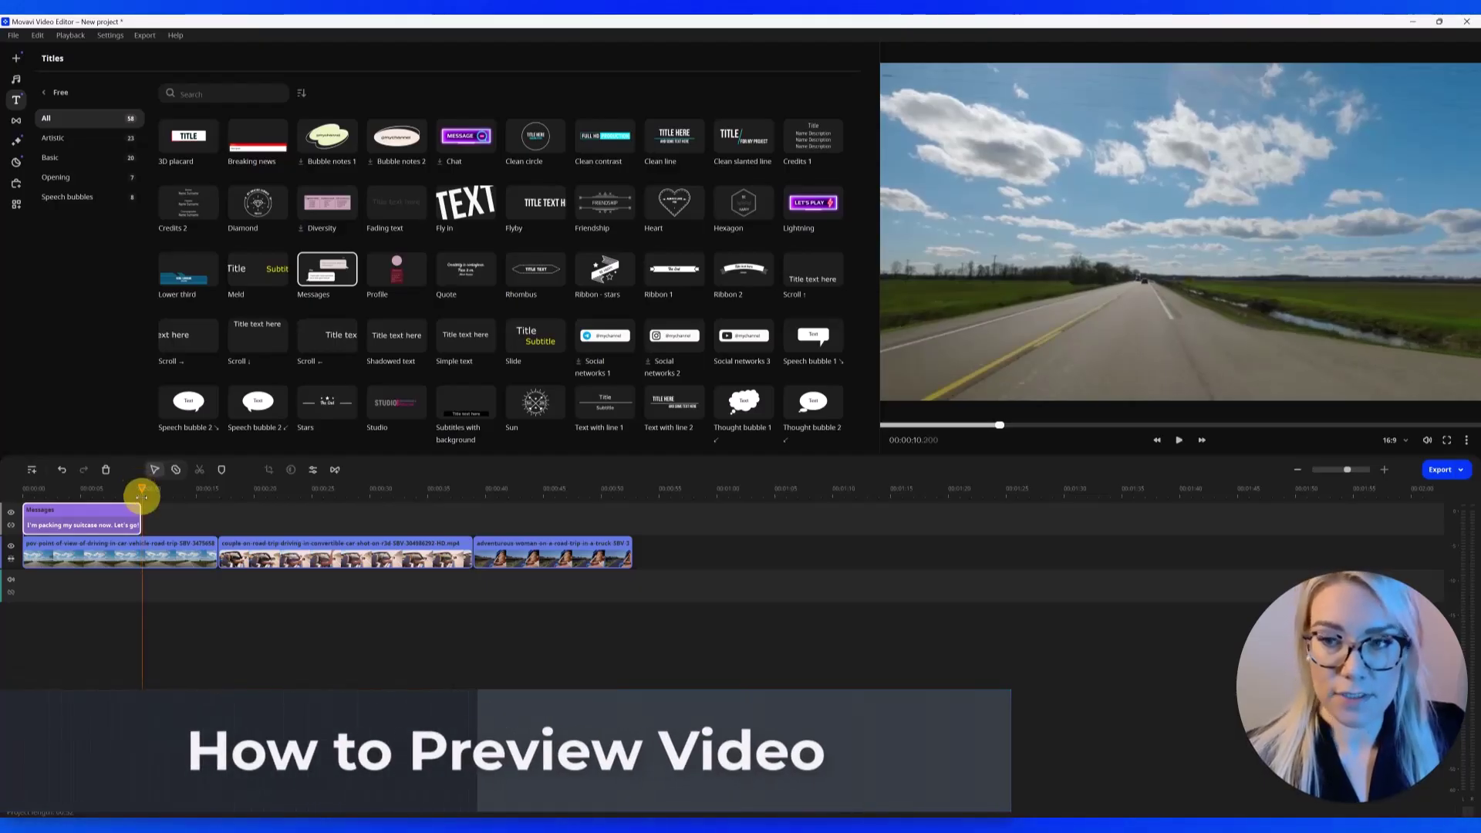
pyautogui.moveTo(142, 491); pyautogui.dragTo(16, 529)
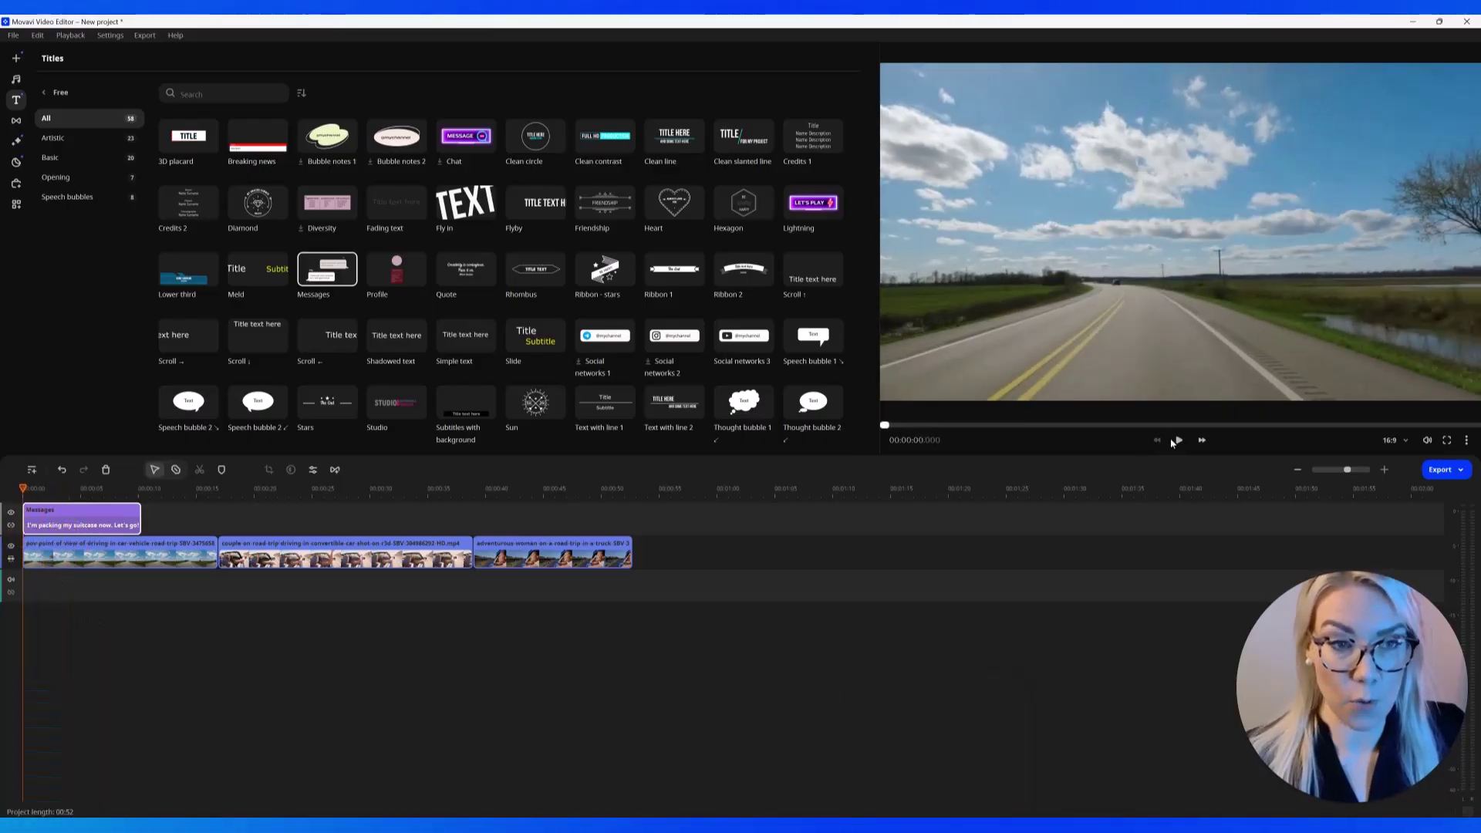
pyautogui.press('space')
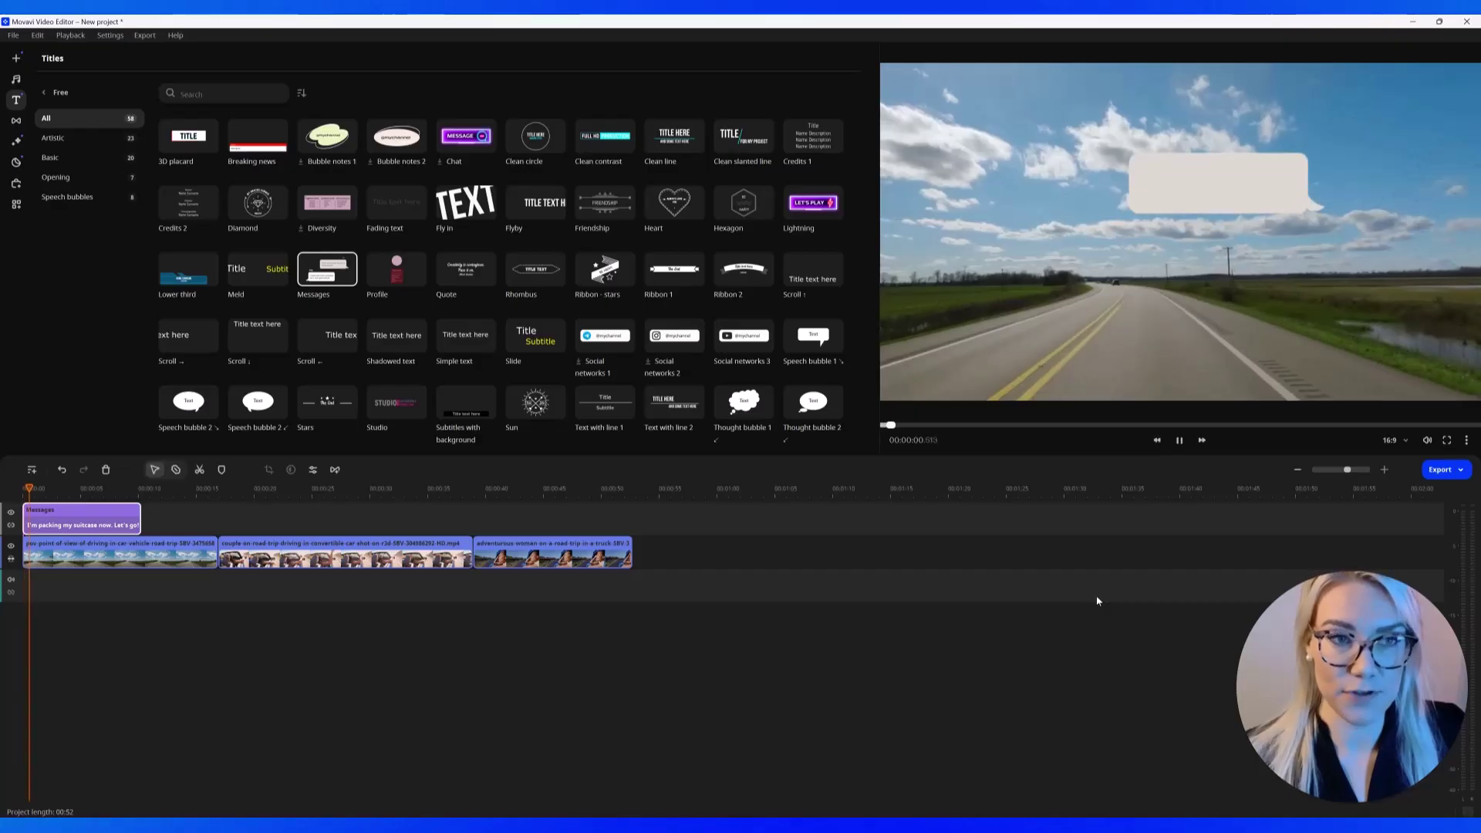
pyautogui.click(1179, 443)
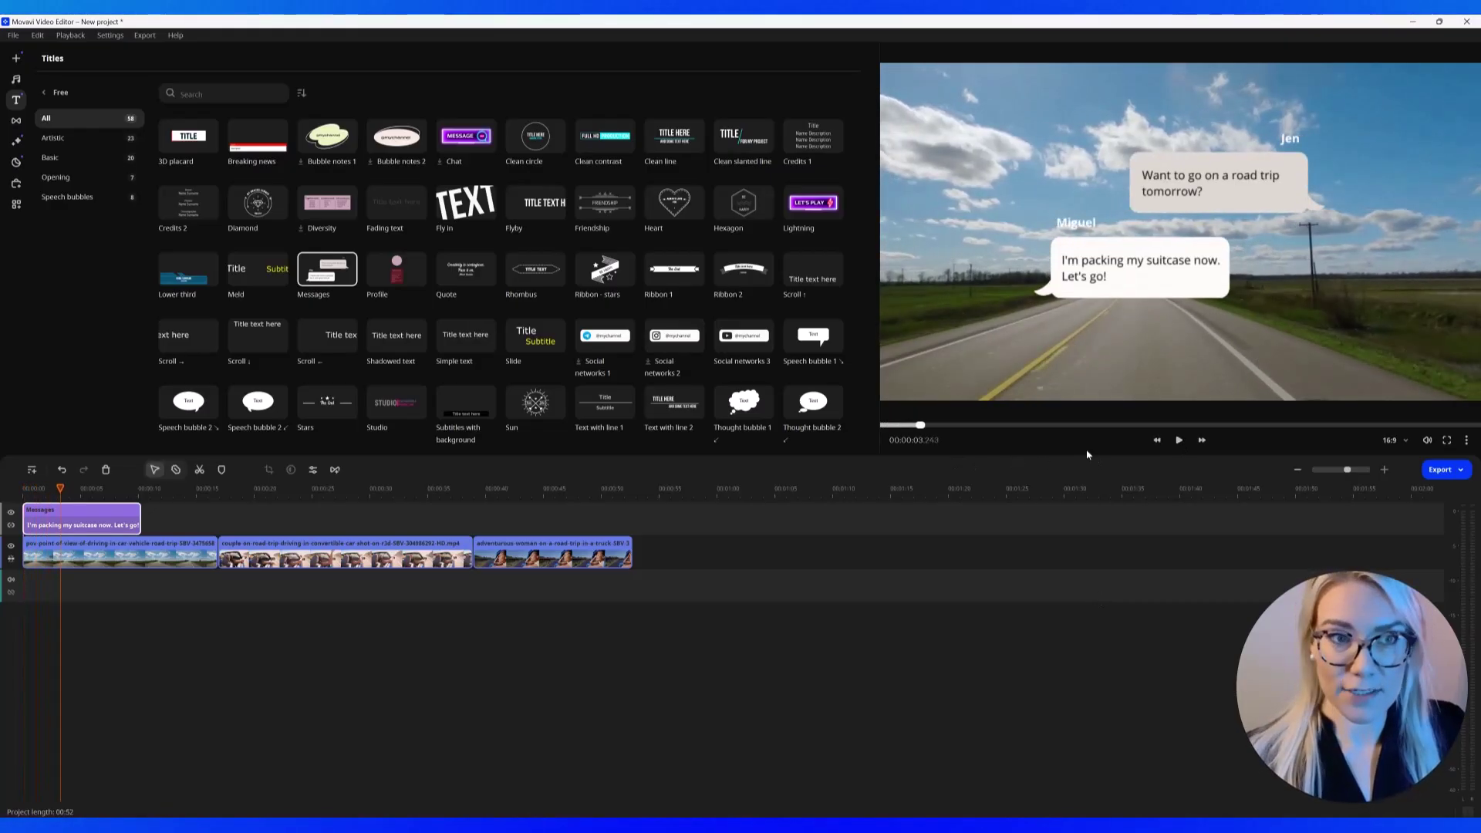
pyautogui.click(695, 586)
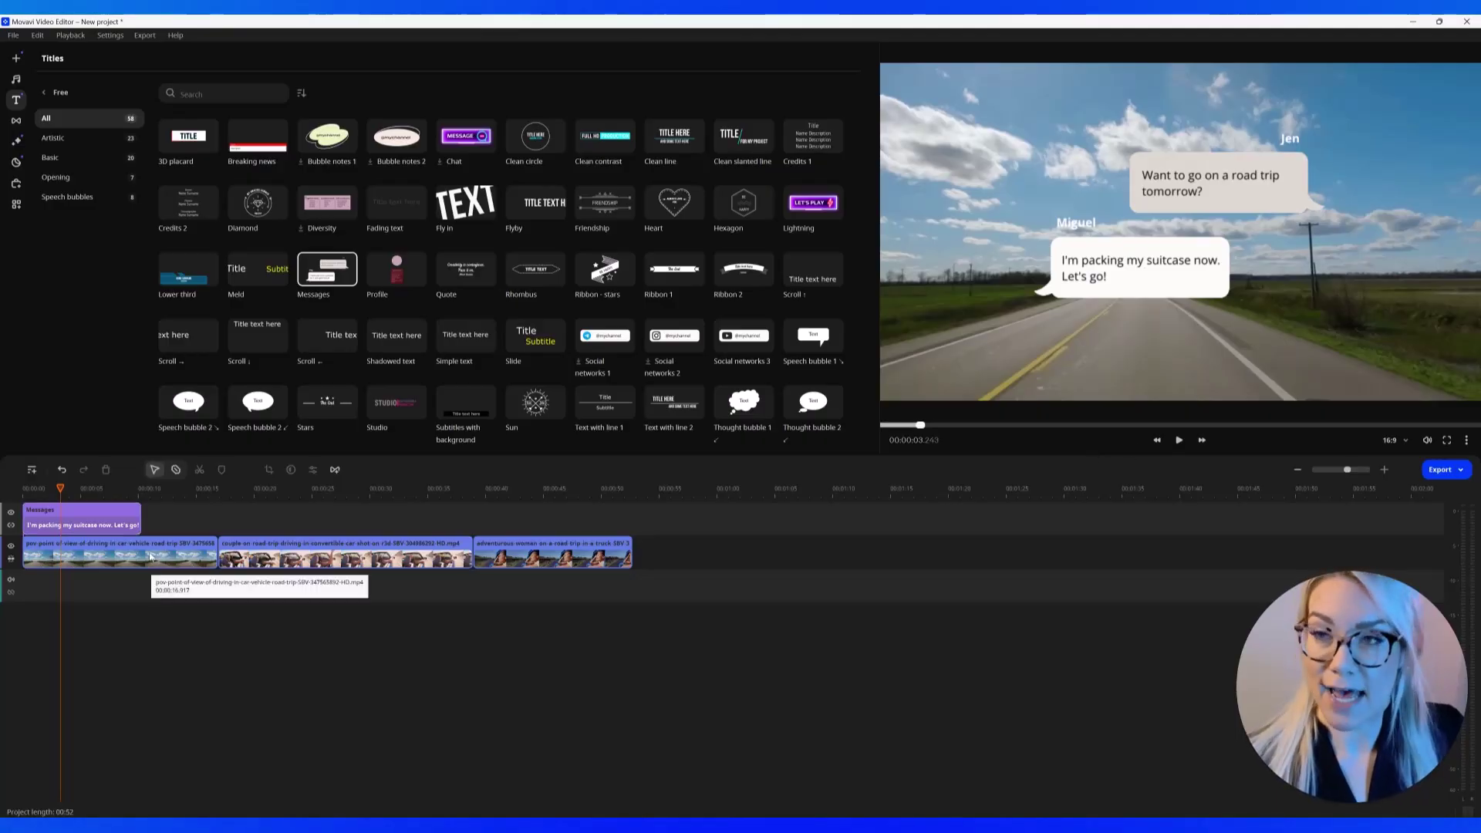
pyautogui.click(146, 556)
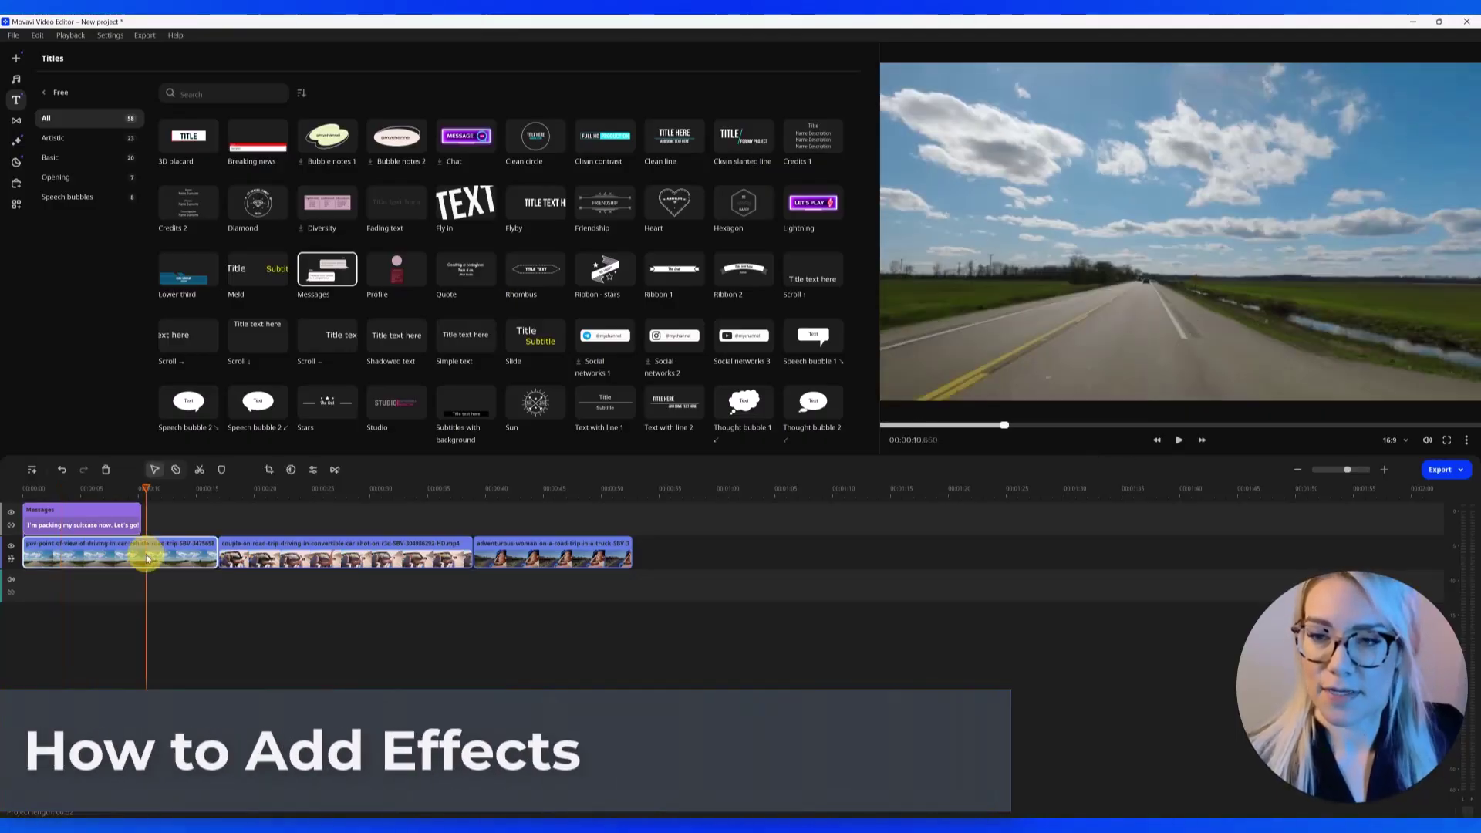
# Apply the Vintage LUT from Filters to the first POV driving clip.
pyautogui.click(17, 143)
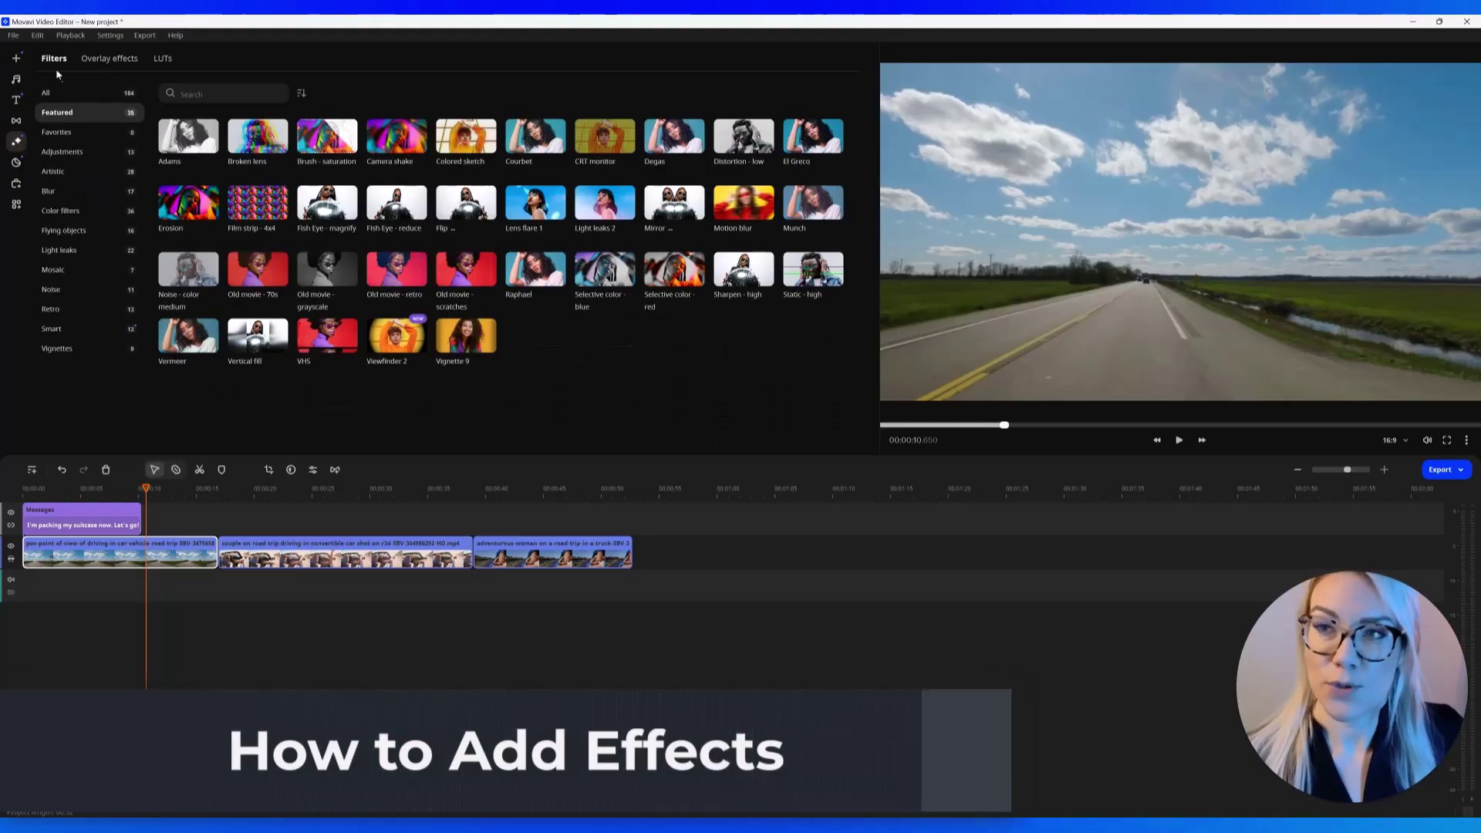
pyautogui.click(162, 61)
pyautogui.click(325, 205)
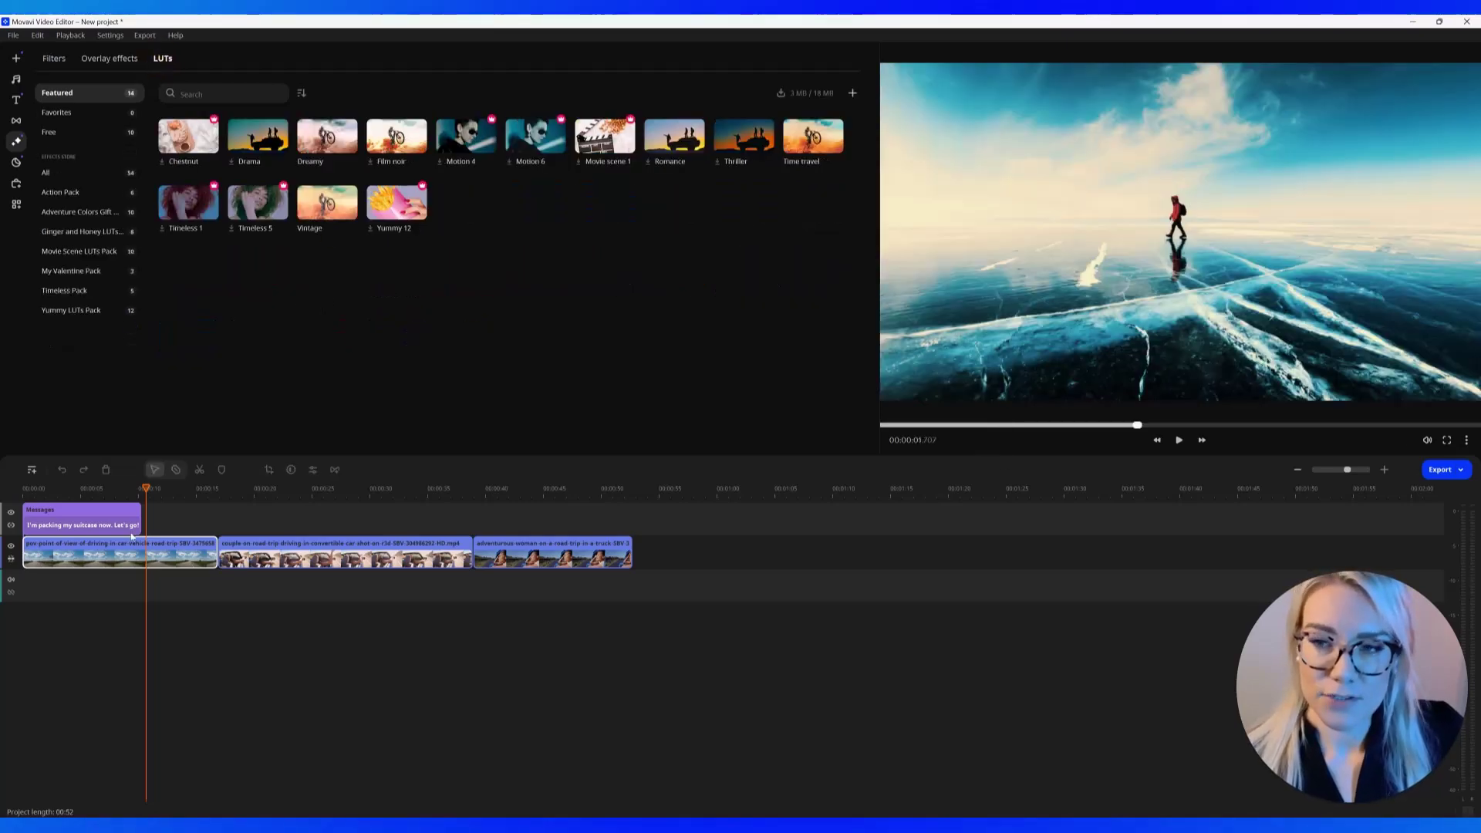
pyautogui.moveTo(145, 494); pyautogui.dragTo(179, 506)
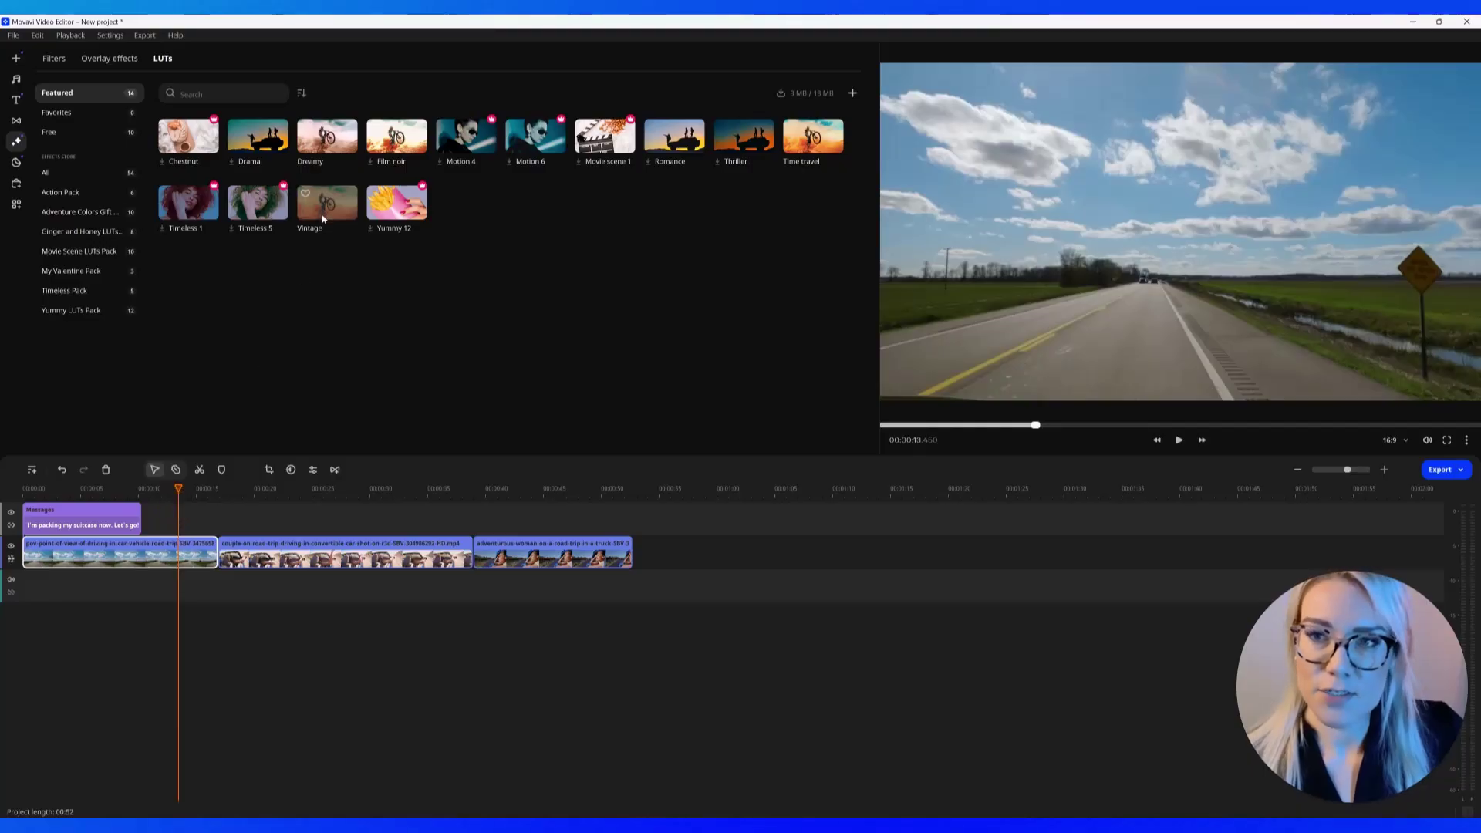
pyautogui.moveTo(323, 214); pyautogui.dragTo(74, 553)
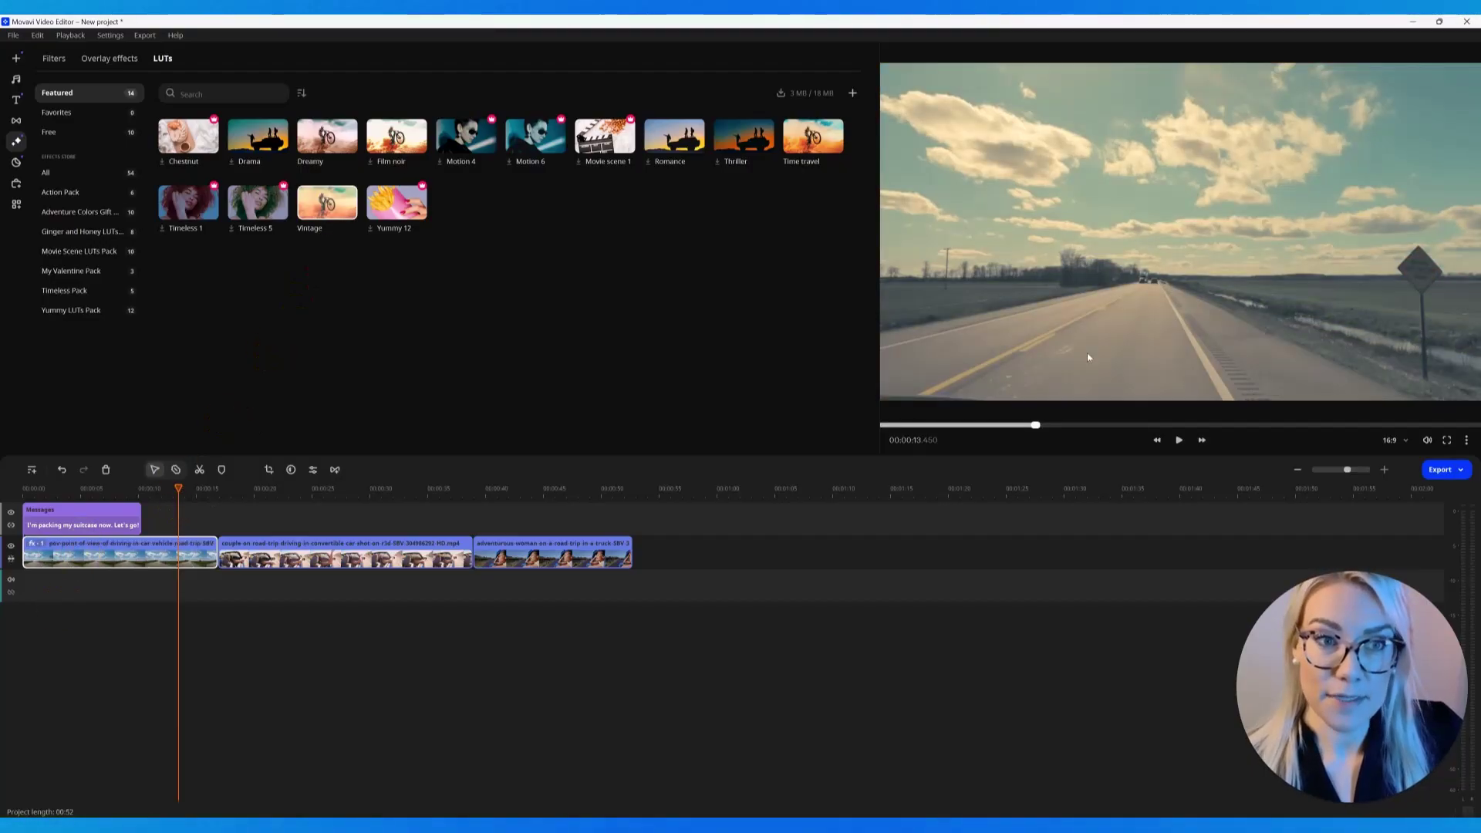
pyautogui.click(123, 491)
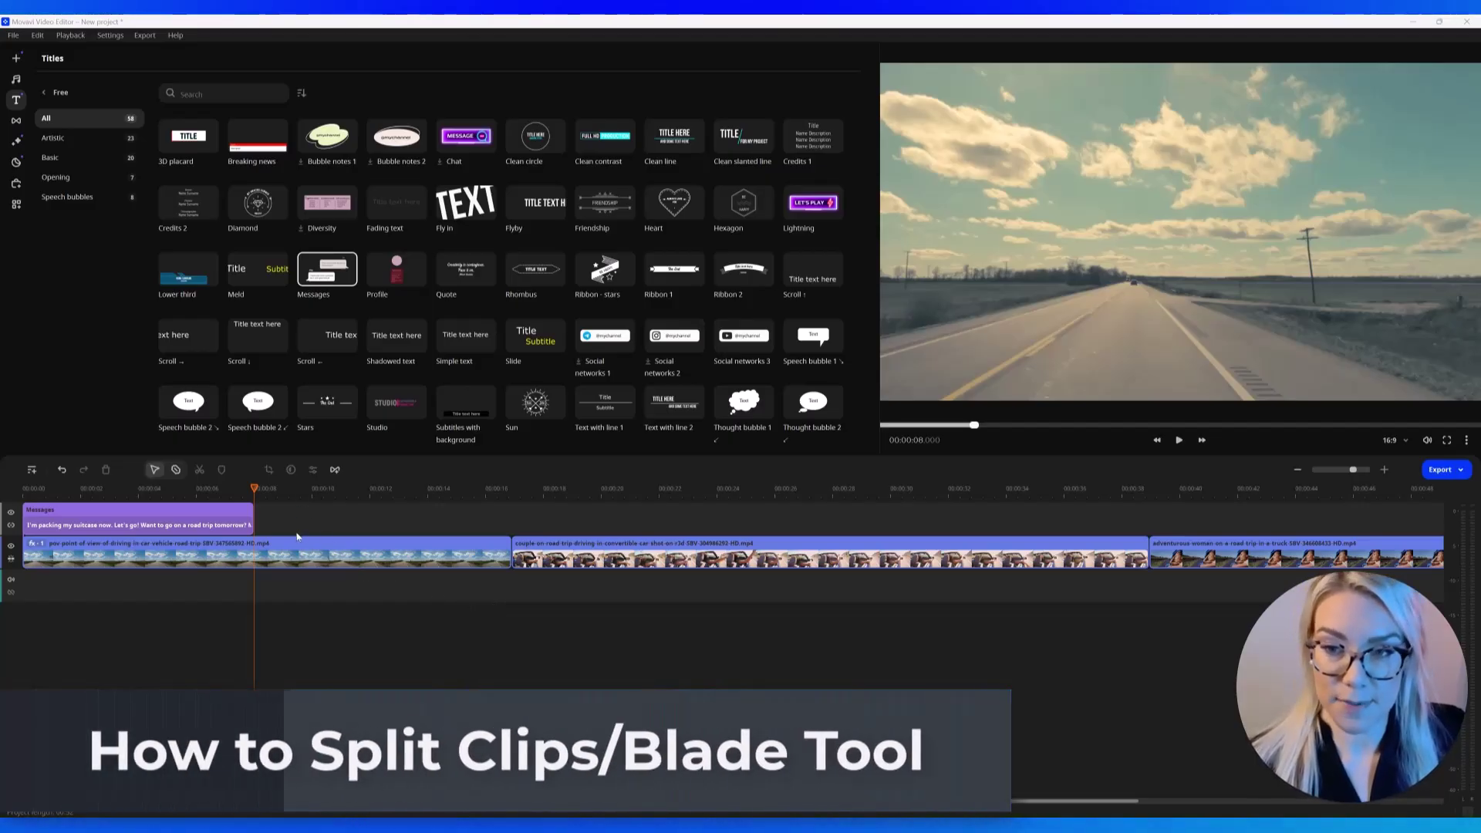
# Split the first road clip in two with the Blade tool.
pyautogui.moveTo(253, 487); pyautogui.dragTo(336, 514)
pyautogui.click(348, 557)
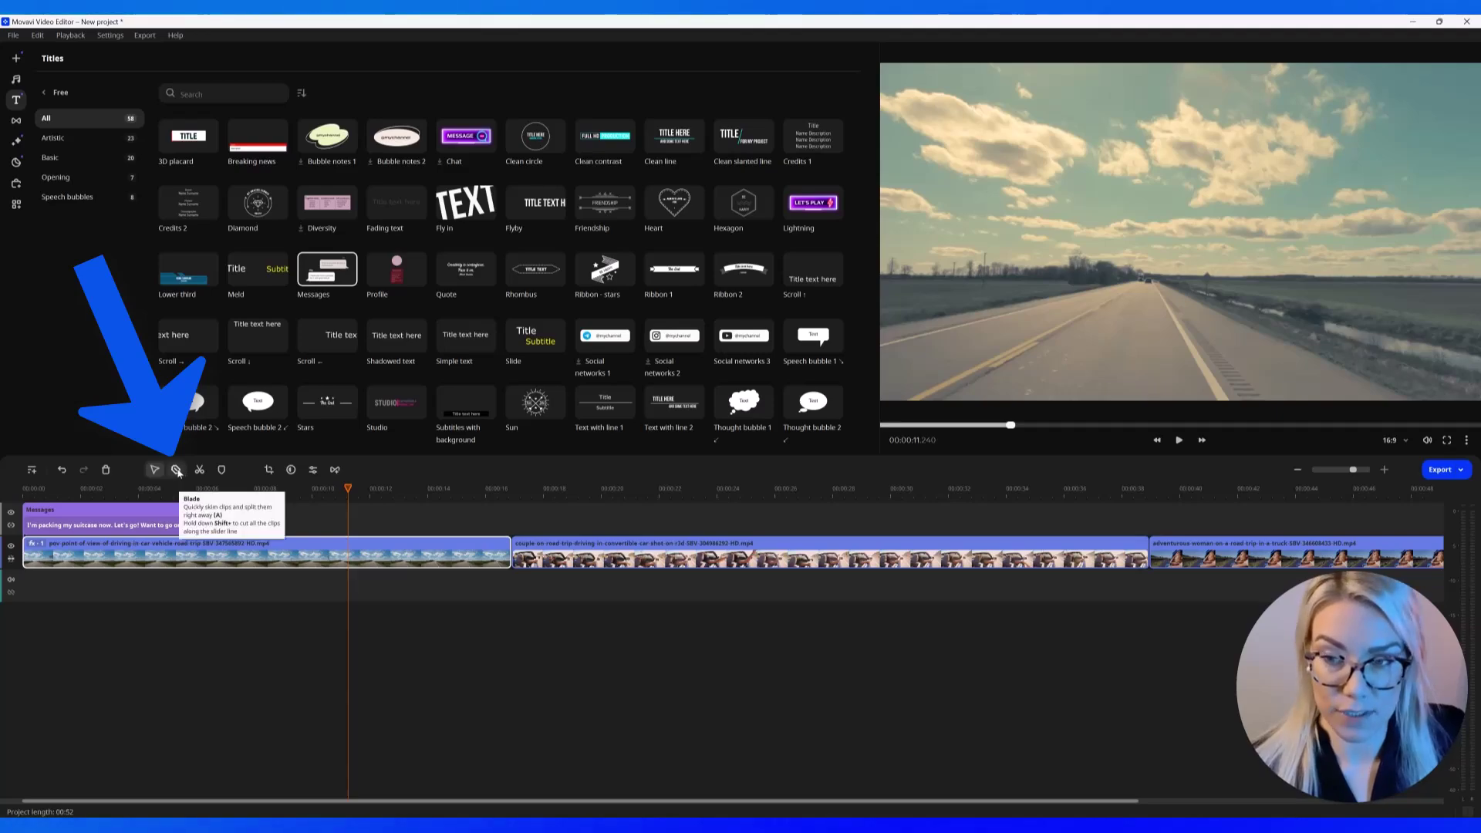
pyautogui.click(176, 471)
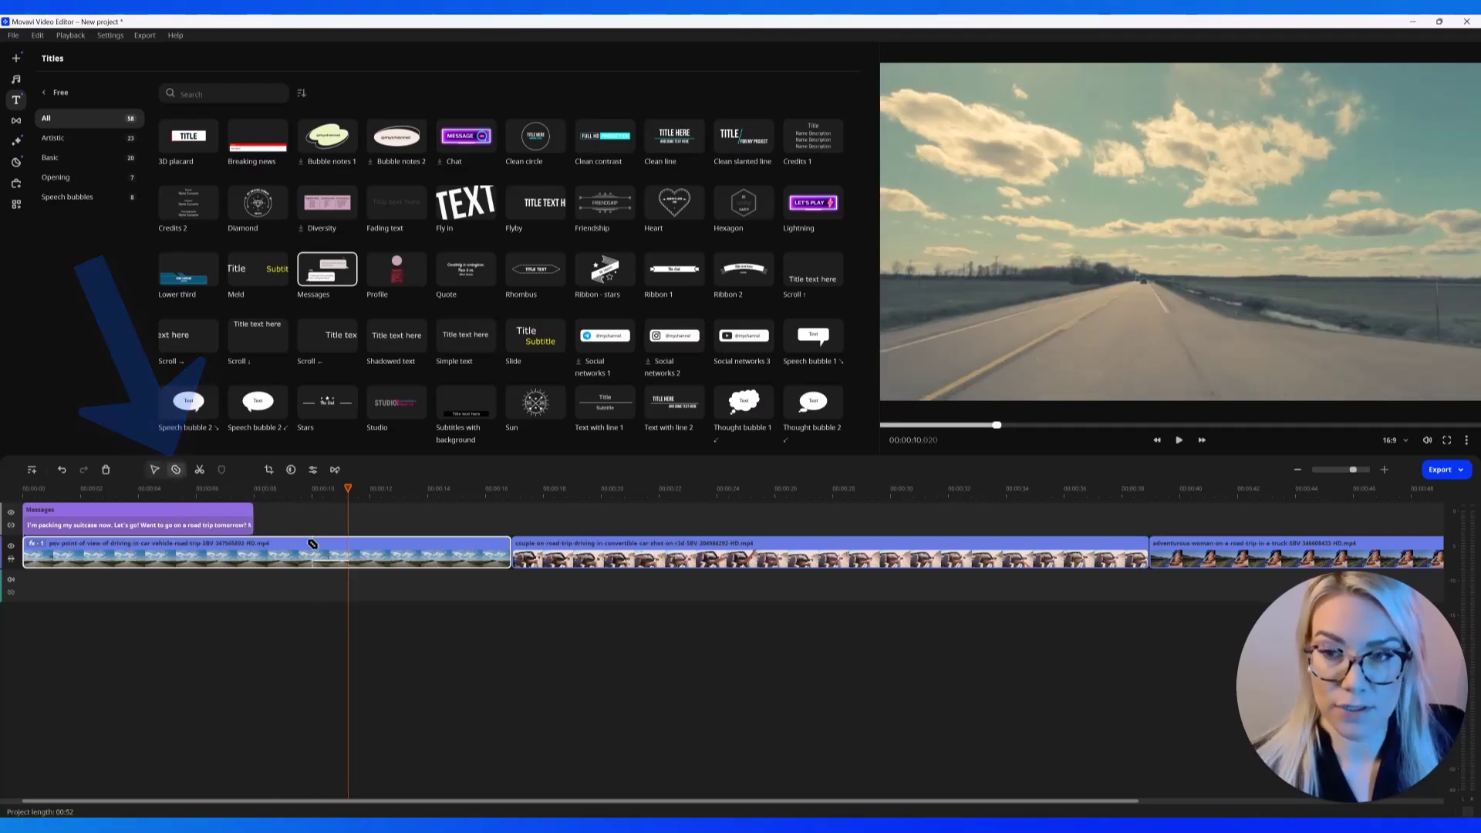
pyautogui.click(259, 547)
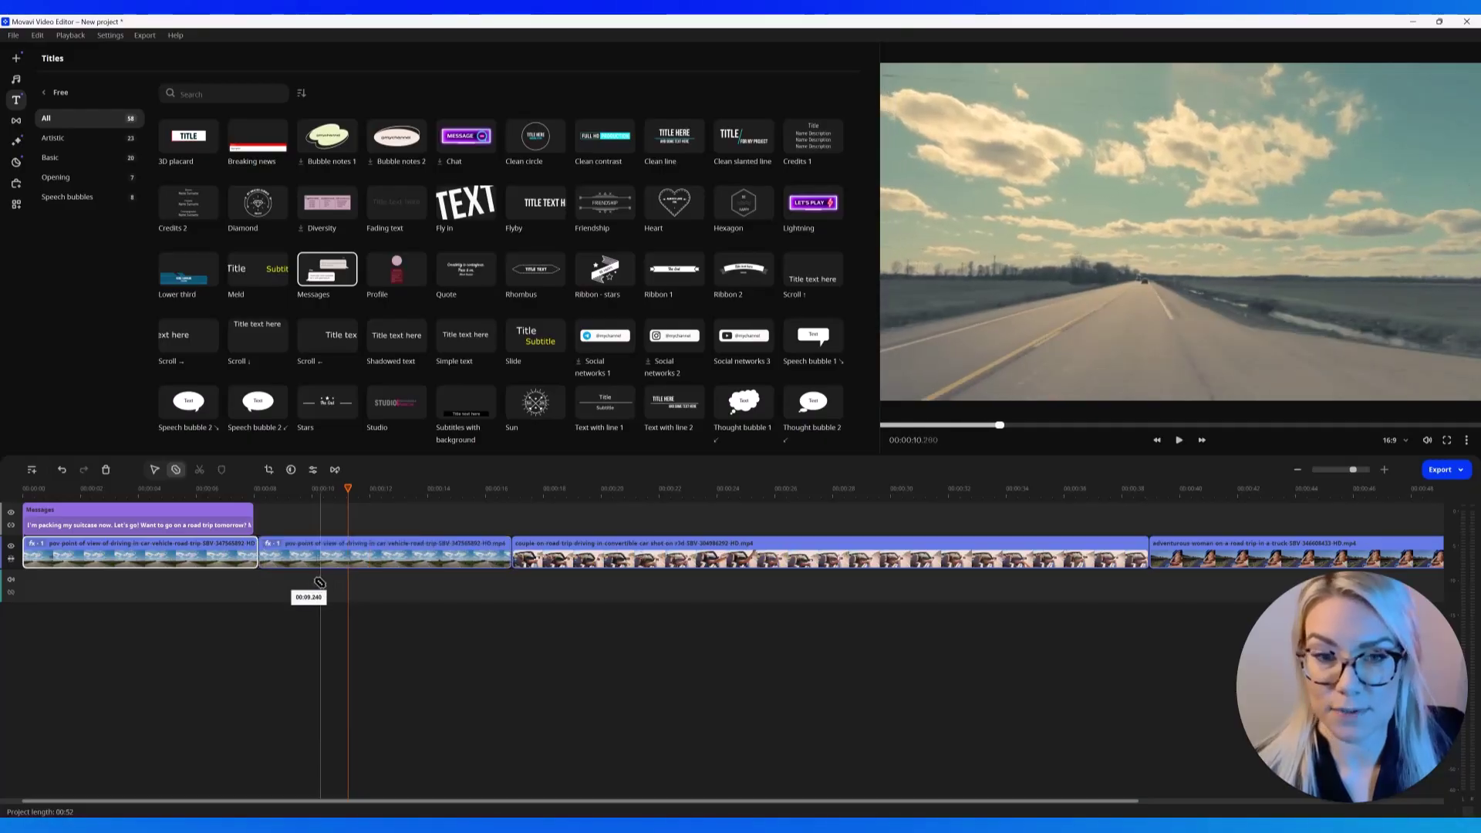
# Cut the convertible clip at four points, including near 20 and 31 seconds.
pyautogui.click(615, 551)
pyautogui.click(777, 551)
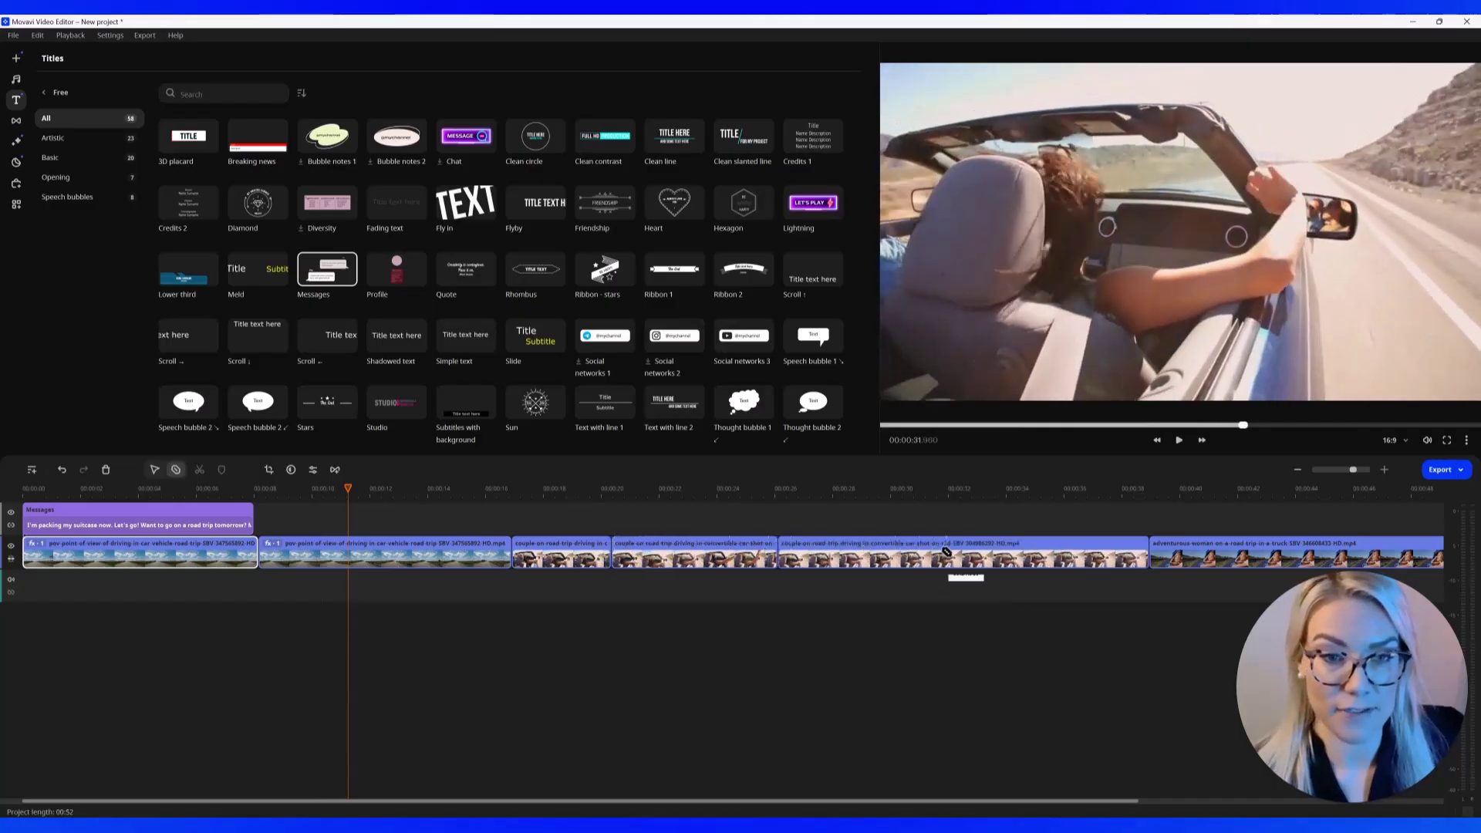
pyautogui.click(934, 551)
pyautogui.click(1042, 551)
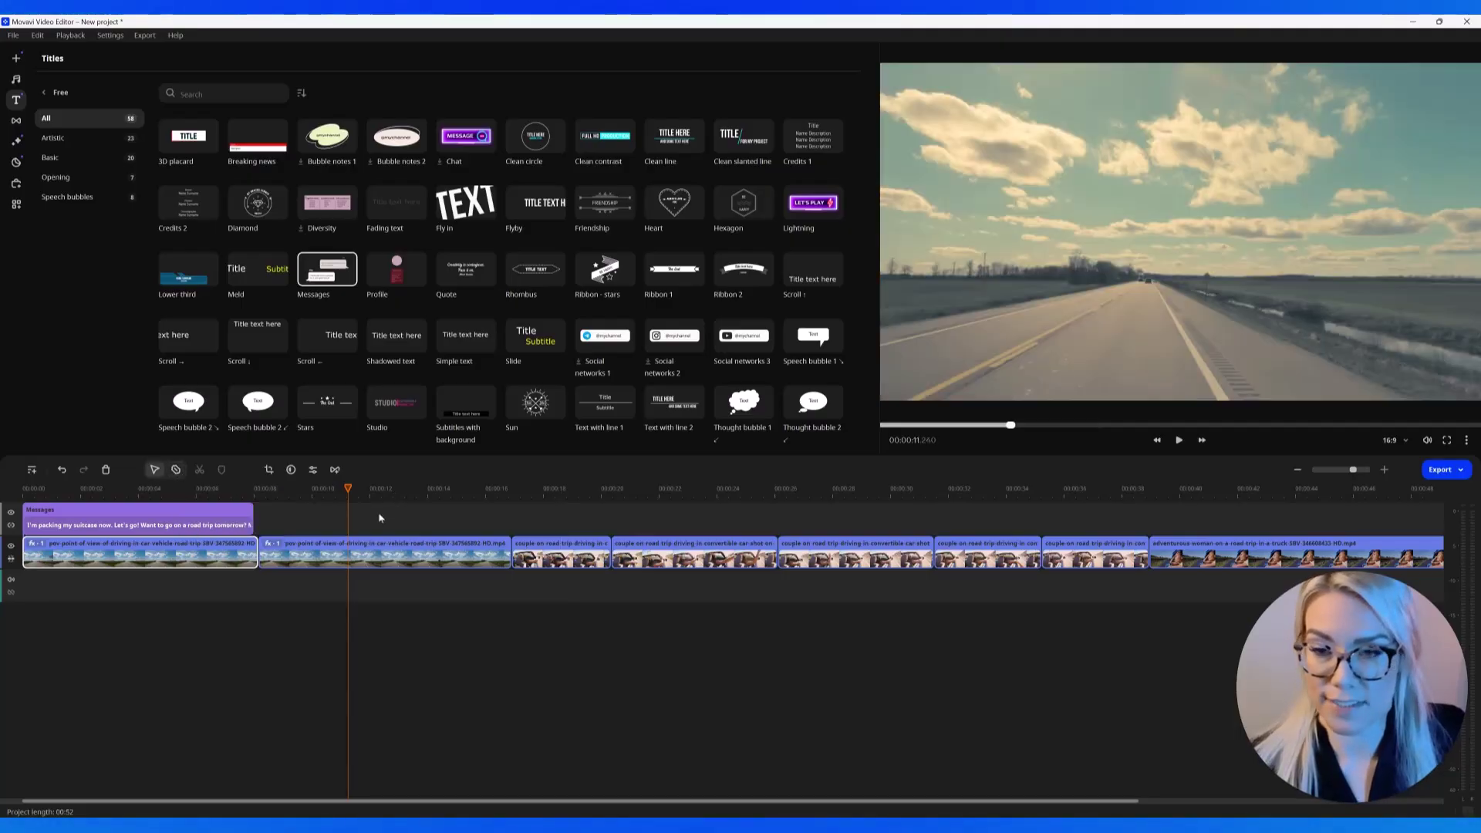
# Raise the Speed slider on the second road clip.
pyautogui.click(382, 557)
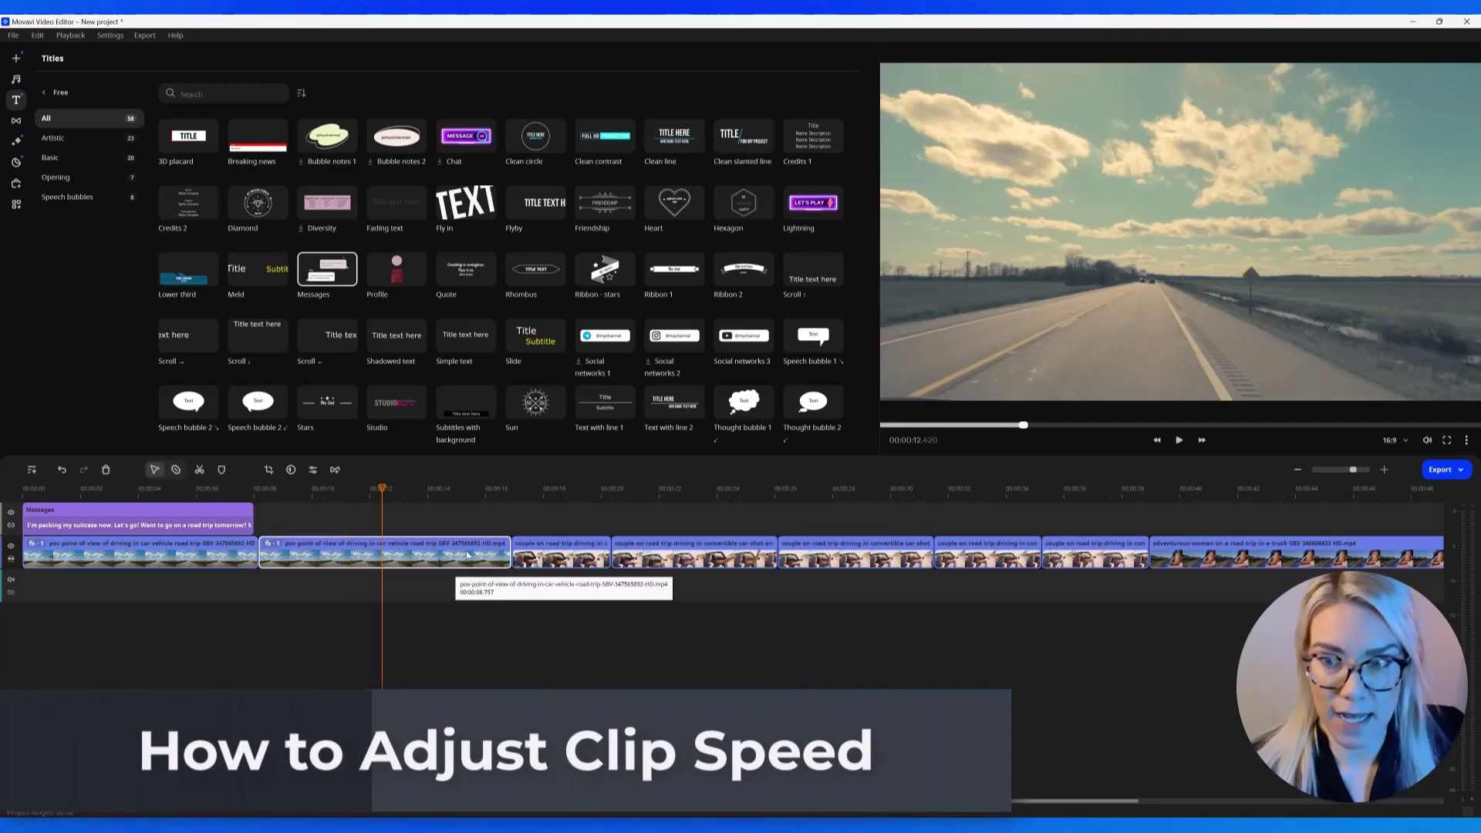
pyautogui.doubleClick(445, 556)
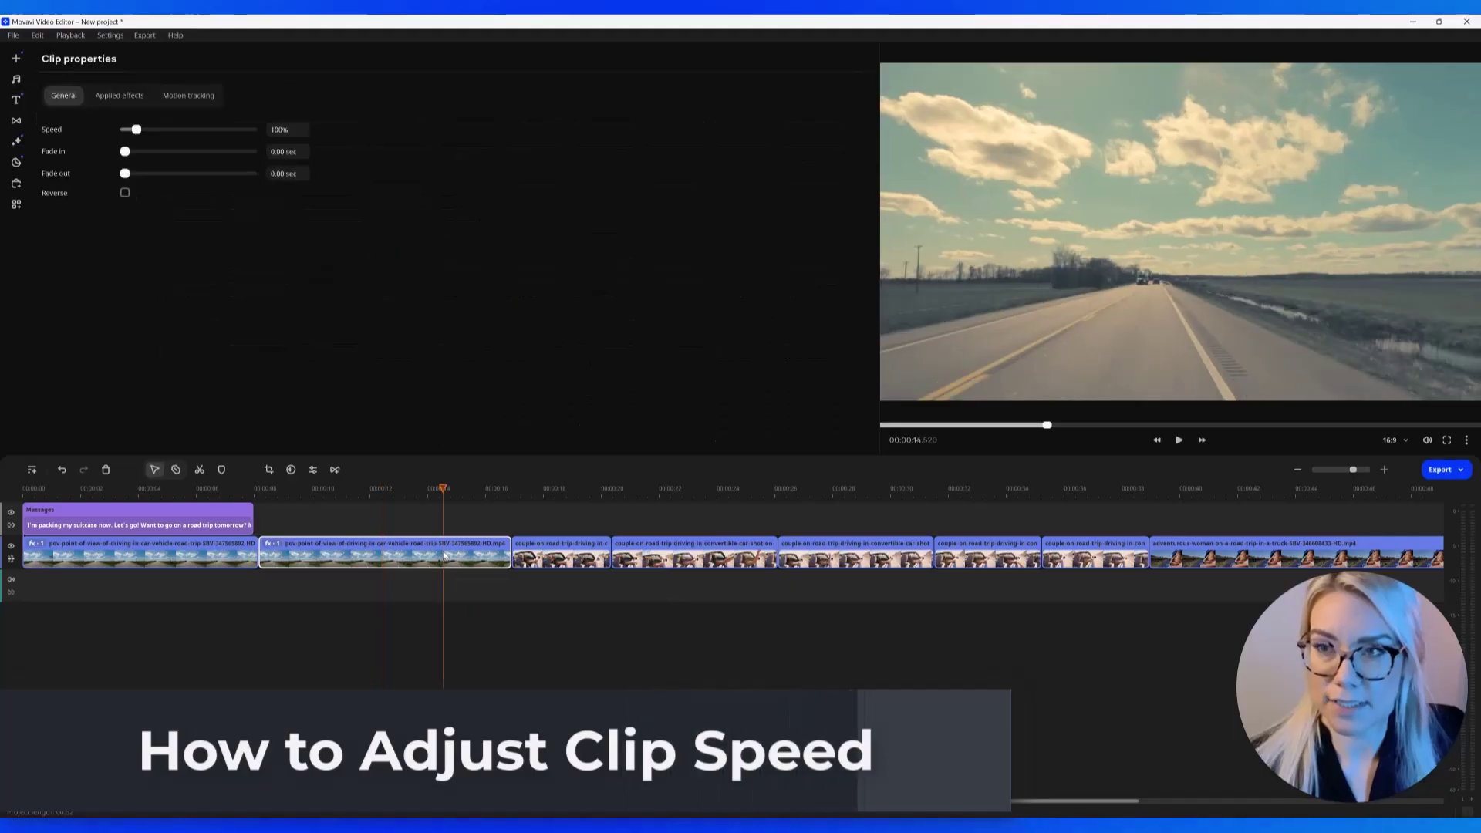
pyautogui.moveTo(136, 130); pyautogui.dragTo(162, 130)
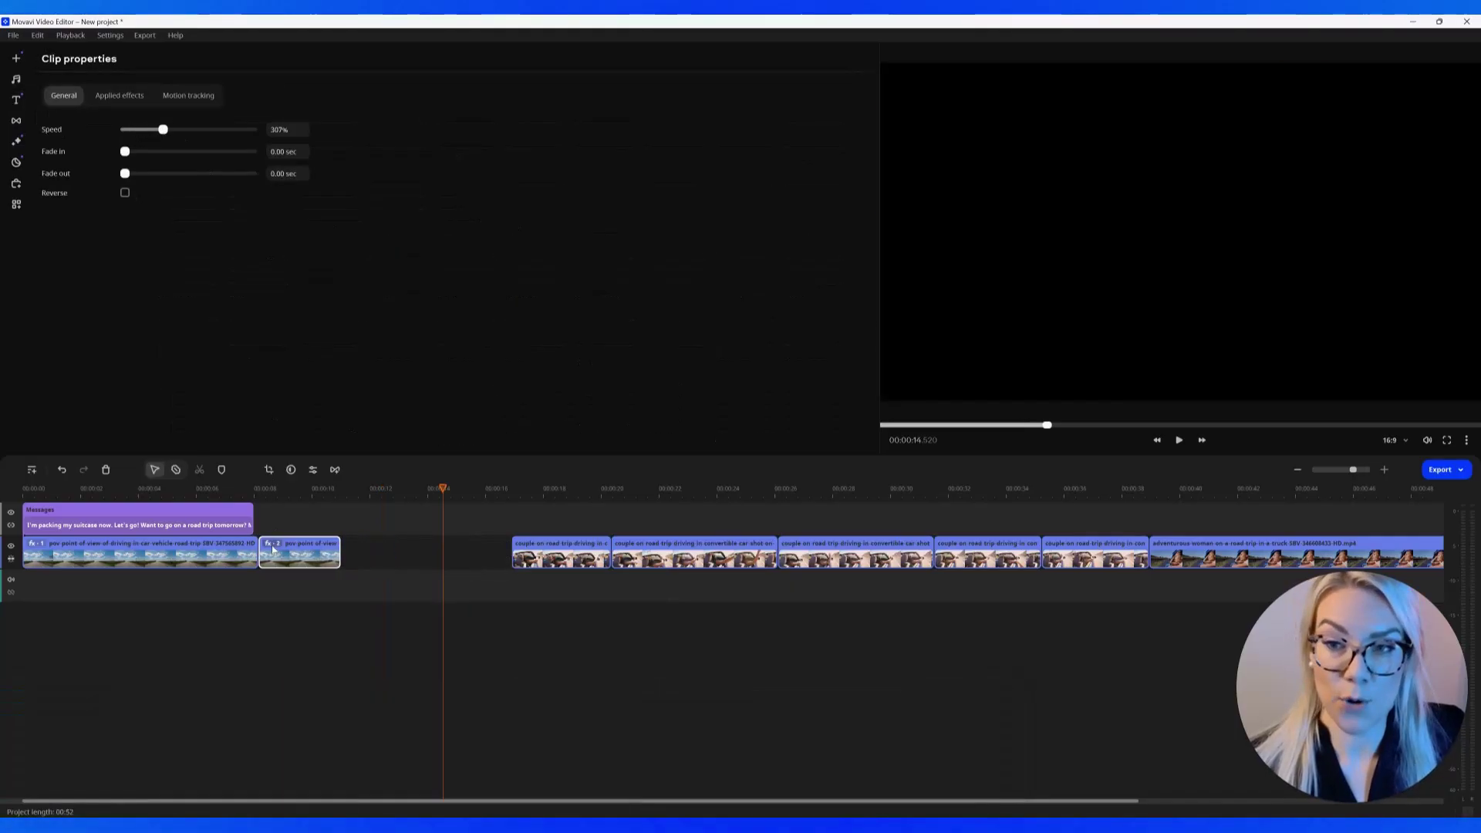
# Delete the empty gap after the second clip so later clips close up.
pyautogui.click(229, 554)
pyautogui.click(313, 587)
pyautogui.click(465, 549)
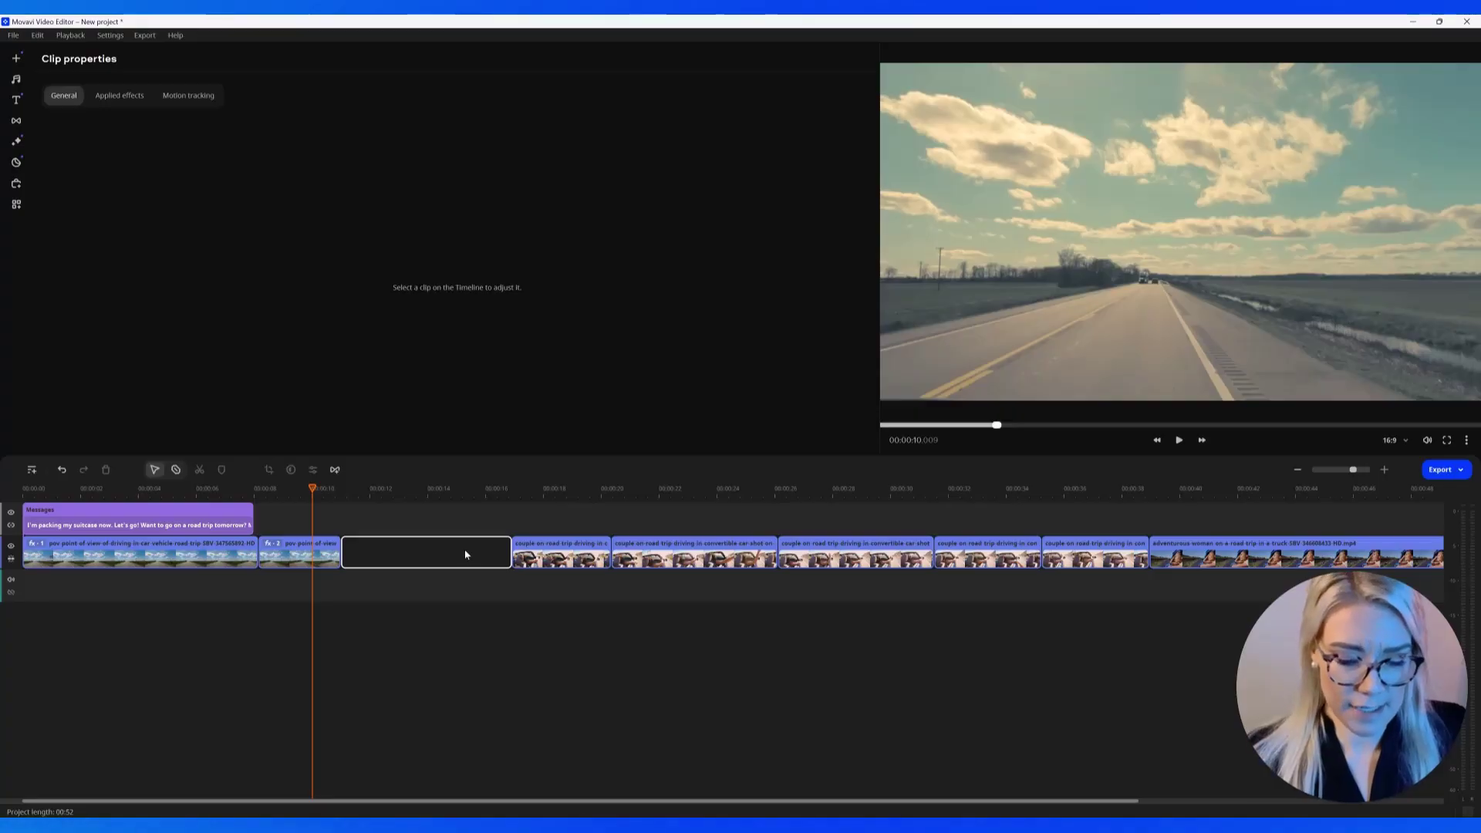
pyautogui.press('Delete')
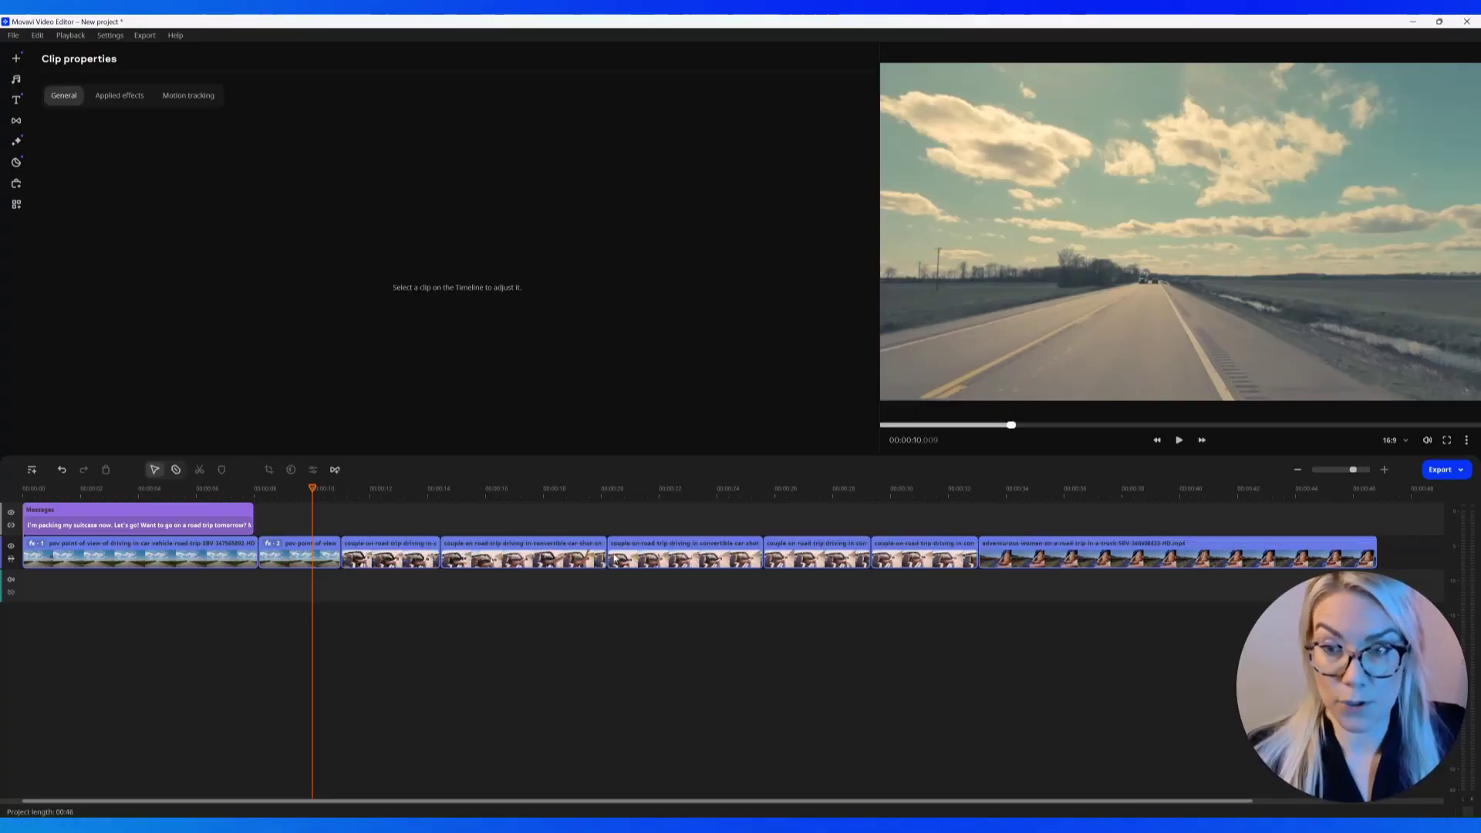
# Uncheck the Vintage effect under Applied effects for the sped-up second clip.
pyautogui.click(300, 552)
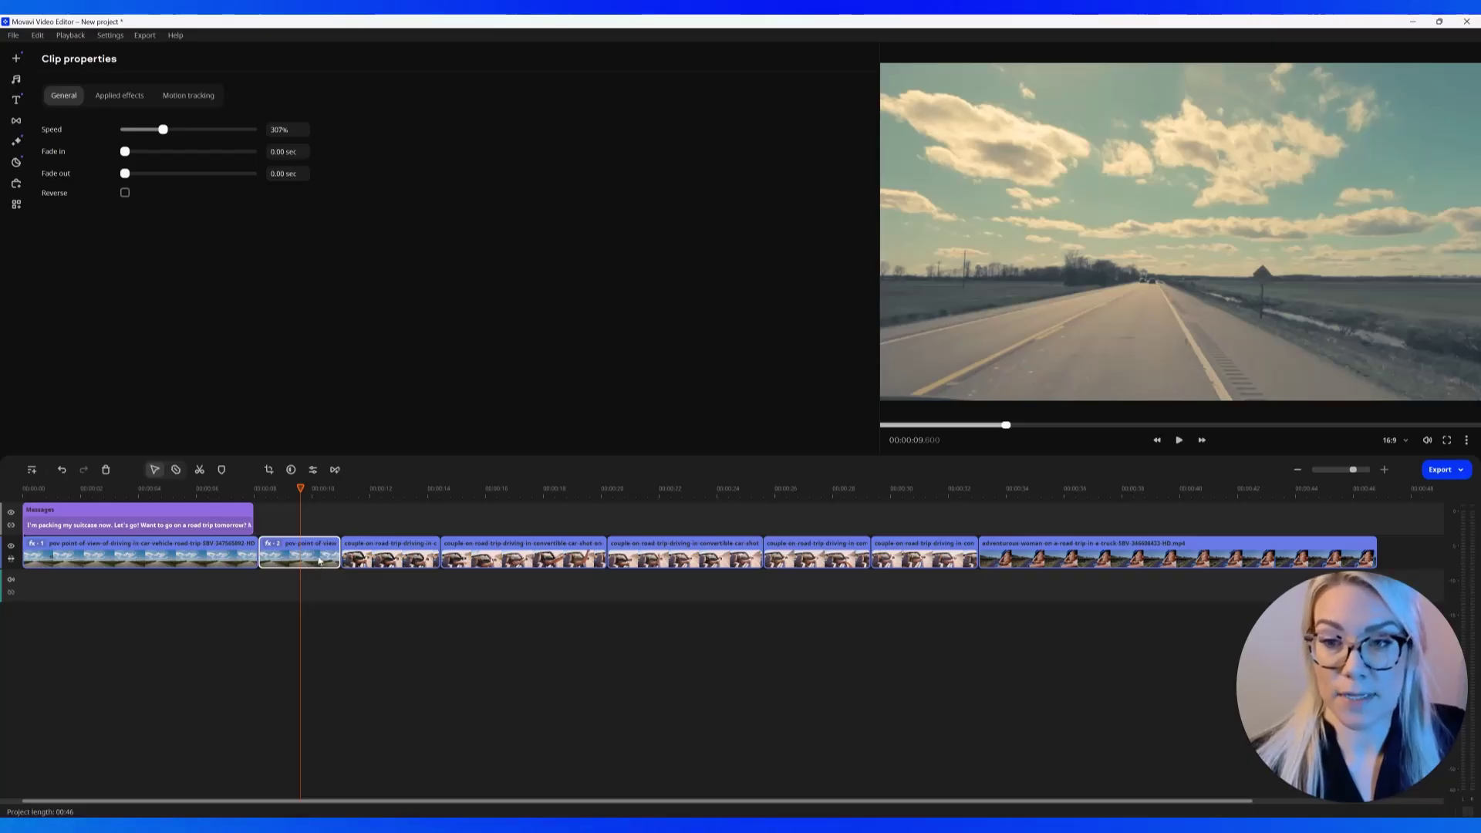
pyautogui.click(103, 98)
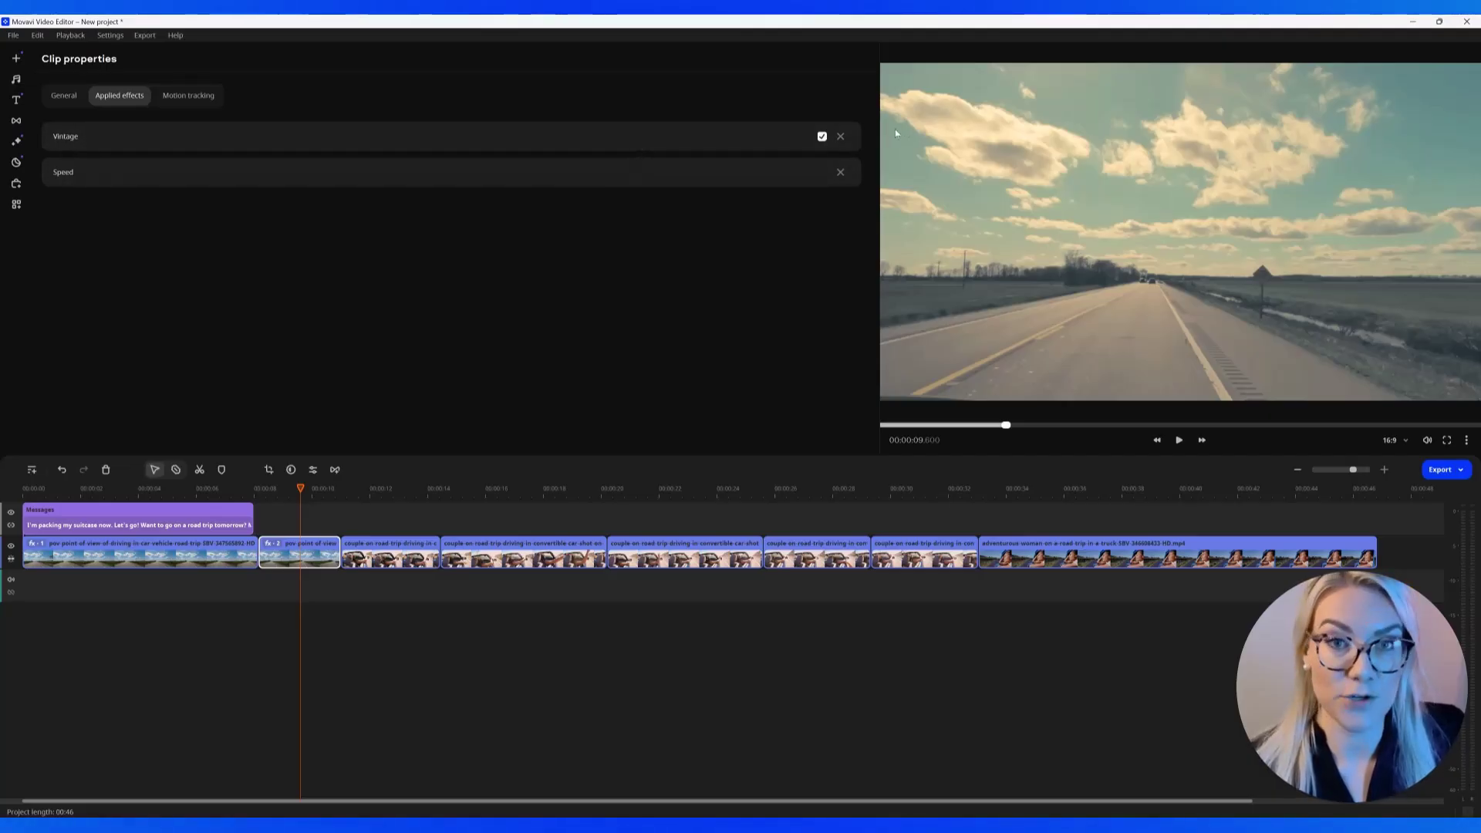
pyautogui.click(823, 137)
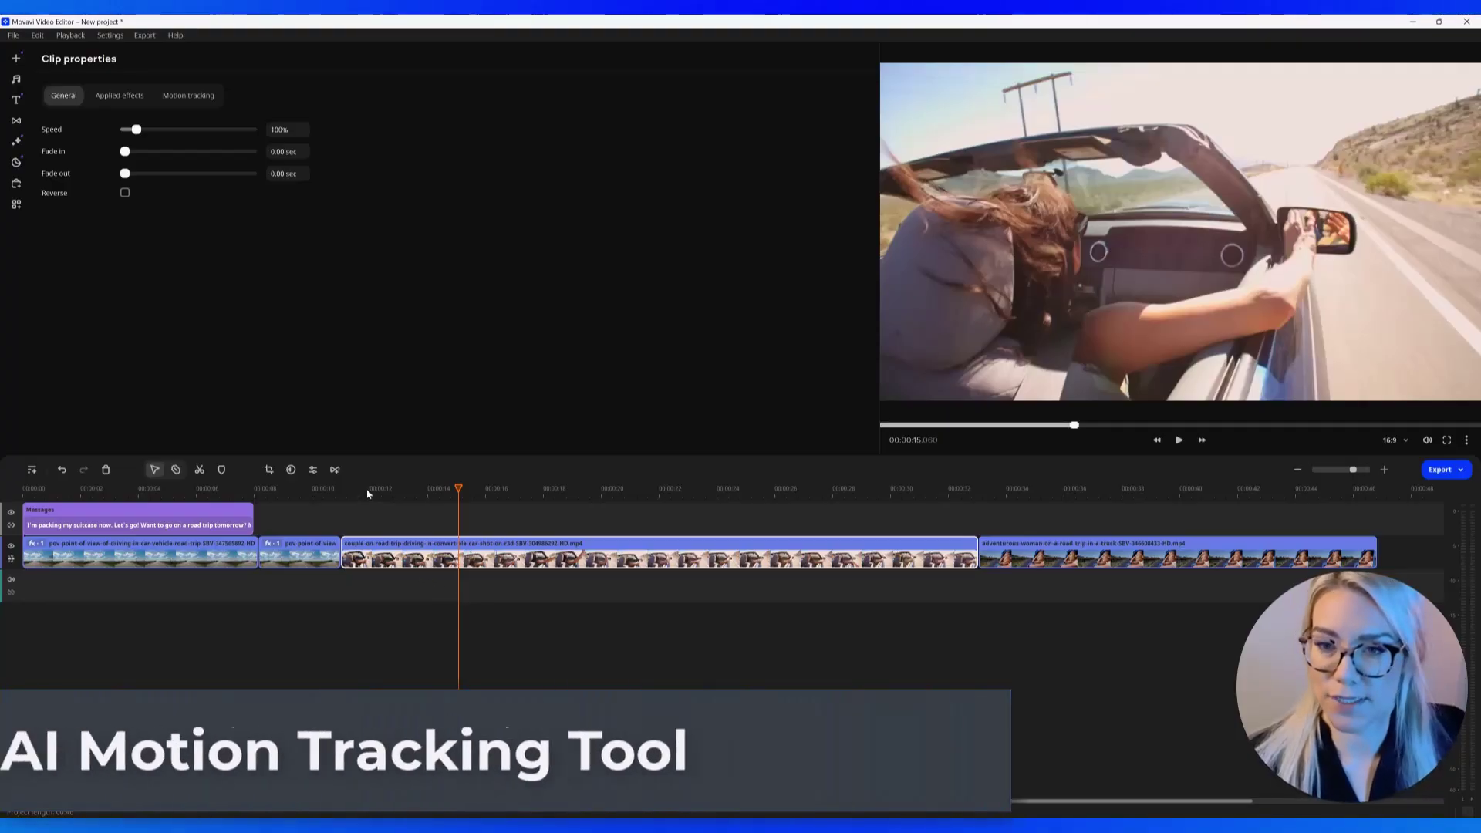
# Show the Free category in the Stickers library and scroll through its 191 stickers.
pyautogui.click(356, 491)
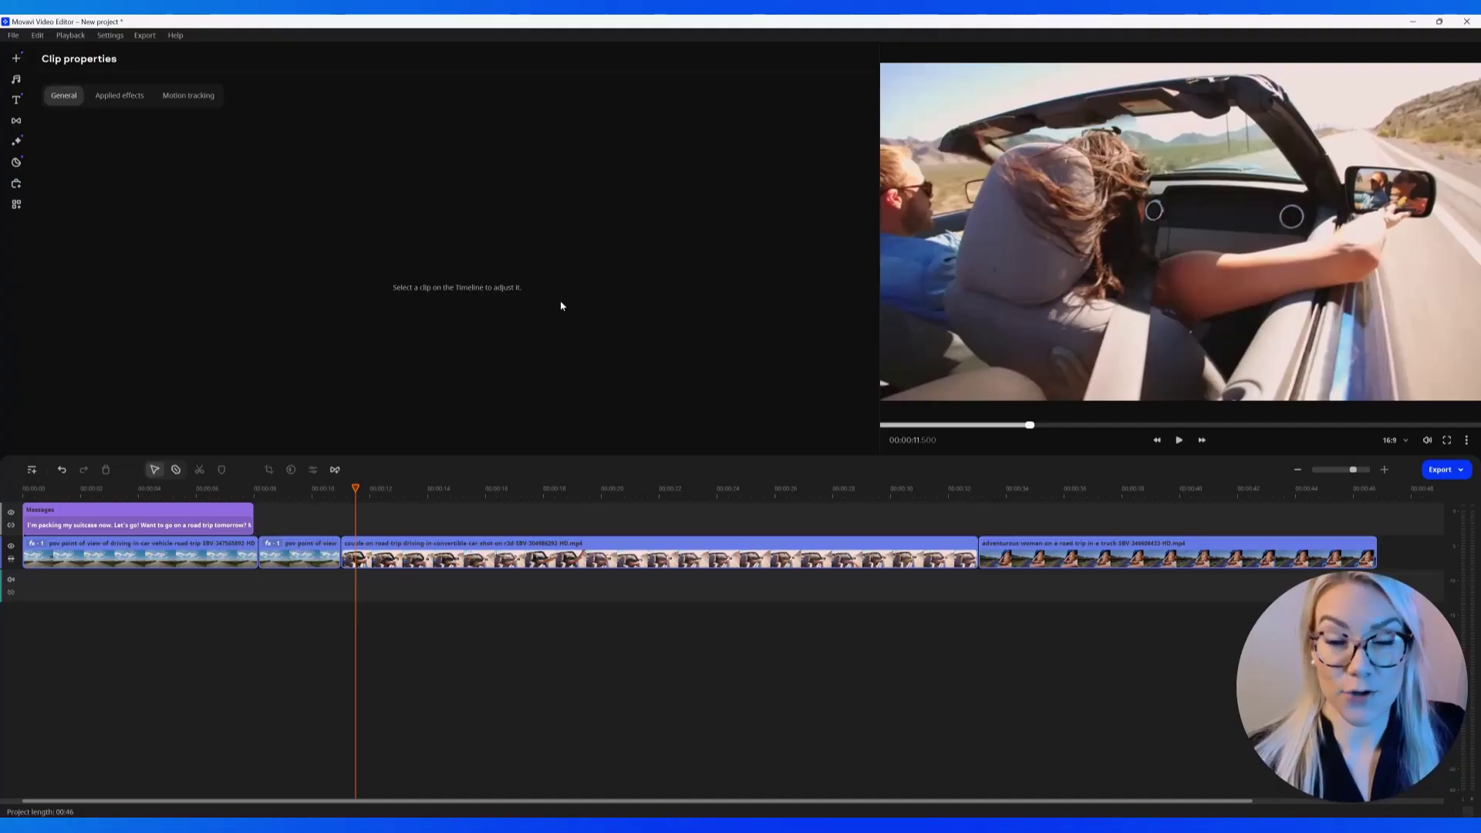
pyautogui.click(16, 58)
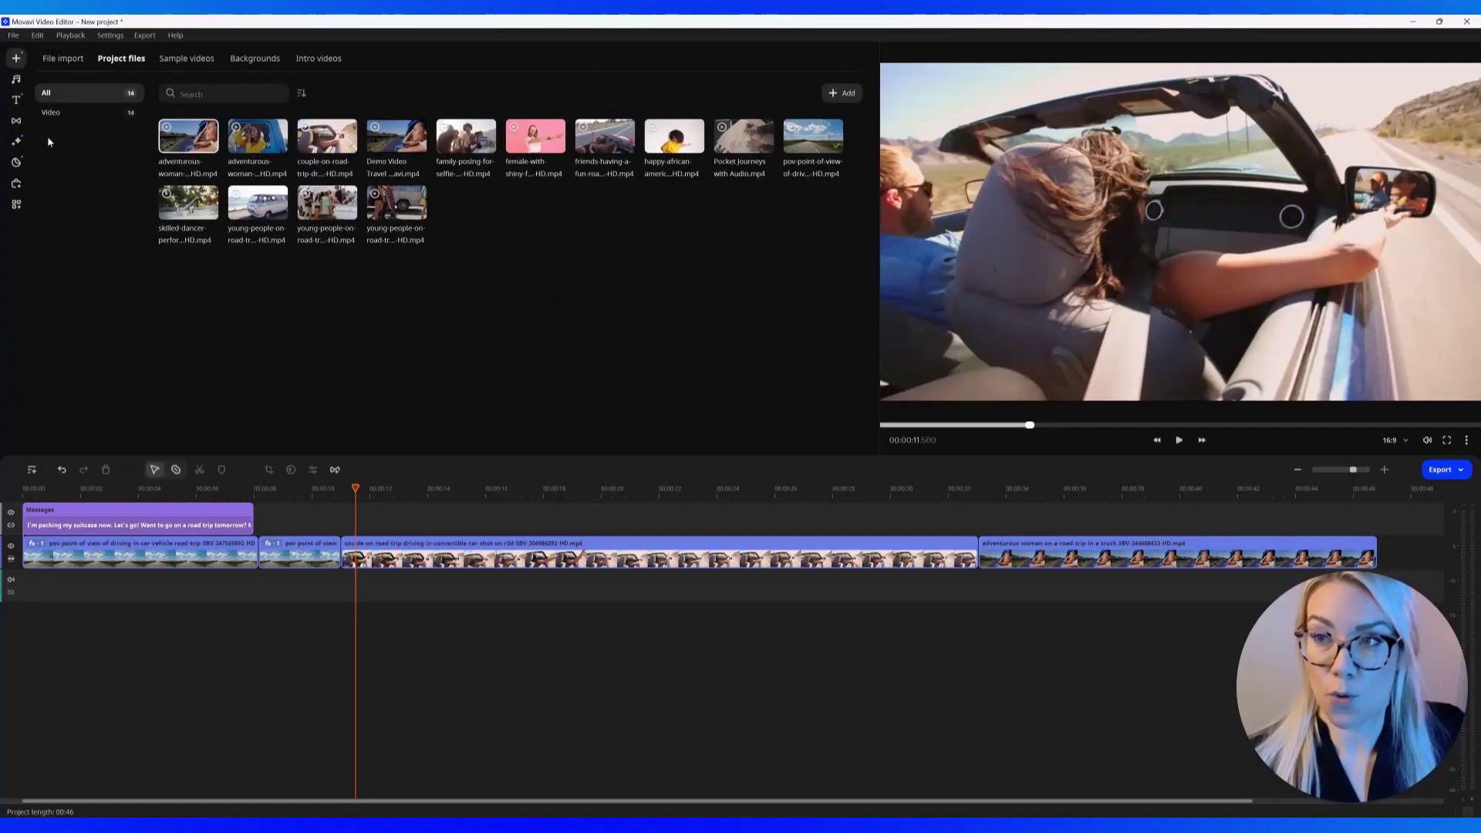
pyautogui.click(17, 162)
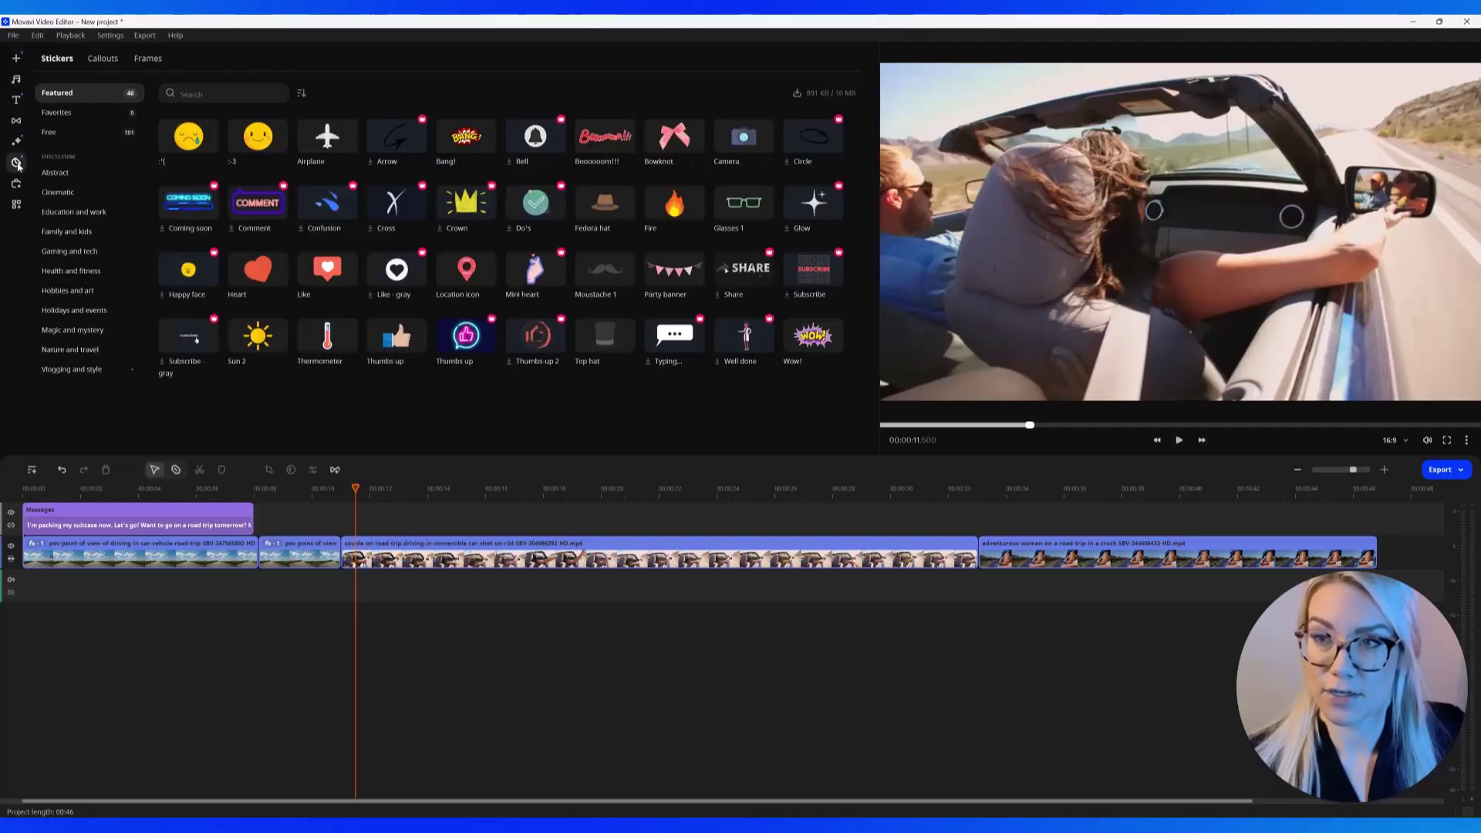
pyautogui.click(64, 132)
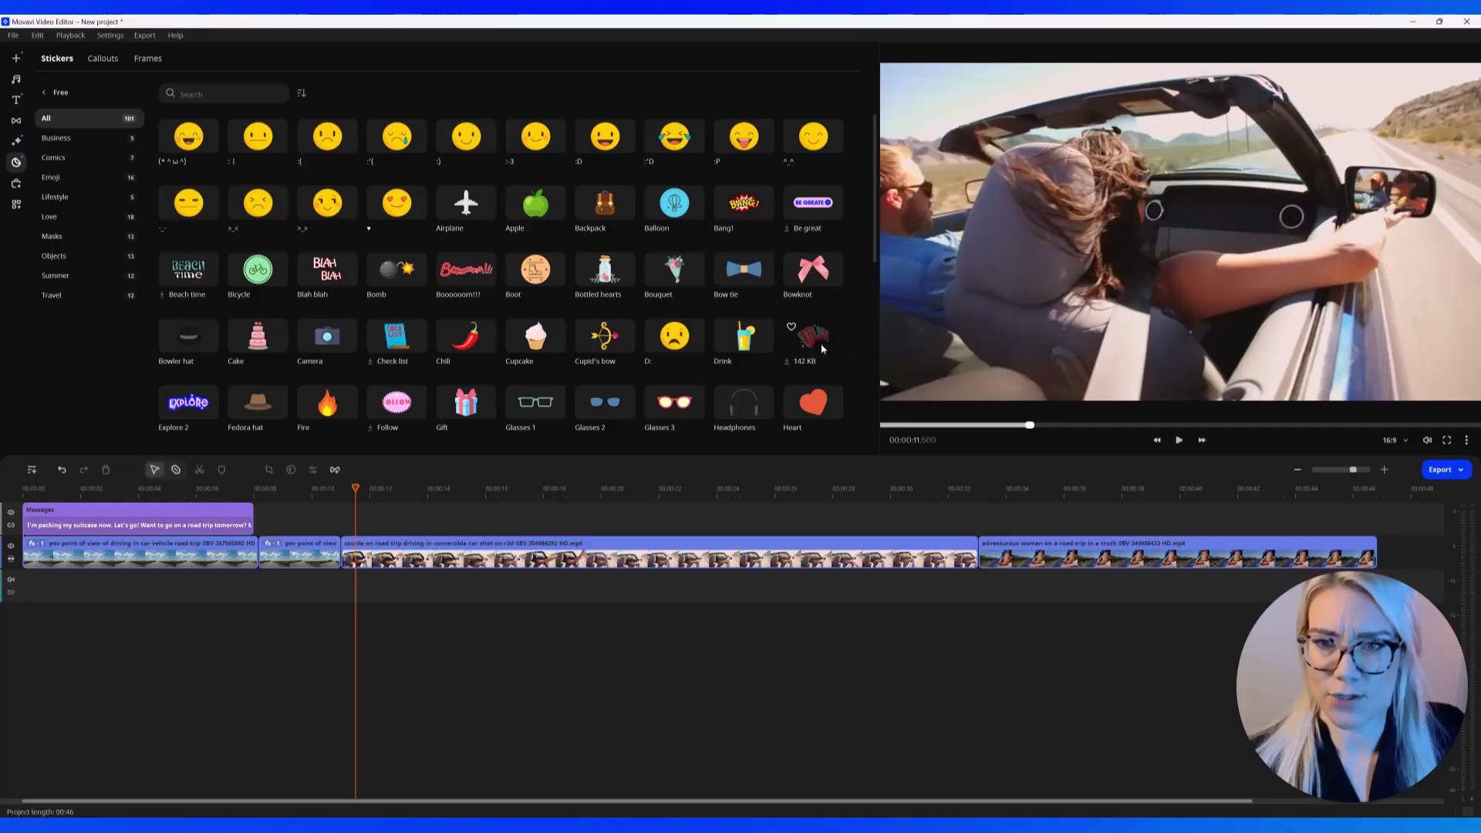
pyautogui.scroll(-1, 823, 349)
pyautogui.scroll(-2, 823, 348)
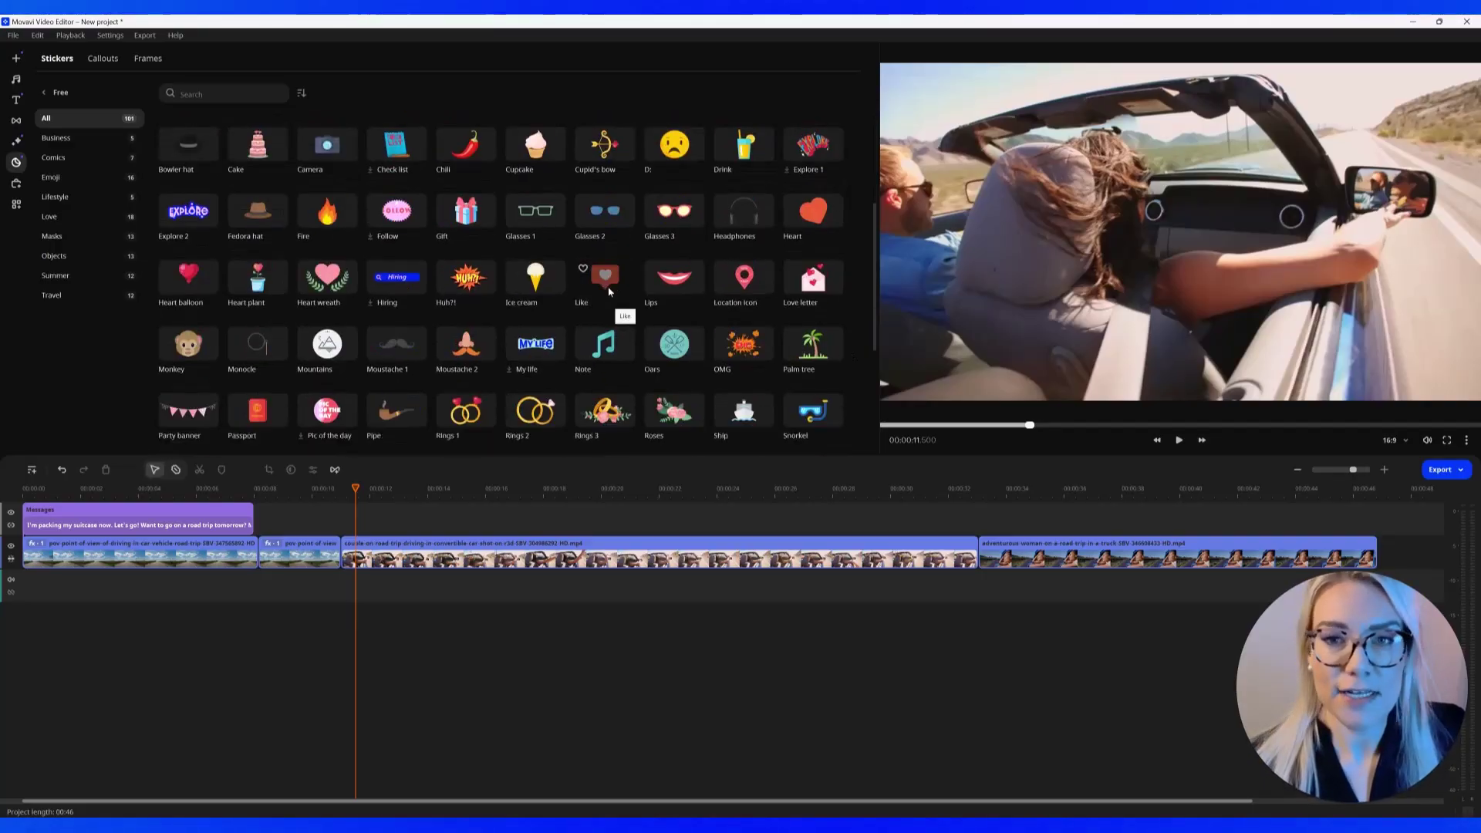
# Add the Like sticker at the playhead, shrink it, and tilt it at the frame's top-right.
pyautogui.moveTo(609, 291); pyautogui.dragTo(361, 516)
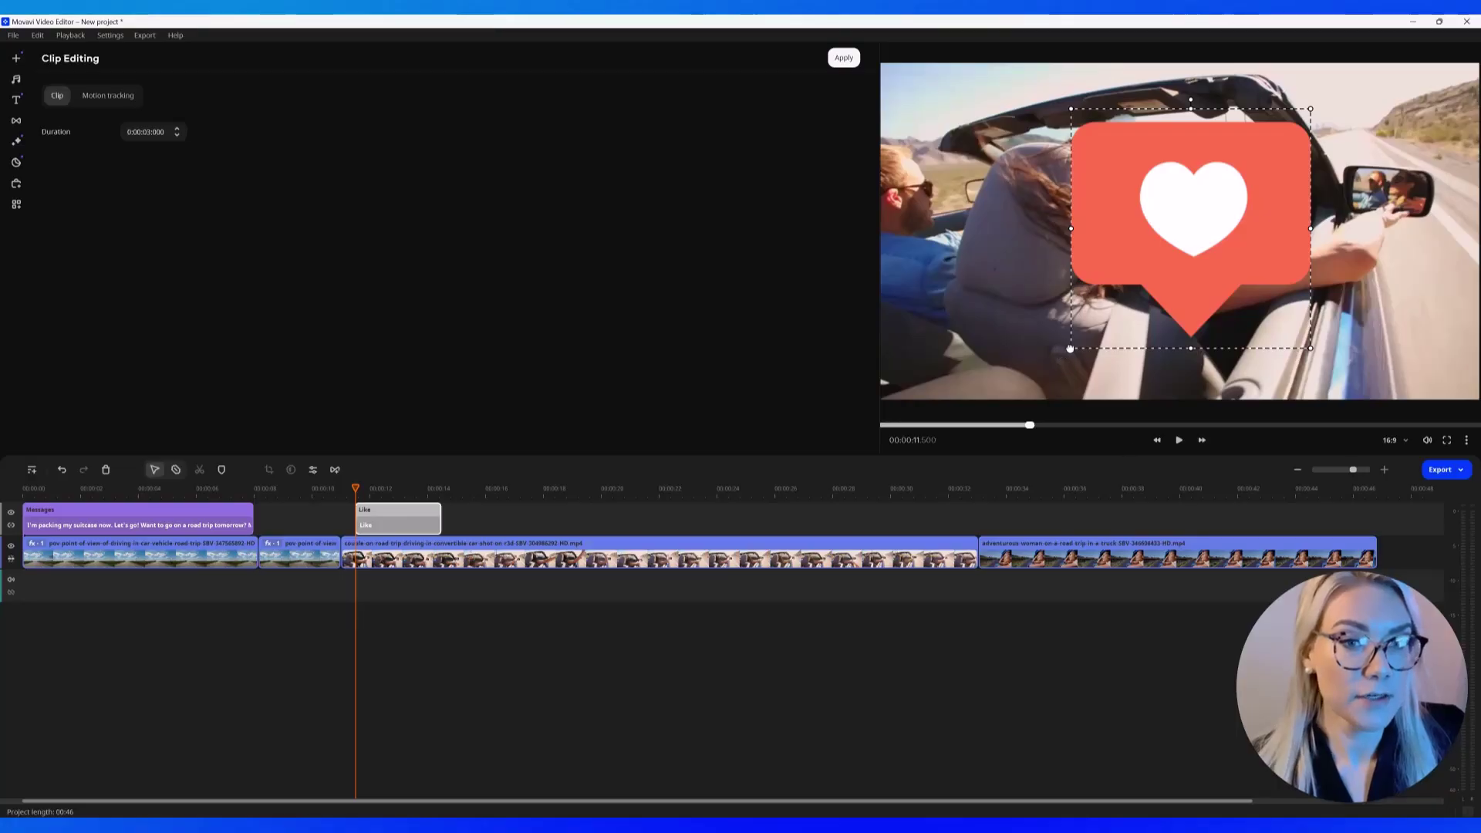
pyautogui.moveTo(1070, 348); pyautogui.dragTo(1190, 231)
pyautogui.moveTo(1263, 178); pyautogui.dragTo(1372, 148)
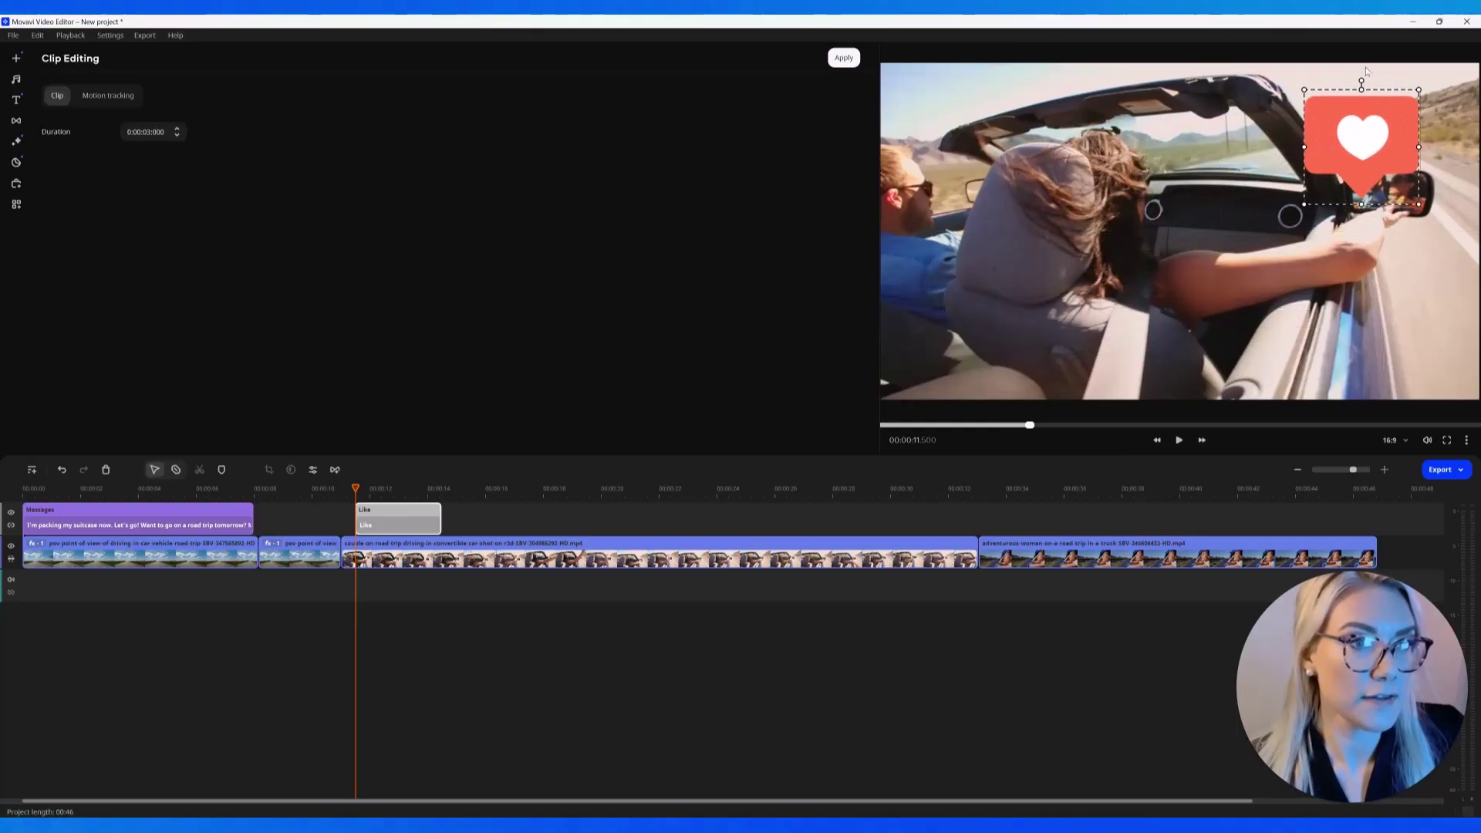
pyautogui.moveTo(1363, 80); pyautogui.dragTo(1370, 128)
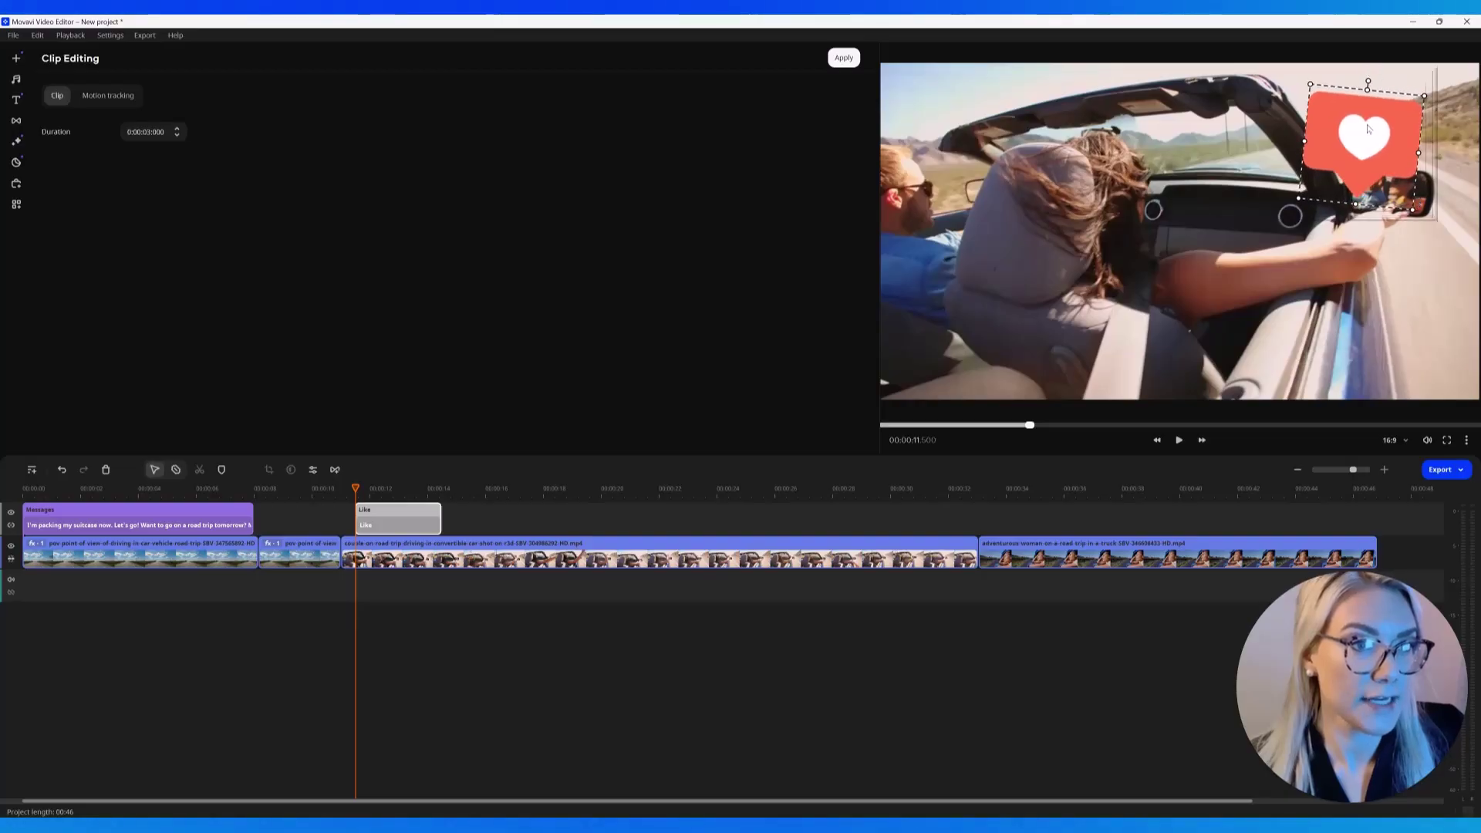
# Extend the Like sticker to about 12 seconds on the timeline and play it back.
pyautogui.moveTo(380, 526); pyautogui.dragTo(369, 527)
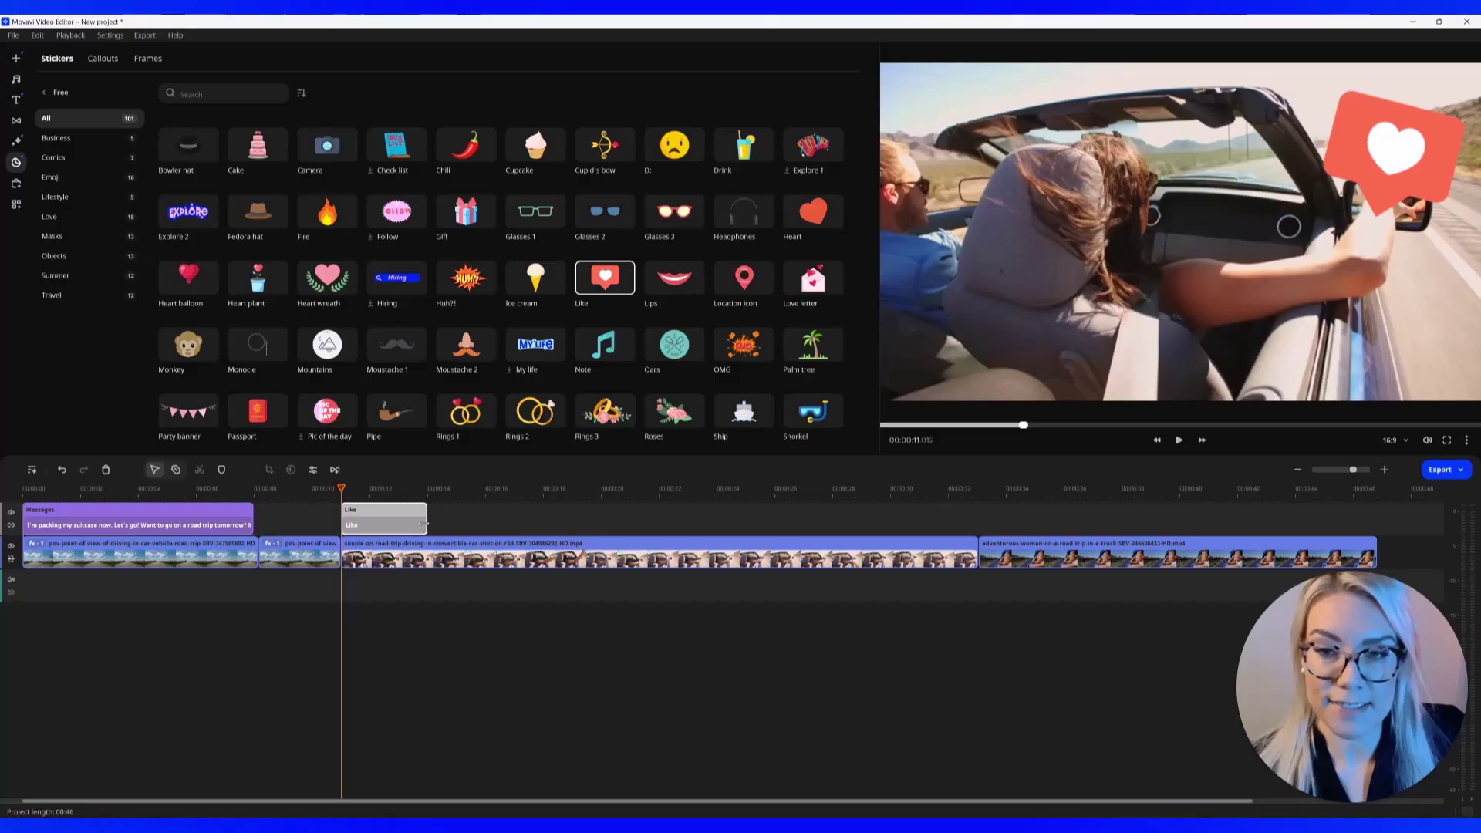
pyautogui.moveTo(423, 525); pyautogui.dragTo(692, 524)
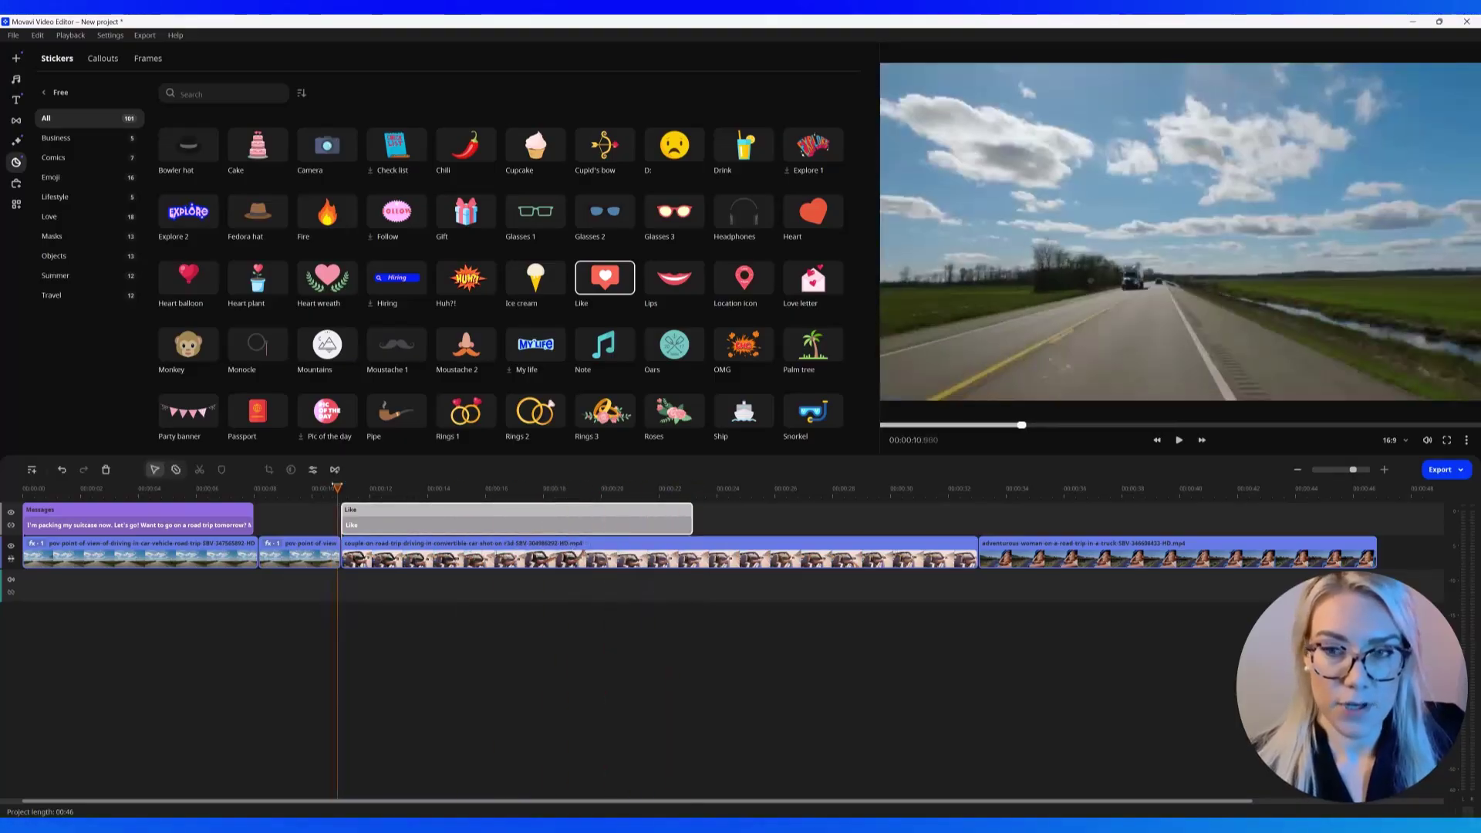
pyautogui.click(1178, 439)
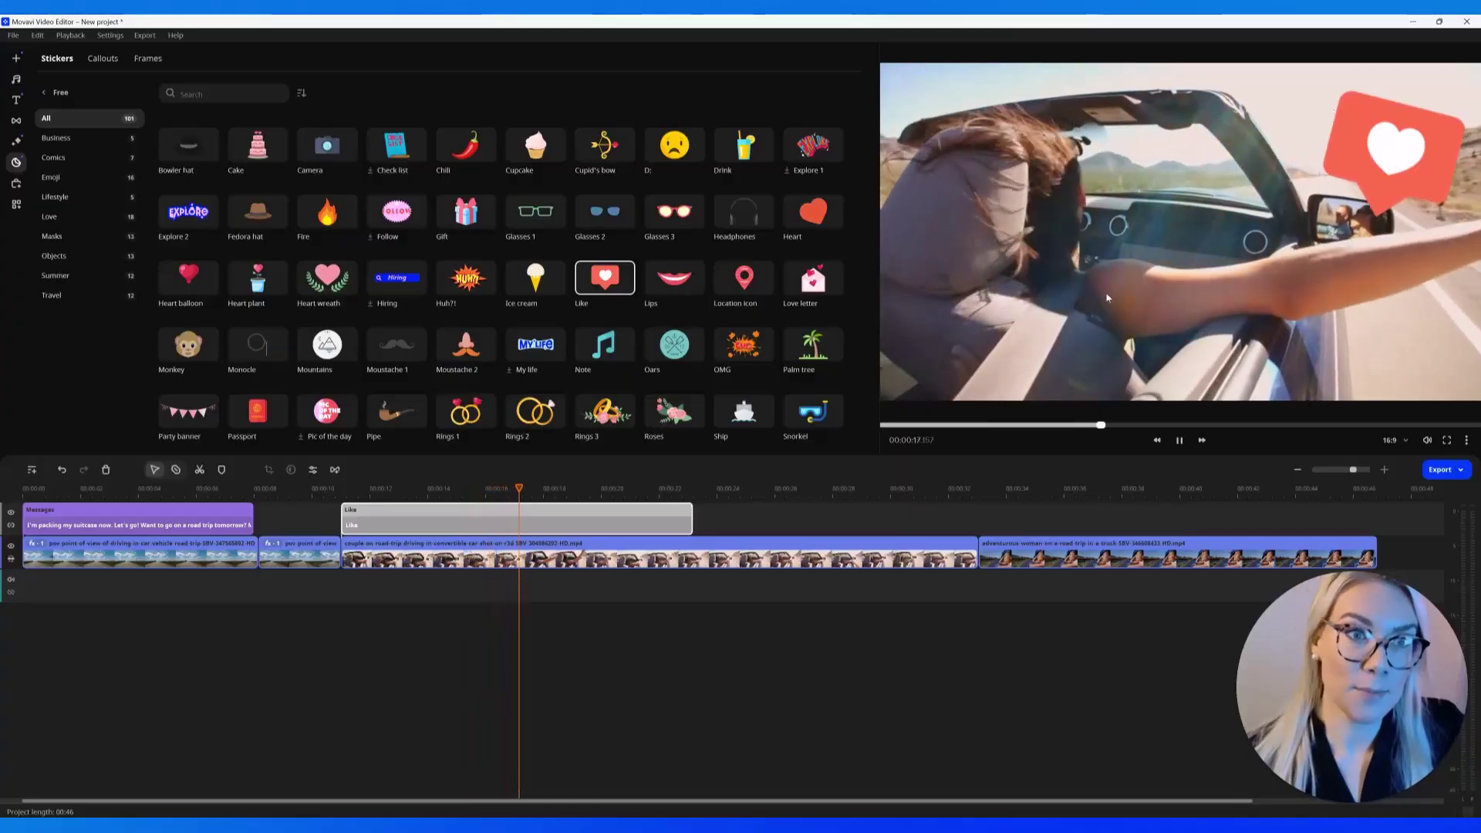
pyautogui.click(1178, 441)
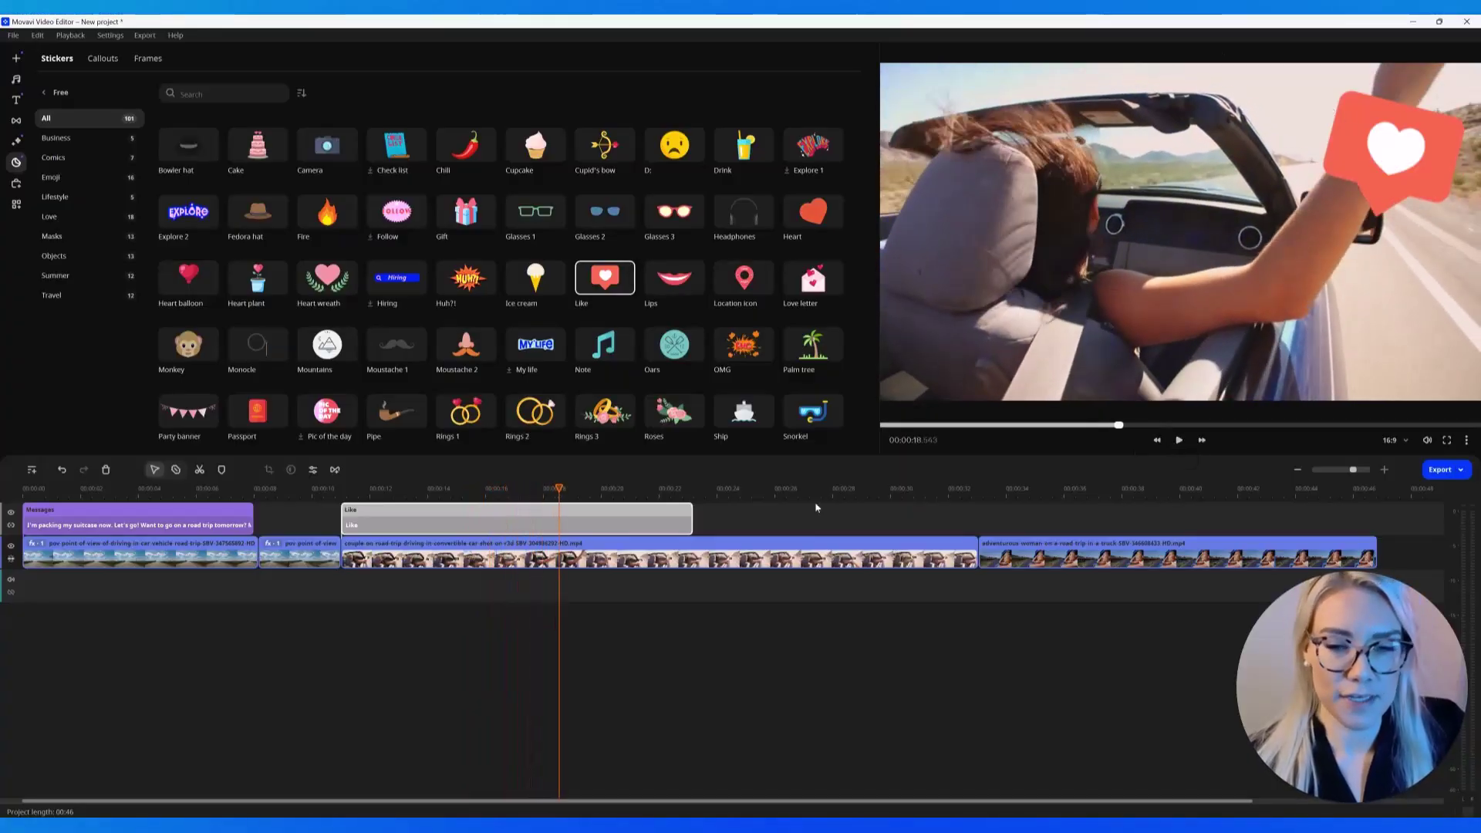
# Fit the Like sticker's tracking frame over the hand and mirror, then run AI motion tracking.
pyautogui.click(509, 533)
pyautogui.click(404, 524)
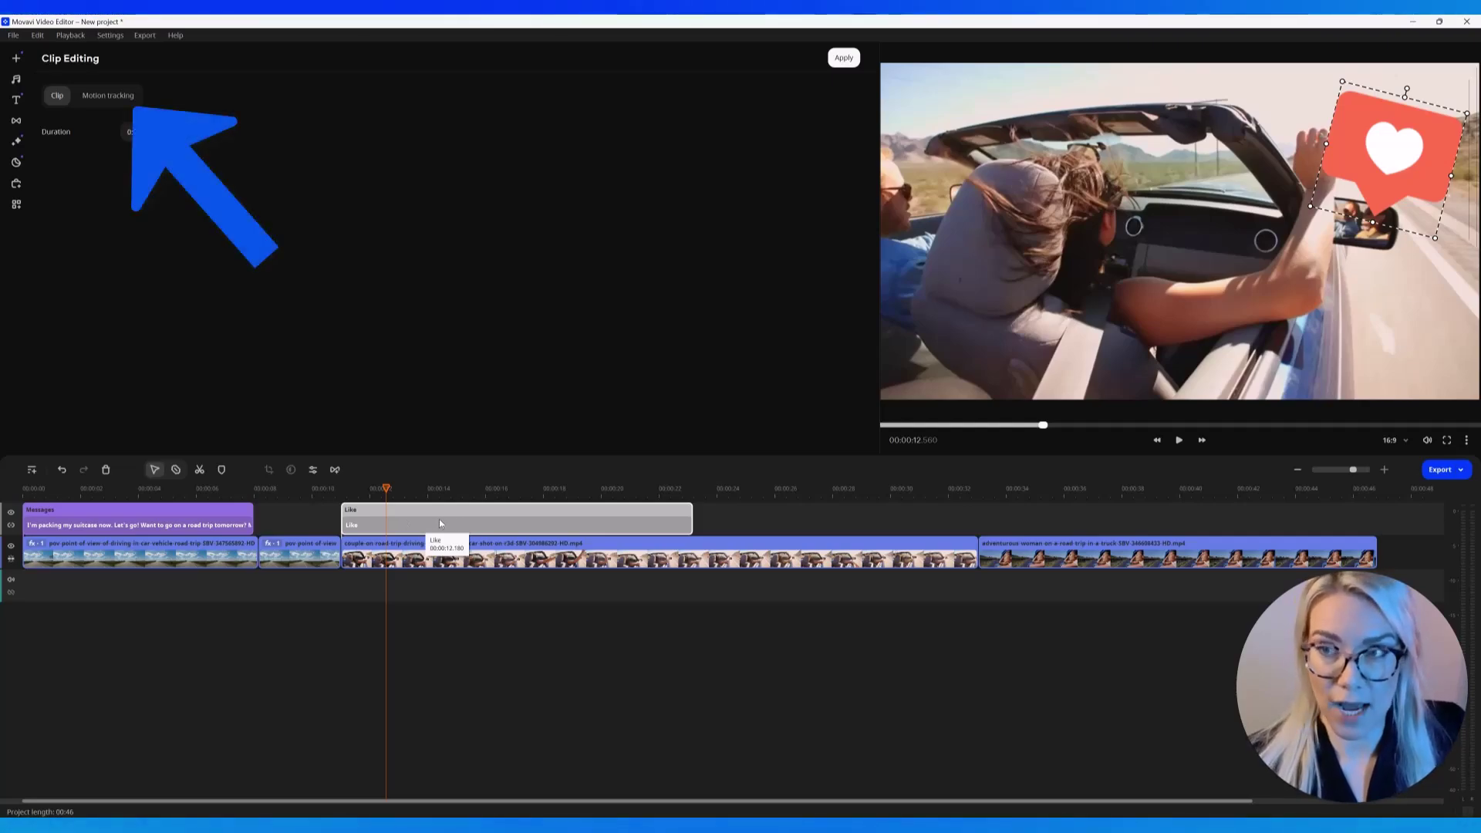
pyautogui.click(116, 96)
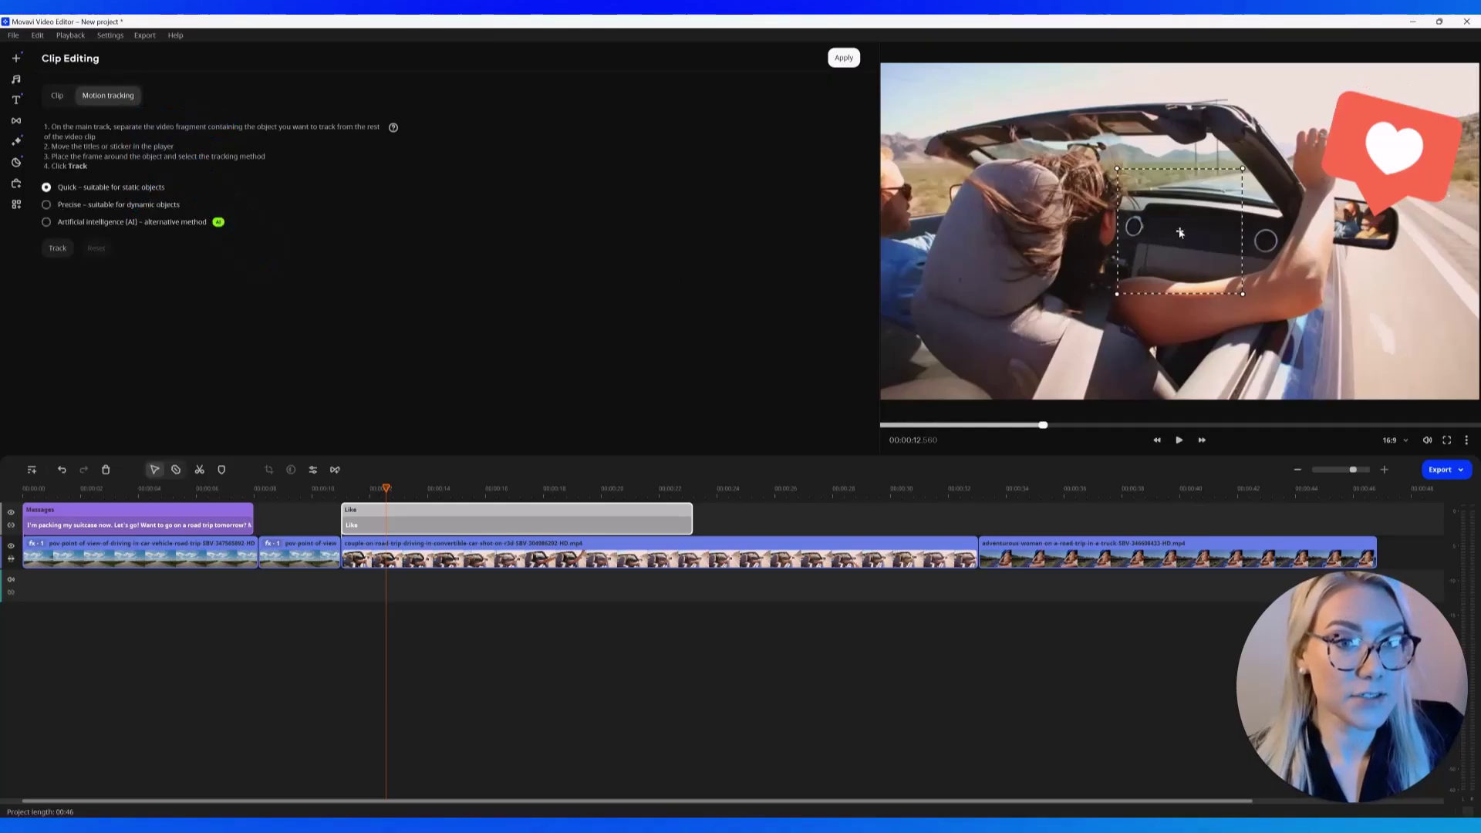
pyautogui.moveTo(1180, 233); pyautogui.dragTo(1359, 249)
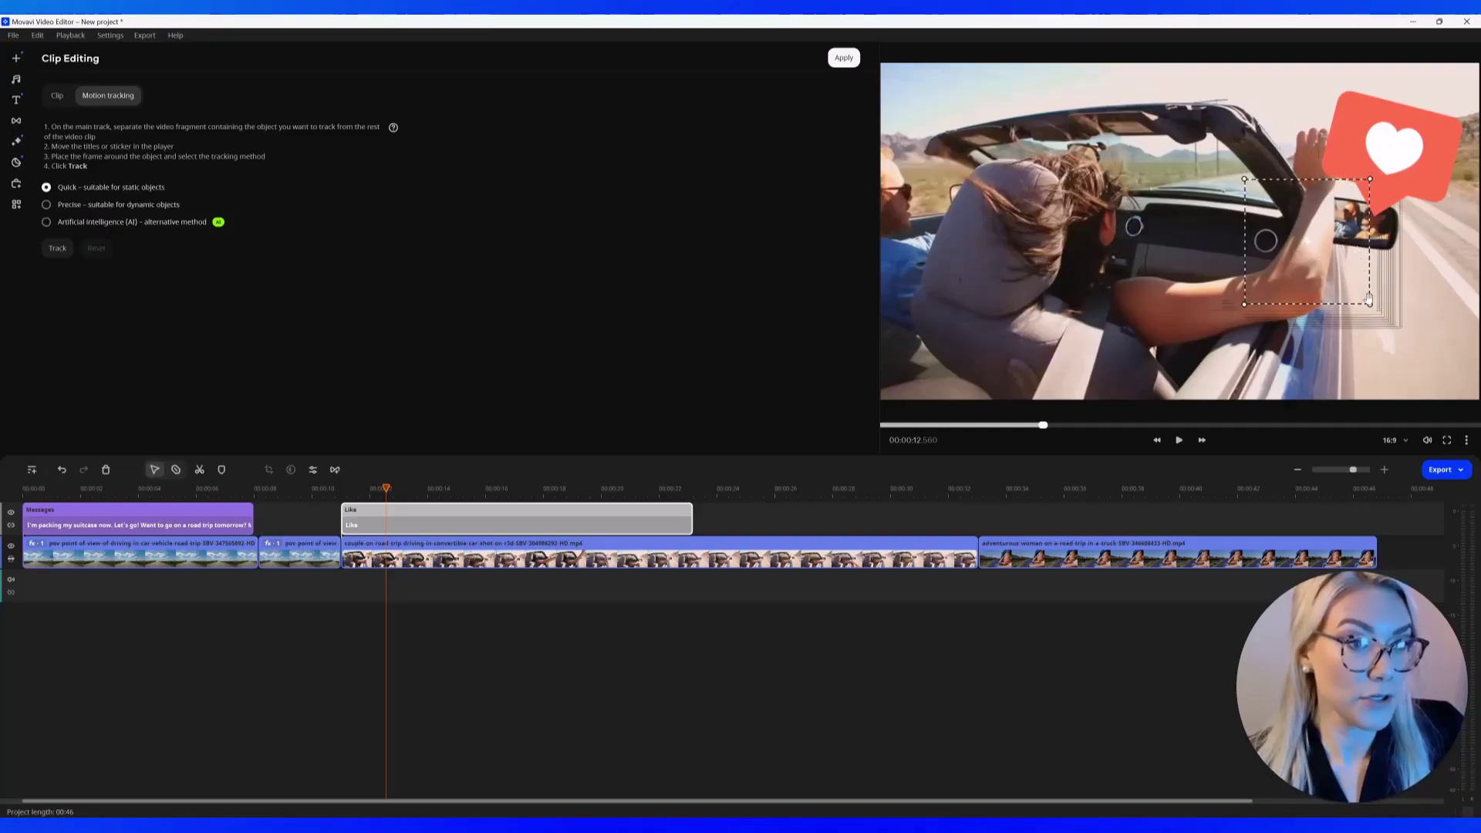
pyautogui.moveTo(1368, 305); pyautogui.dragTo(1432, 274)
pyautogui.moveTo(1345, 228); pyautogui.dragTo(1343, 230)
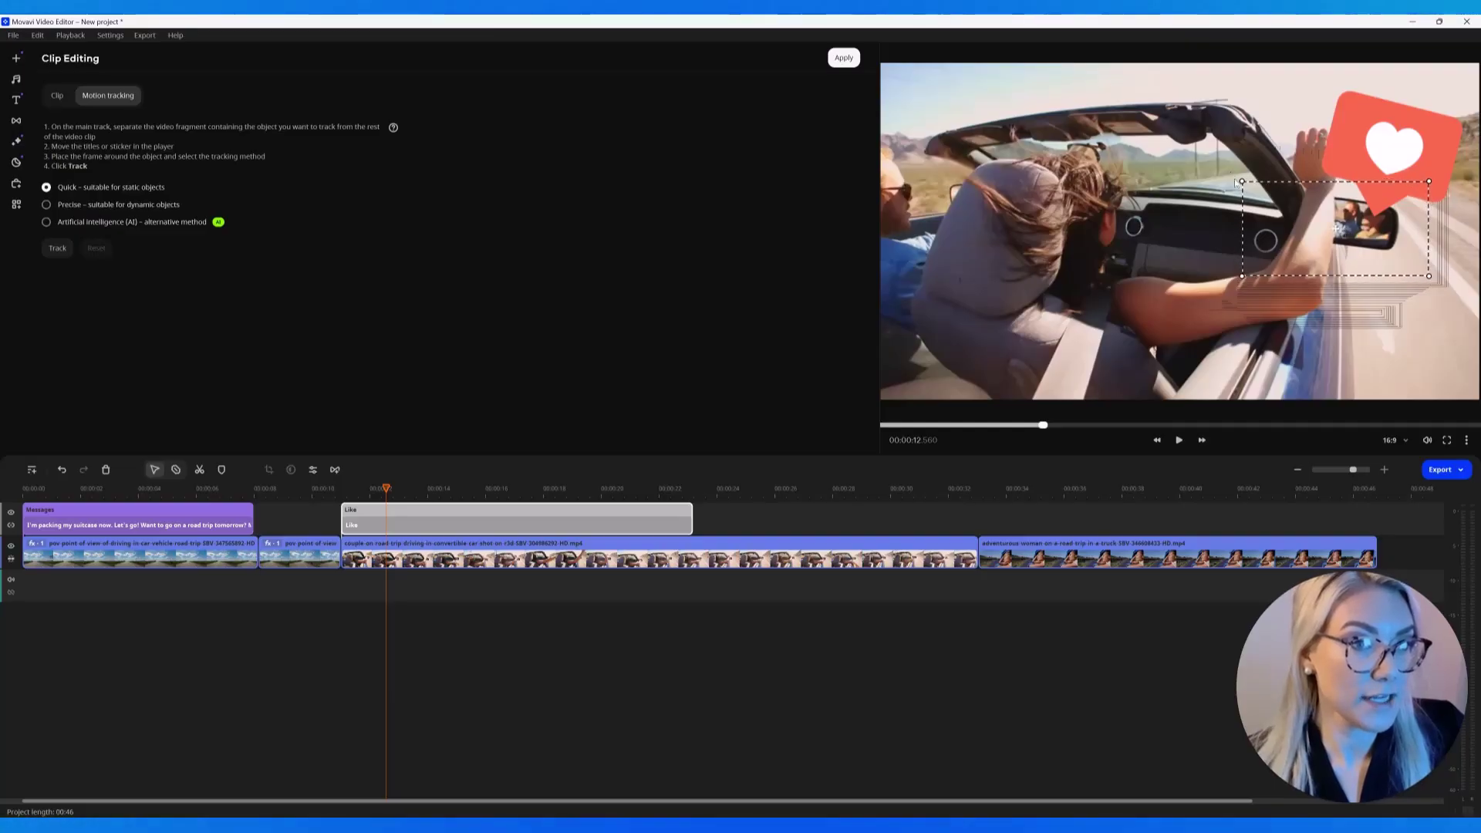
pyautogui.moveTo(1236, 183); pyautogui.dragTo(1245, 182)
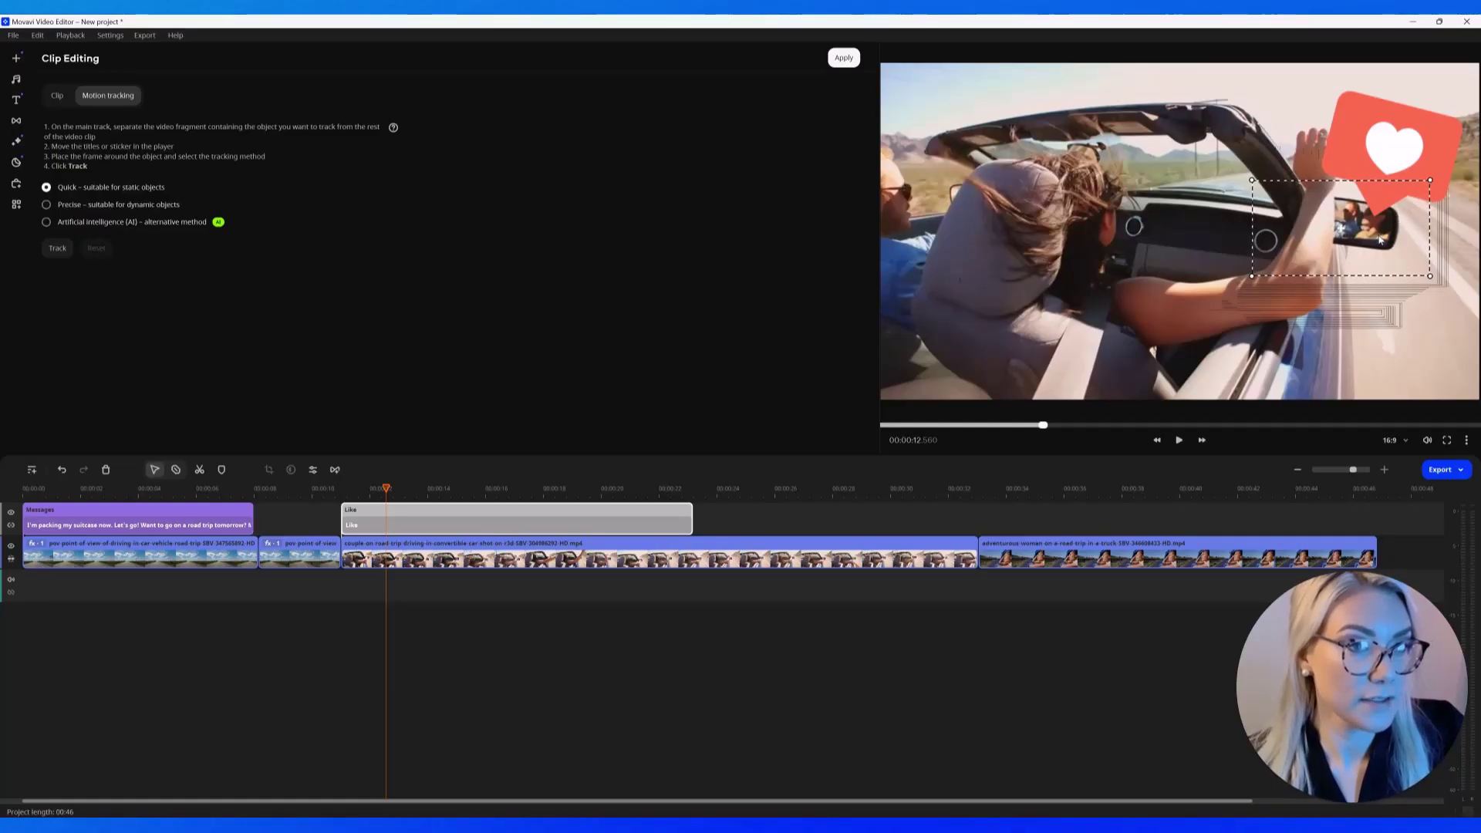
pyautogui.click(100, 224)
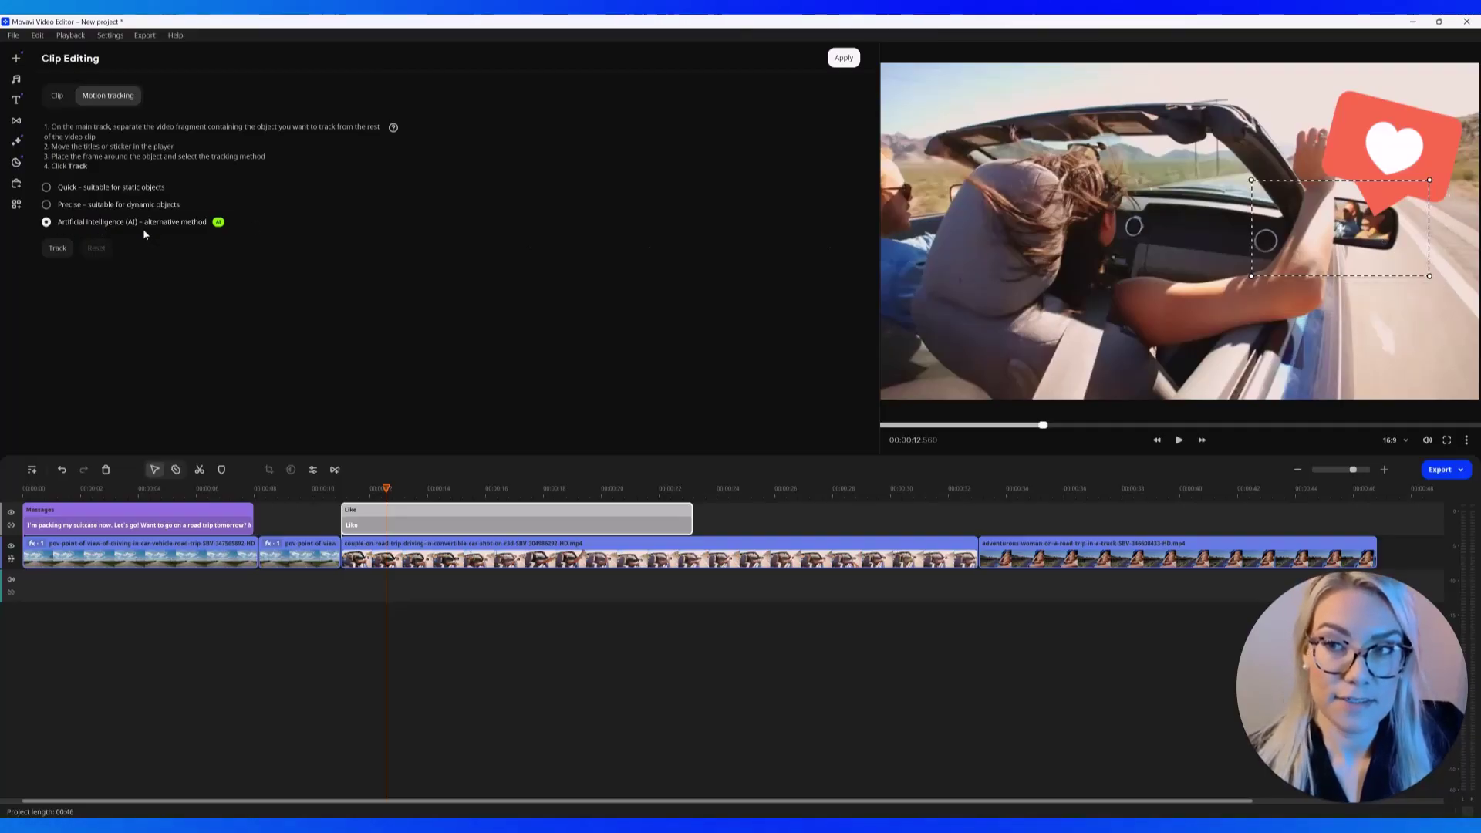
pyautogui.click(58, 248)
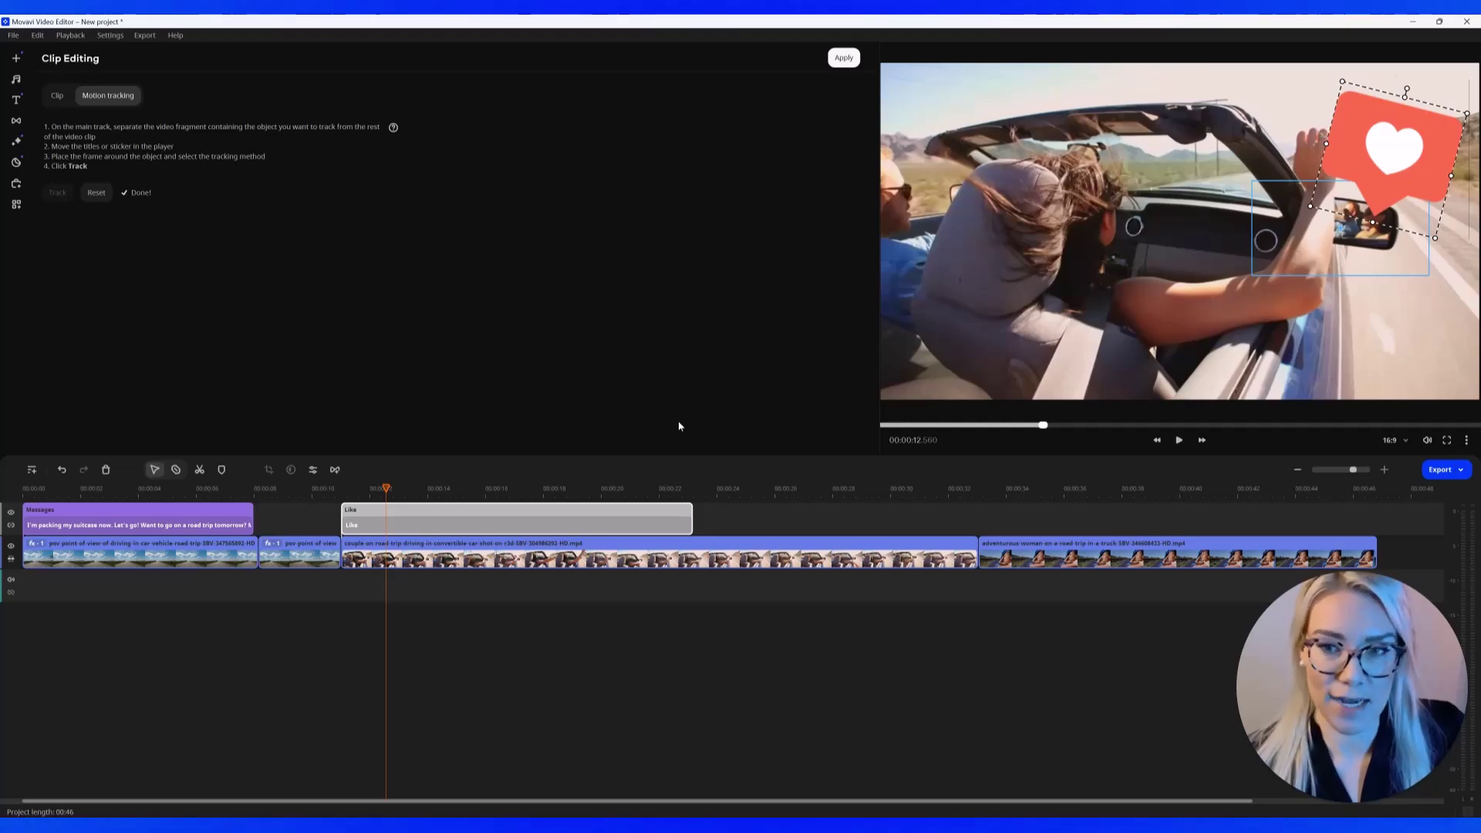
# Replay the tracked Like sticker starting from 00:00:11.160.
pyautogui.click(347, 488)
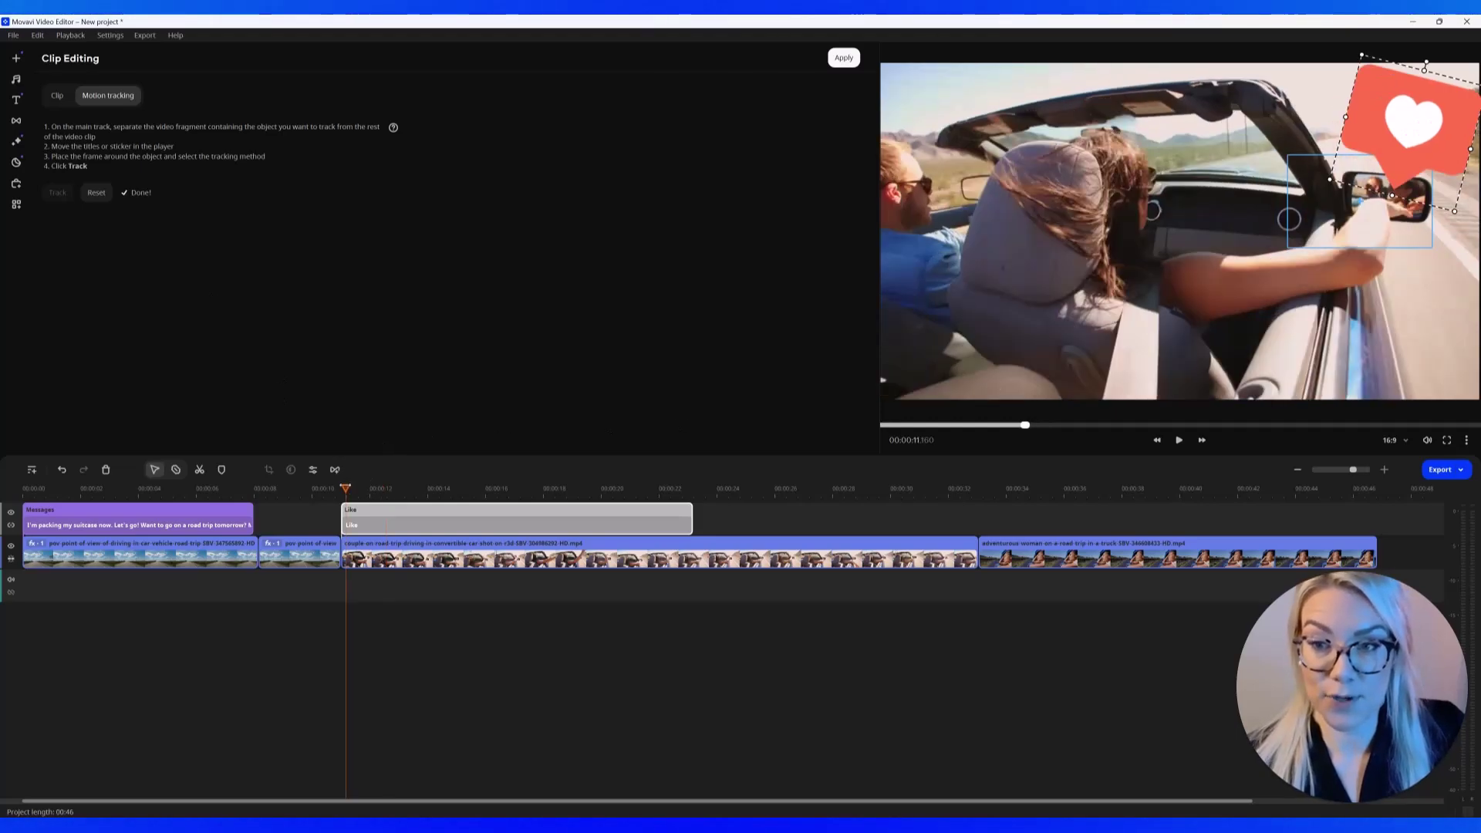
pyautogui.click(1176, 444)
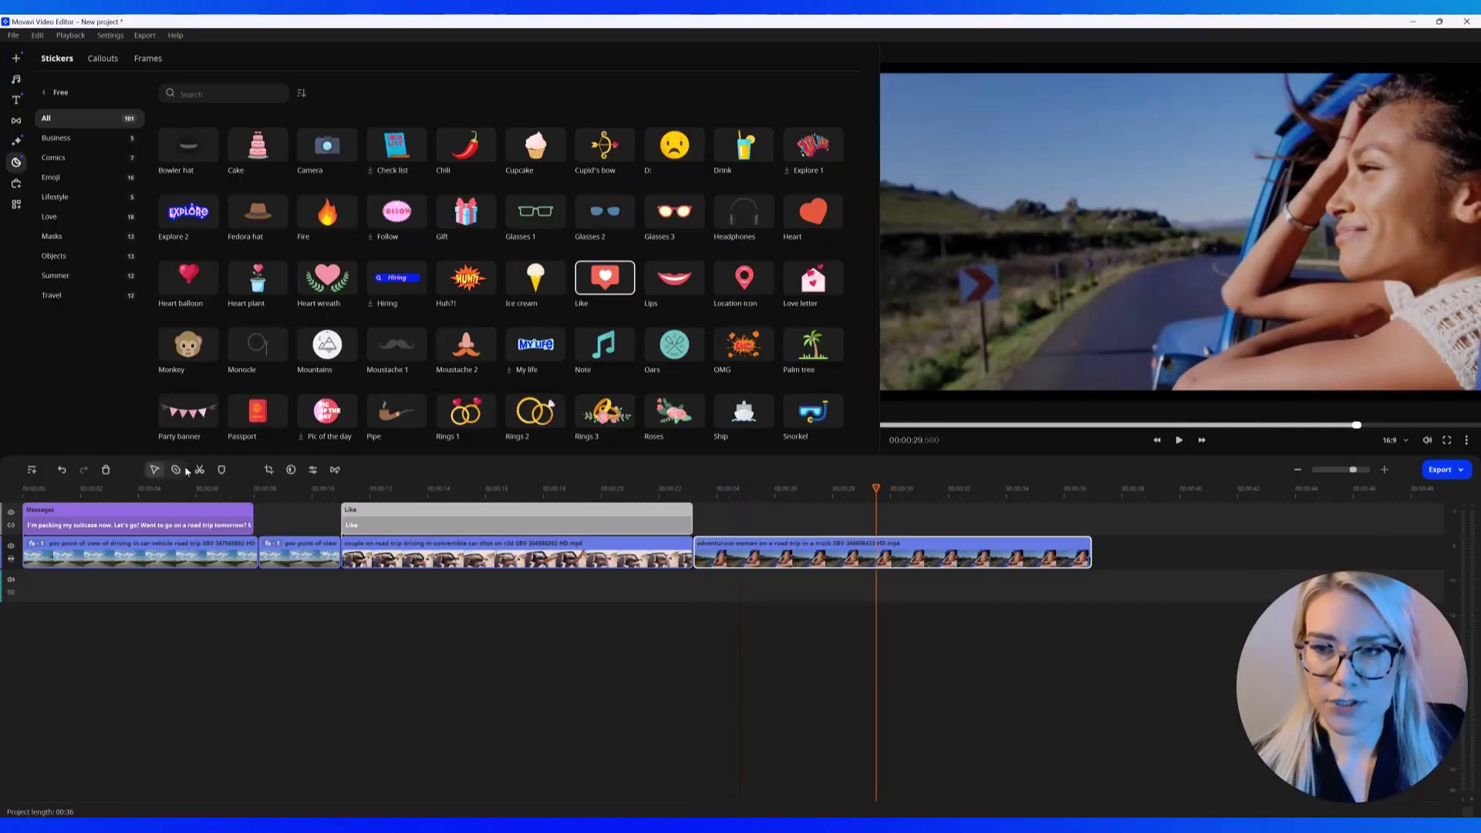
# Split the last clip at 00:26.36 and 00:31.64 into three pieces.
pyautogui.click(177, 470)
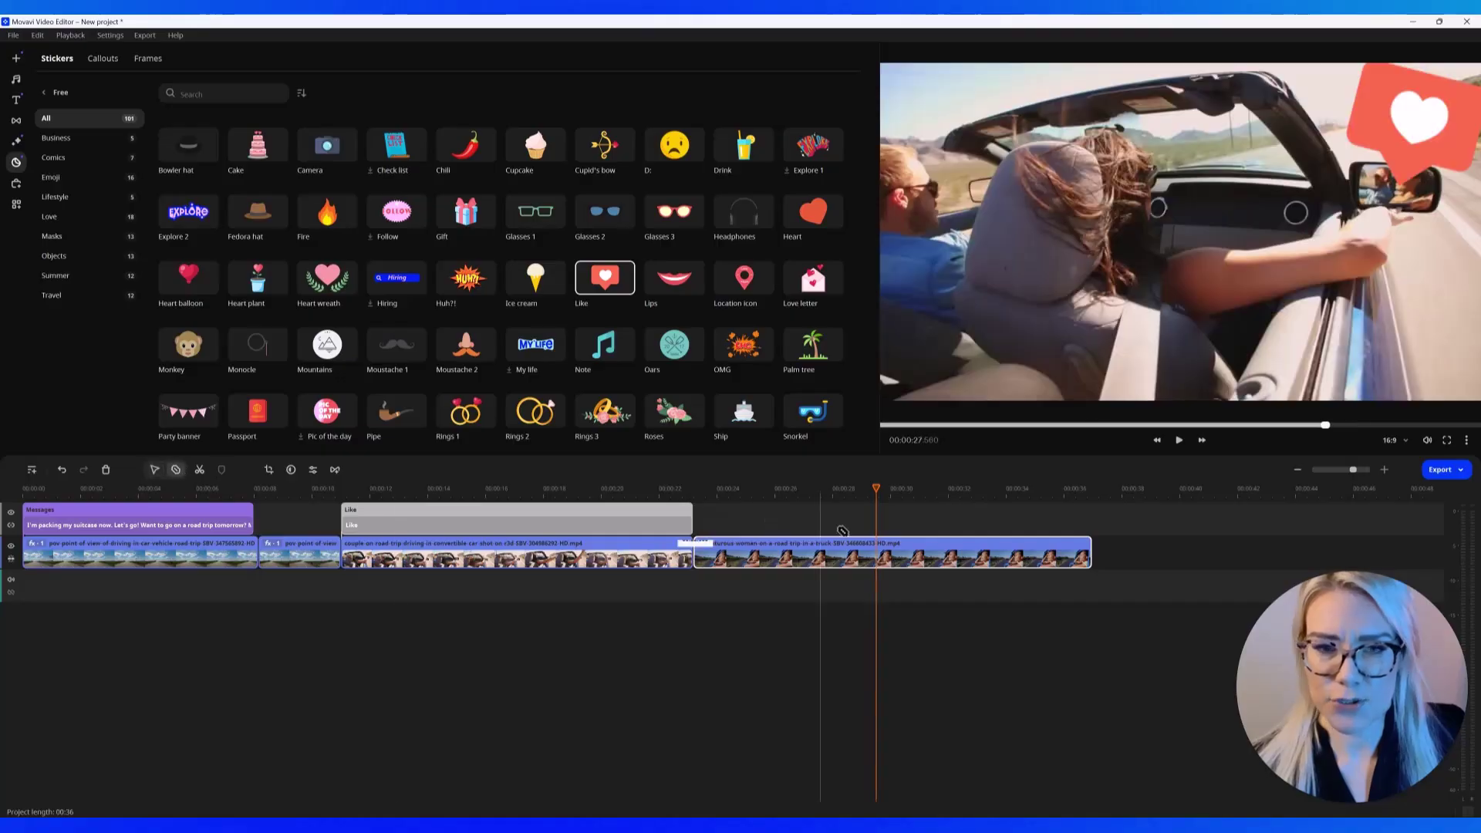
pyautogui.click(784, 551)
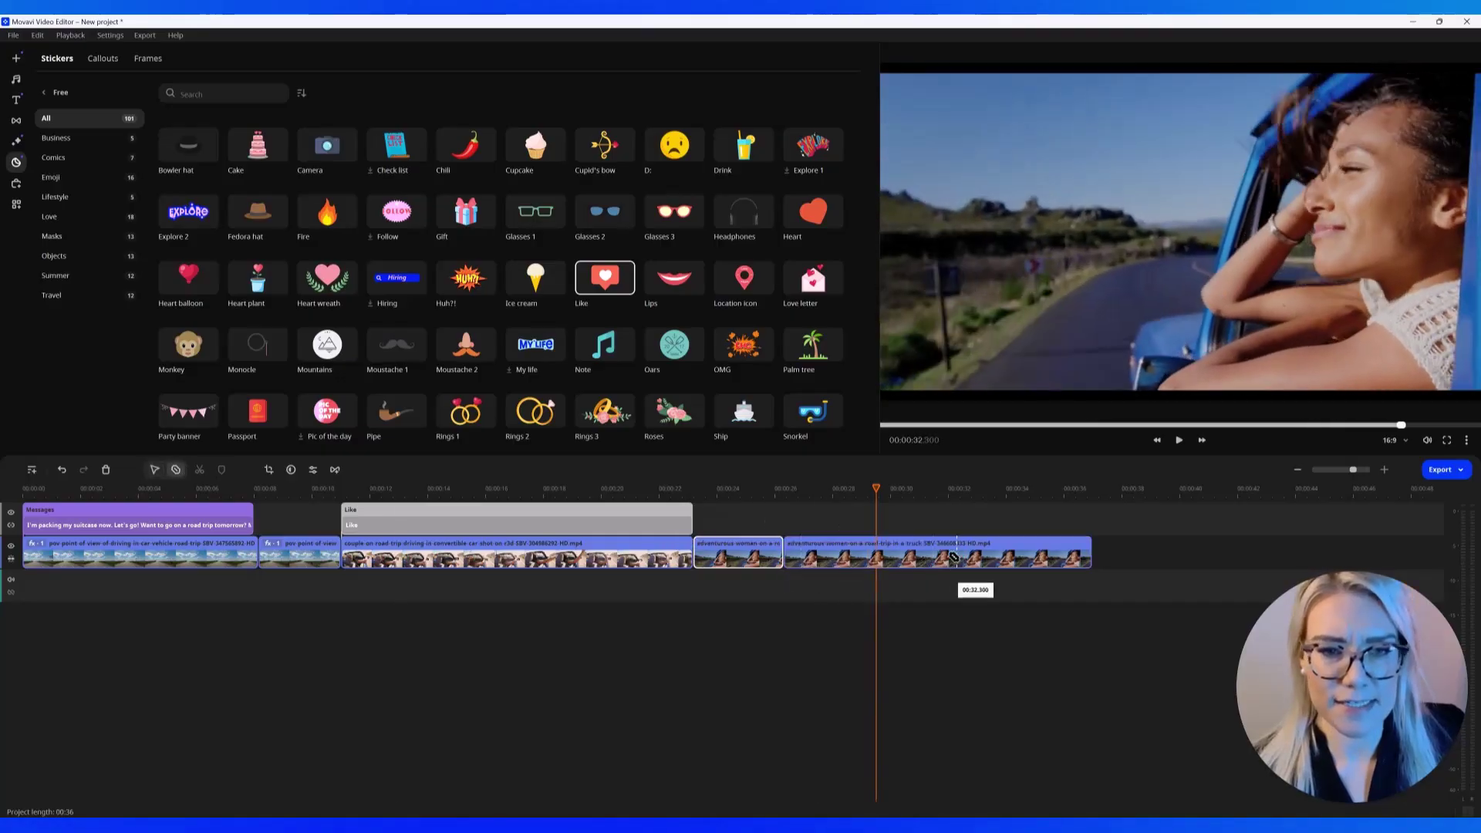
pyautogui.click(937, 556)
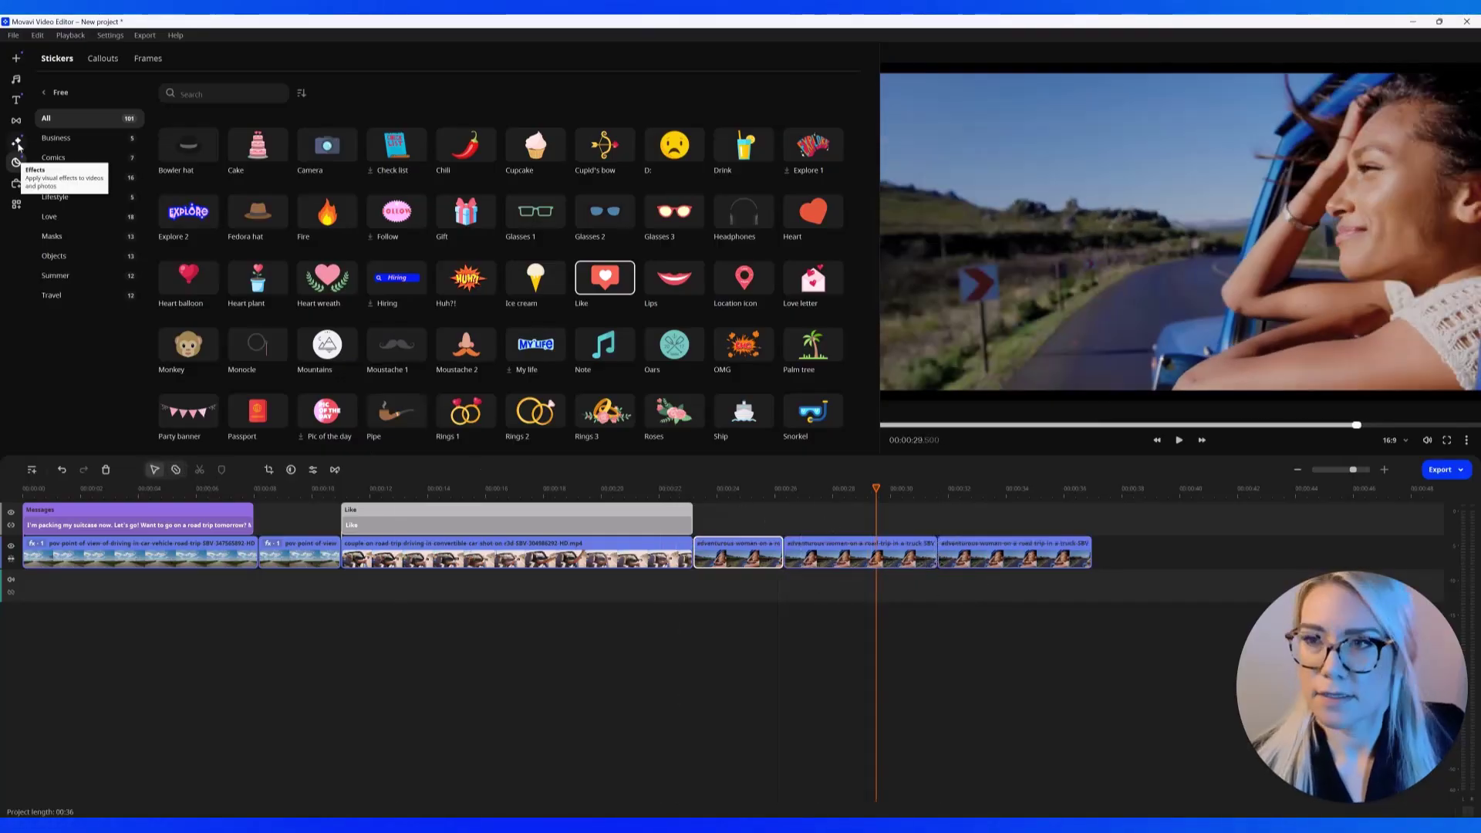
# Show the free Overlay effects in the Effects library.
pyautogui.click(16, 144)
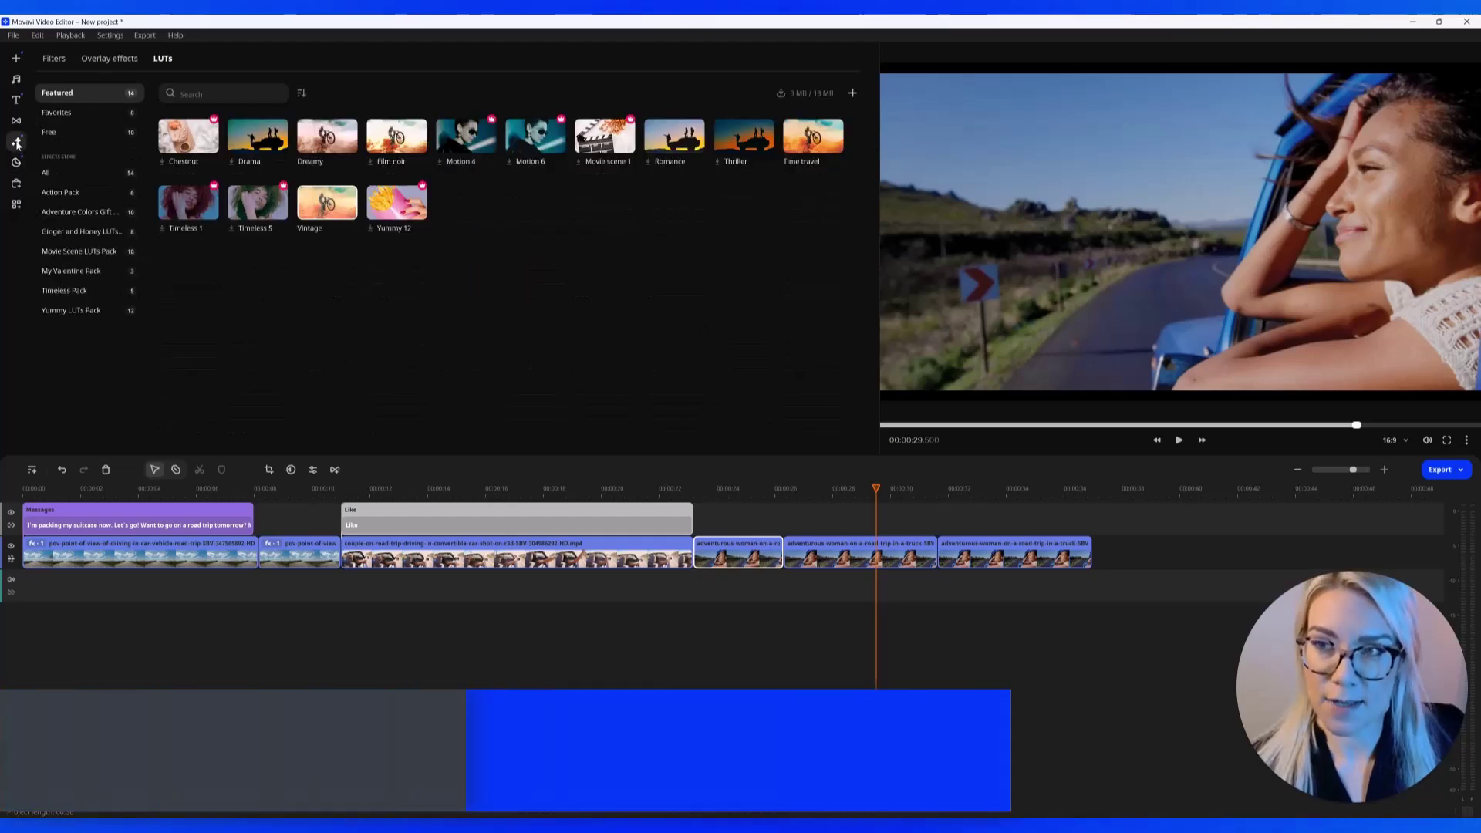
pyautogui.click(109, 59)
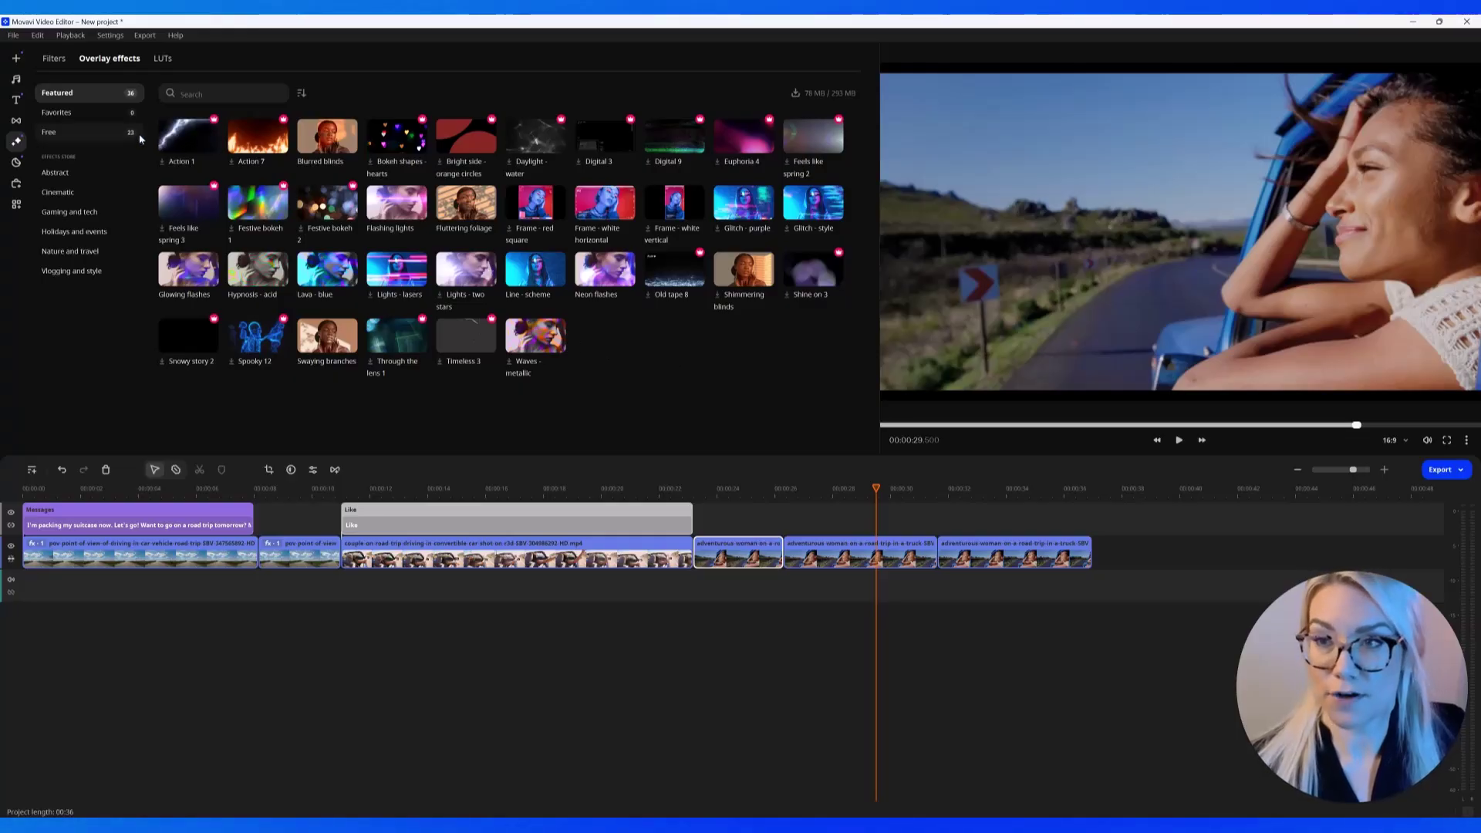
pyautogui.click(51, 133)
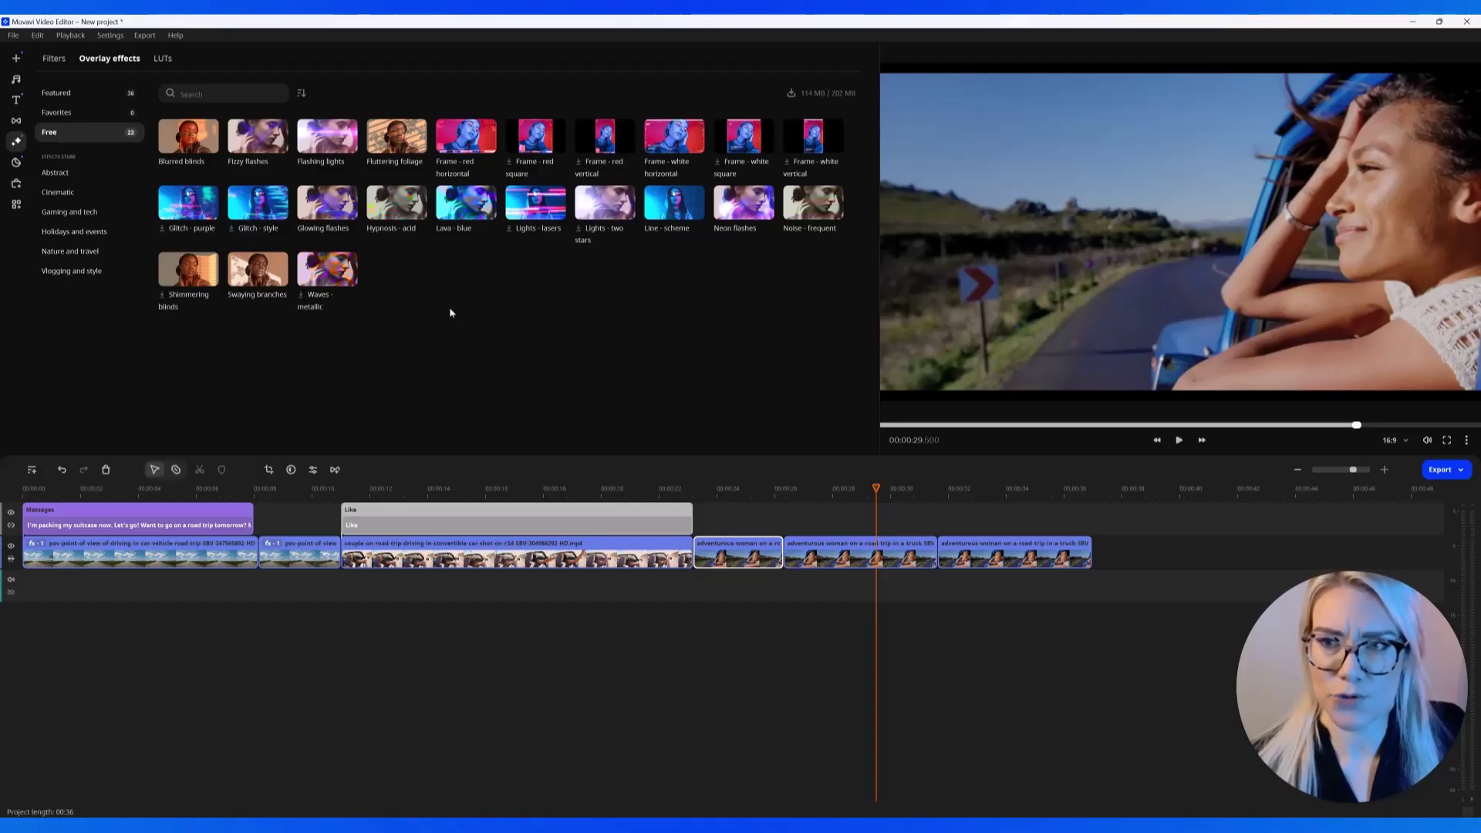
# Preview Noise - frequent, Neon flashes and Line - scheme, then apply Lights - two stars to the middle piece.
pyautogui.click(814, 204)
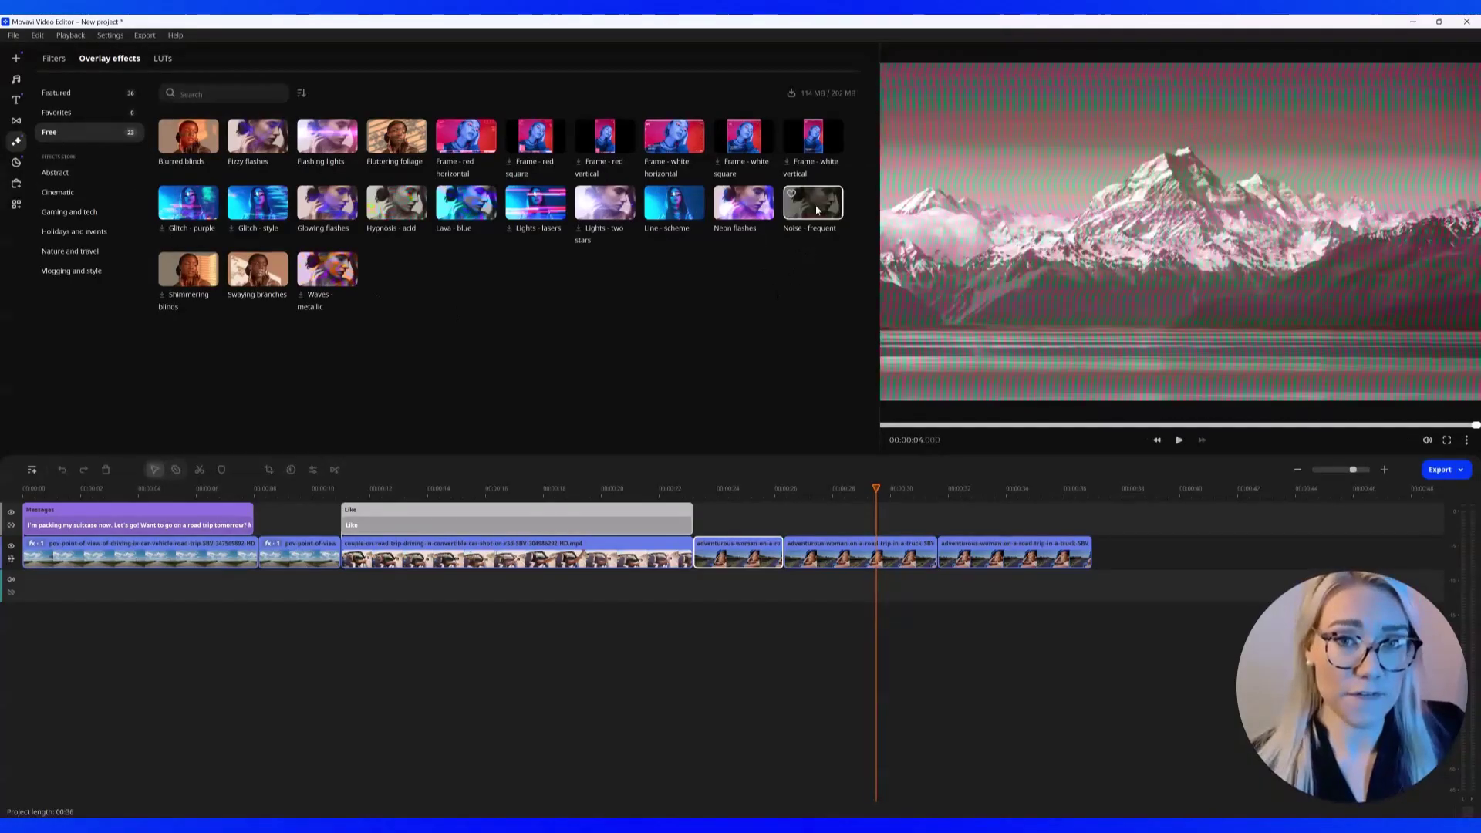
pyautogui.click(743, 202)
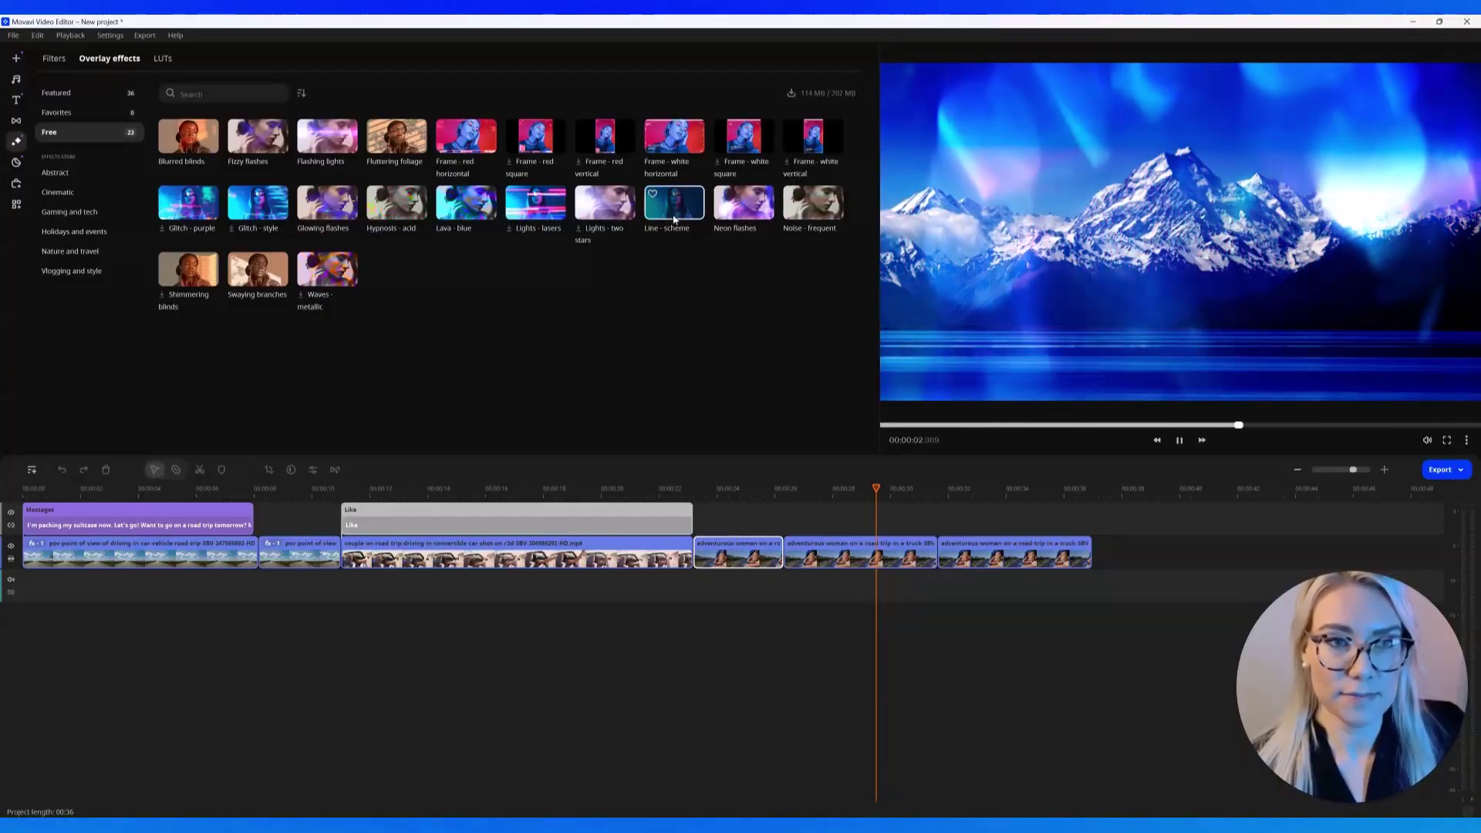
pyautogui.click(674, 220)
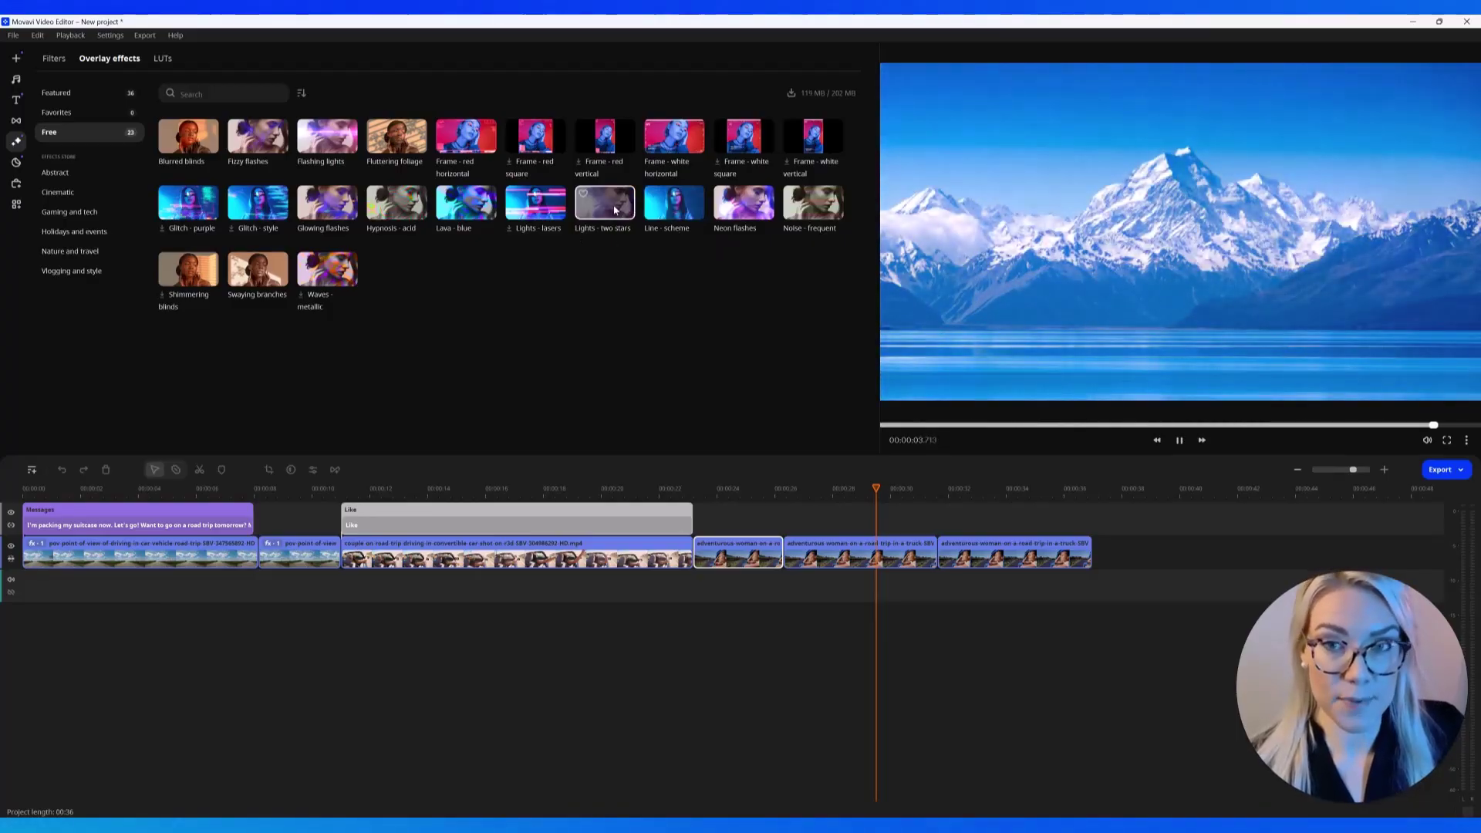
pyautogui.moveTo(615, 210); pyautogui.dragTo(804, 551)
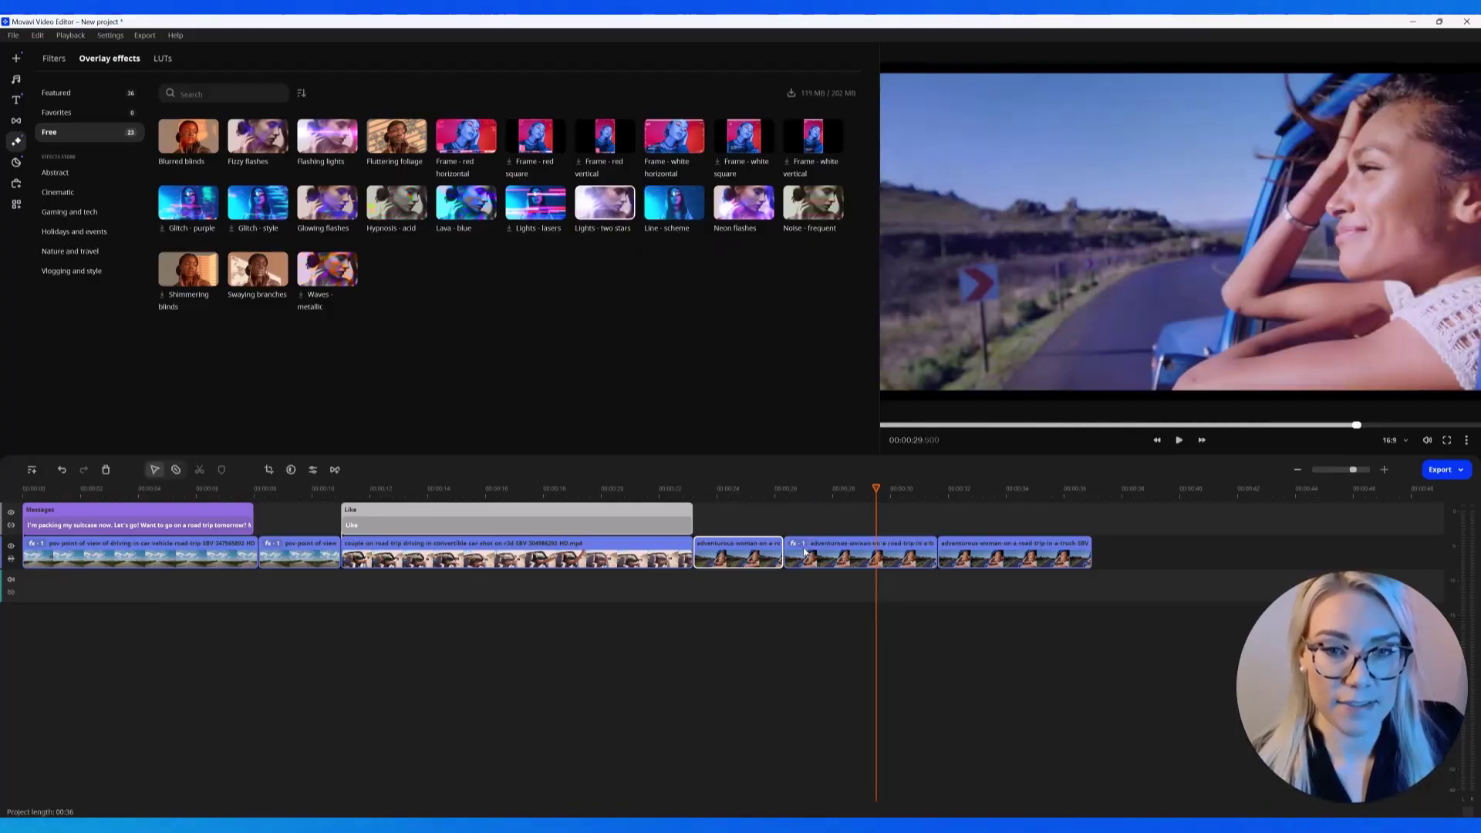
# Scrub to 25.08 and 29.48 seconds to check the overlays, then select the last piece.
pyautogui.click(744, 488)
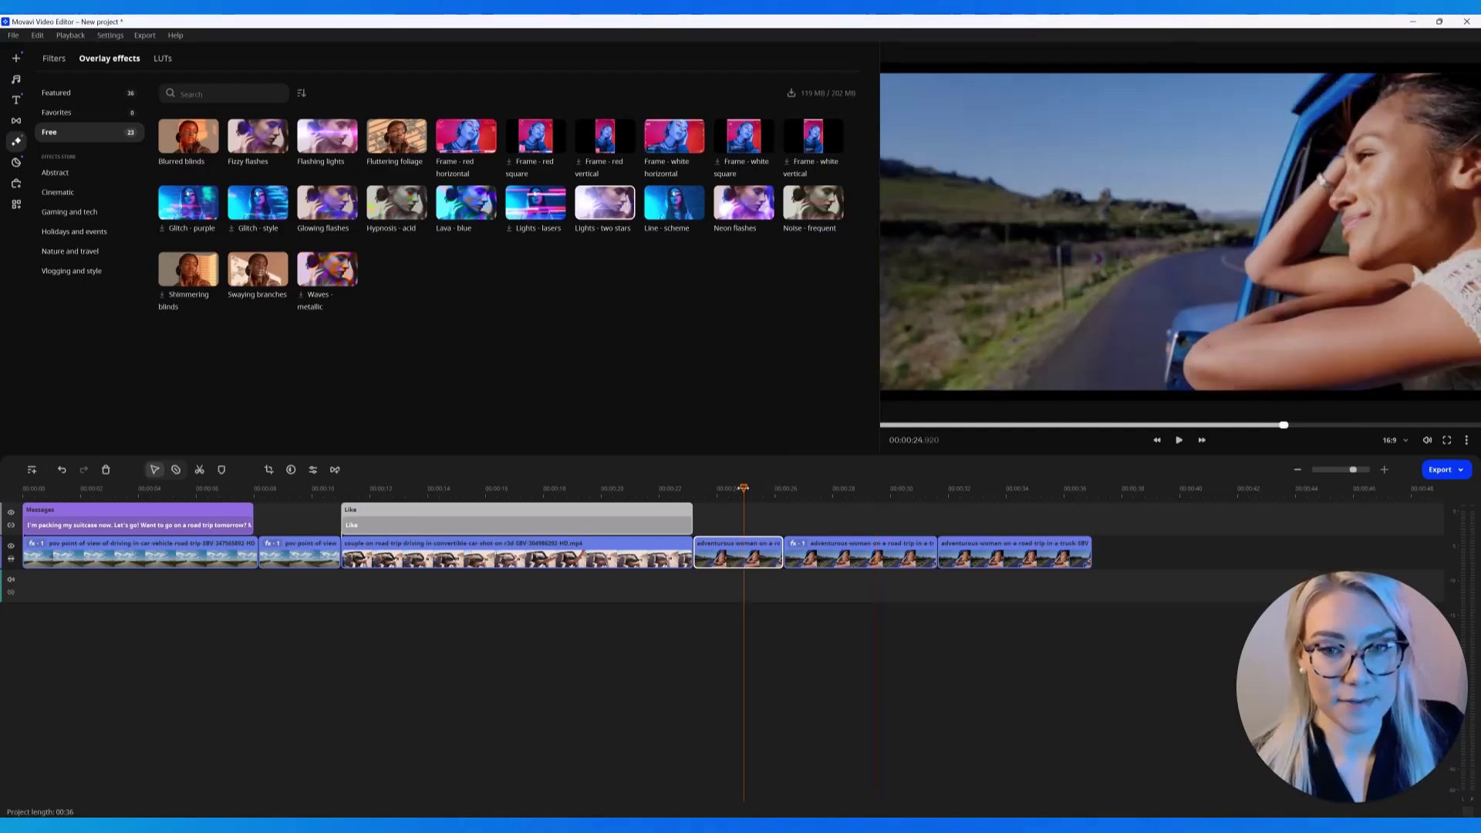
pyautogui.moveTo(744, 489); pyautogui.dragTo(748, 488)
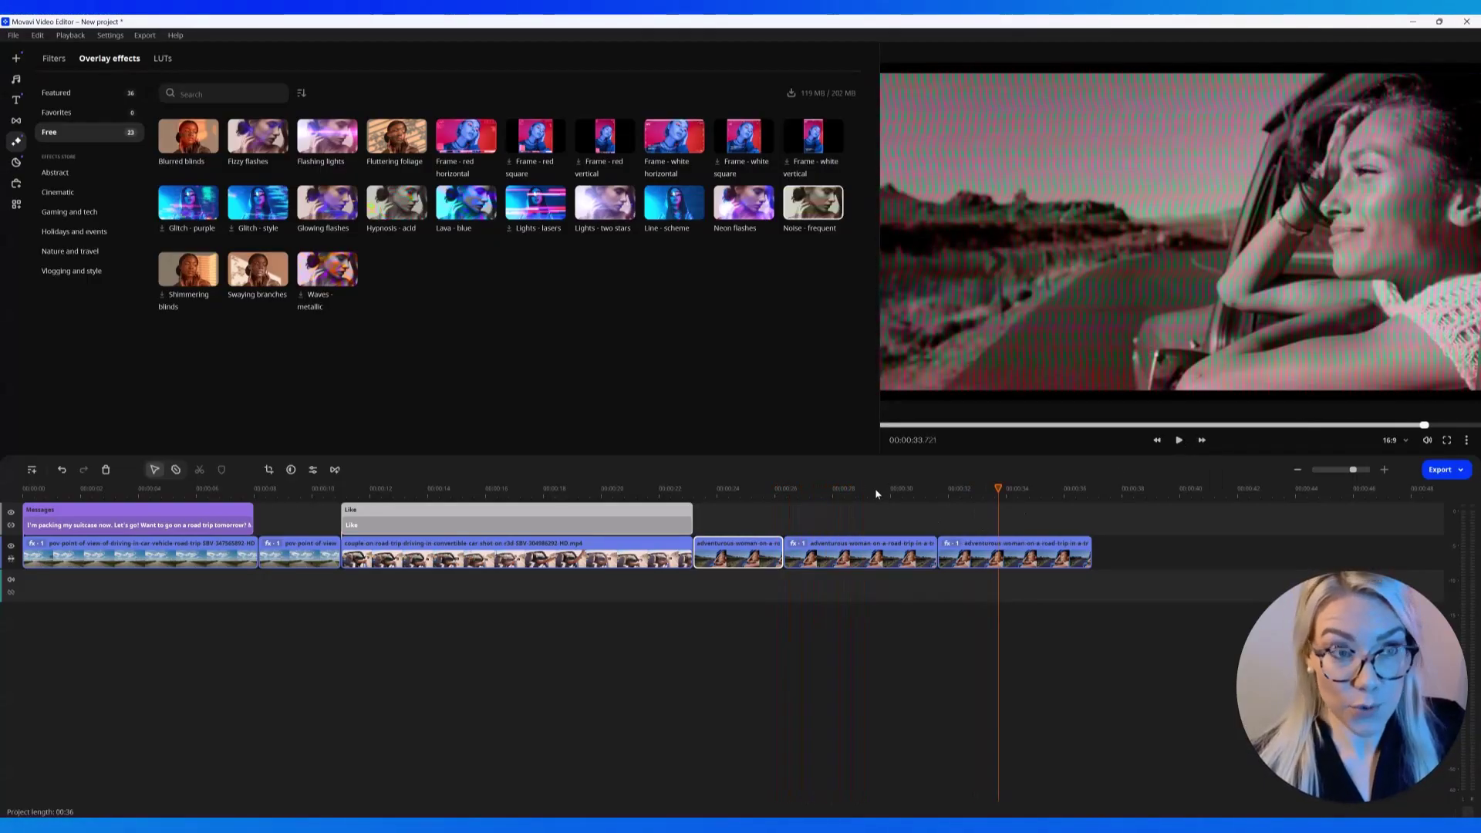
pyautogui.click(878, 492)
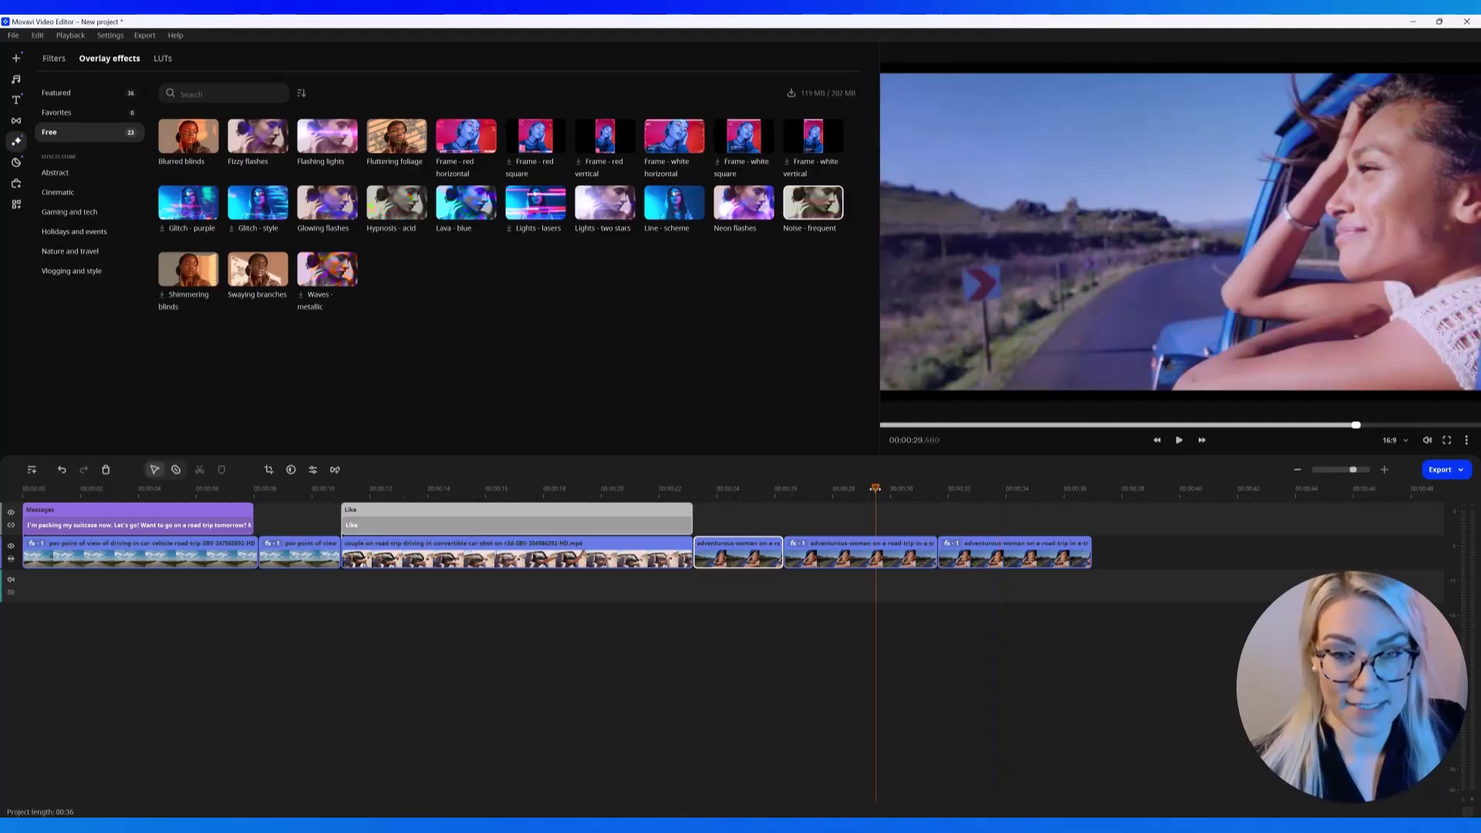
pyautogui.click(988, 490)
pyautogui.click(991, 558)
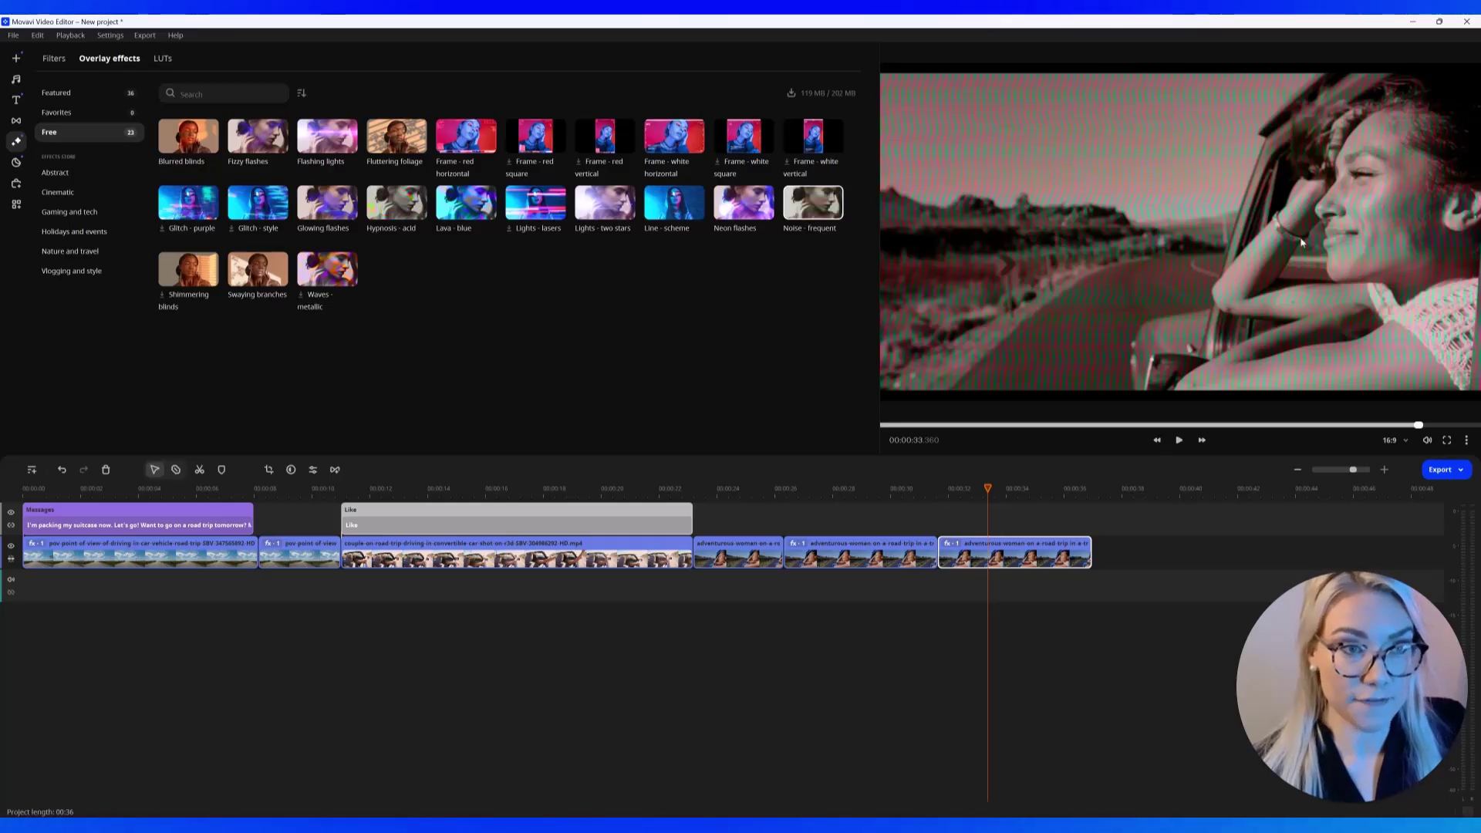
# In the last piece's applied effects, try Color burn, Color dodge and Darken blends on Noise - frequent.
pyautogui.doubleClick(1013, 560)
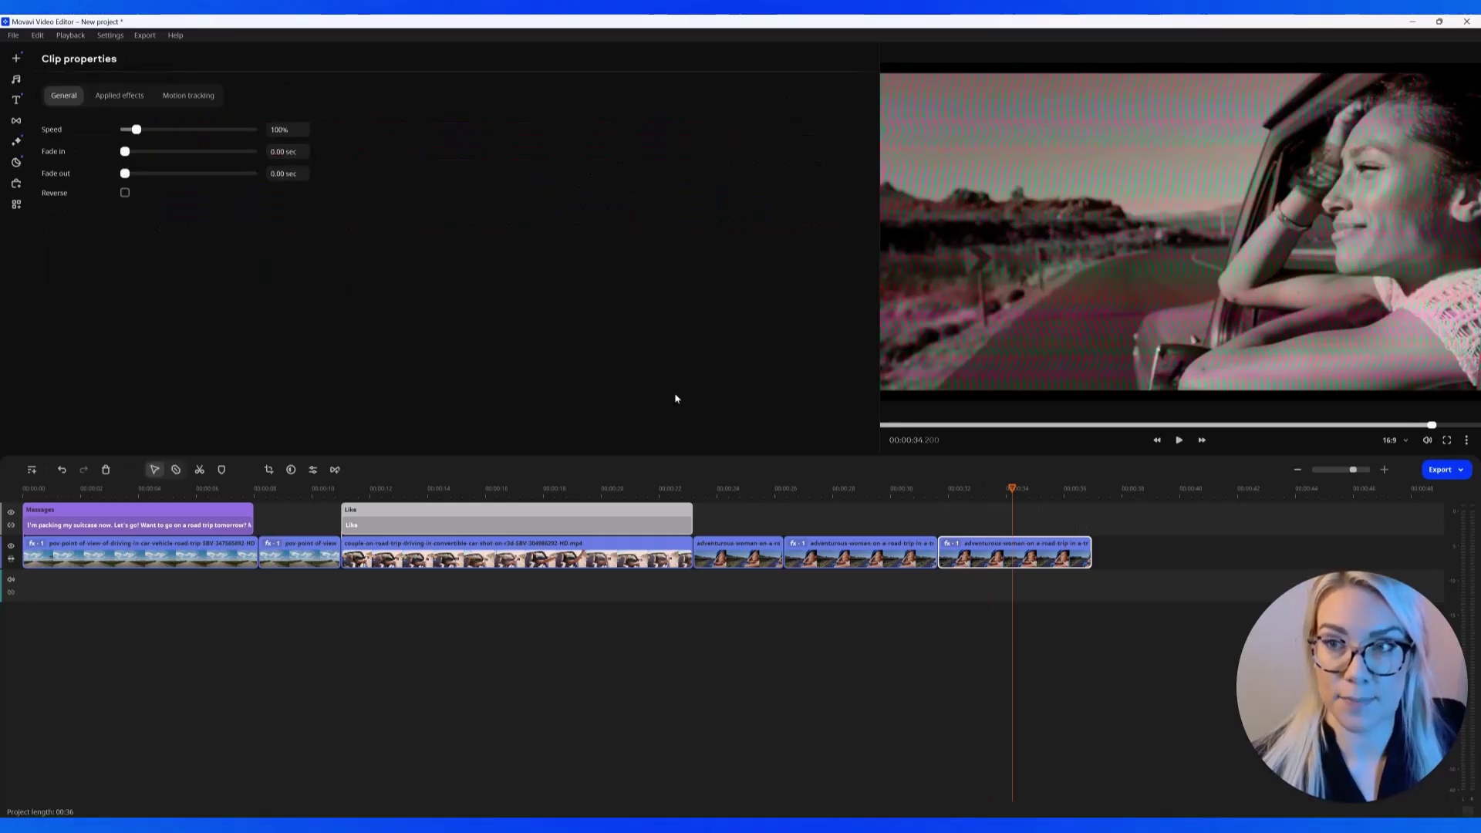
pyautogui.click(135, 99)
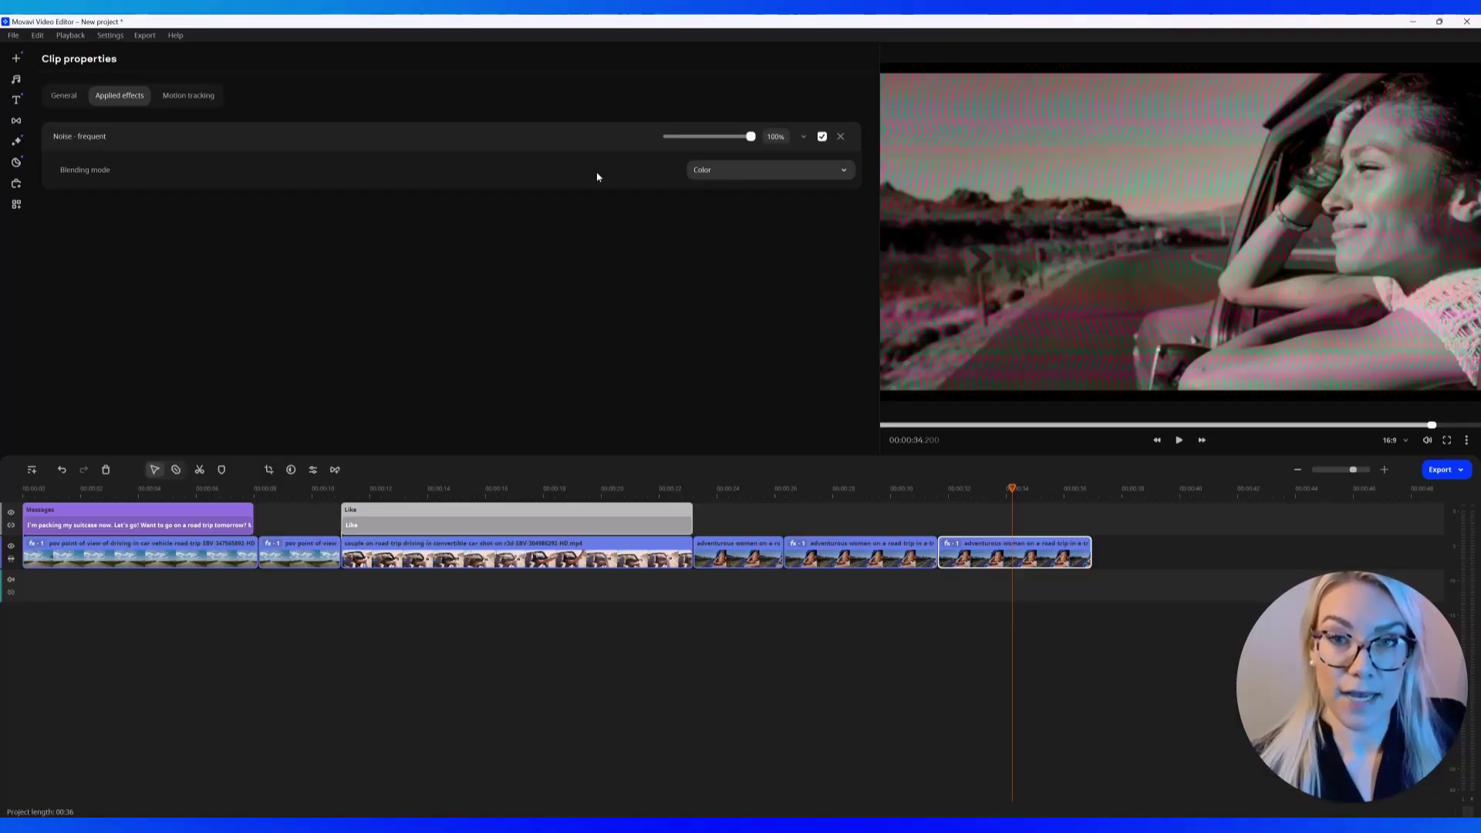
pyautogui.click(730, 174)
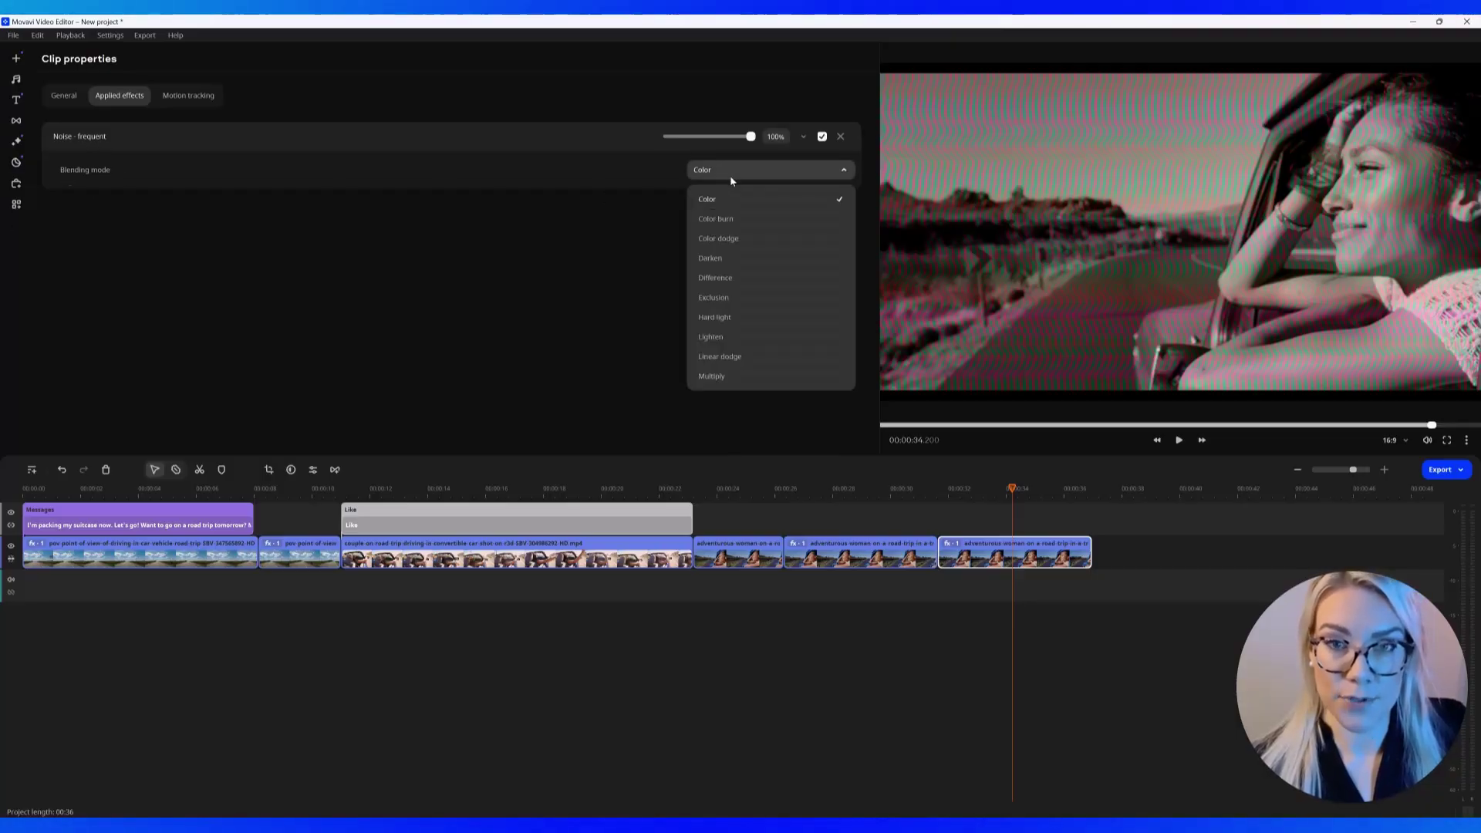
pyautogui.click(741, 220)
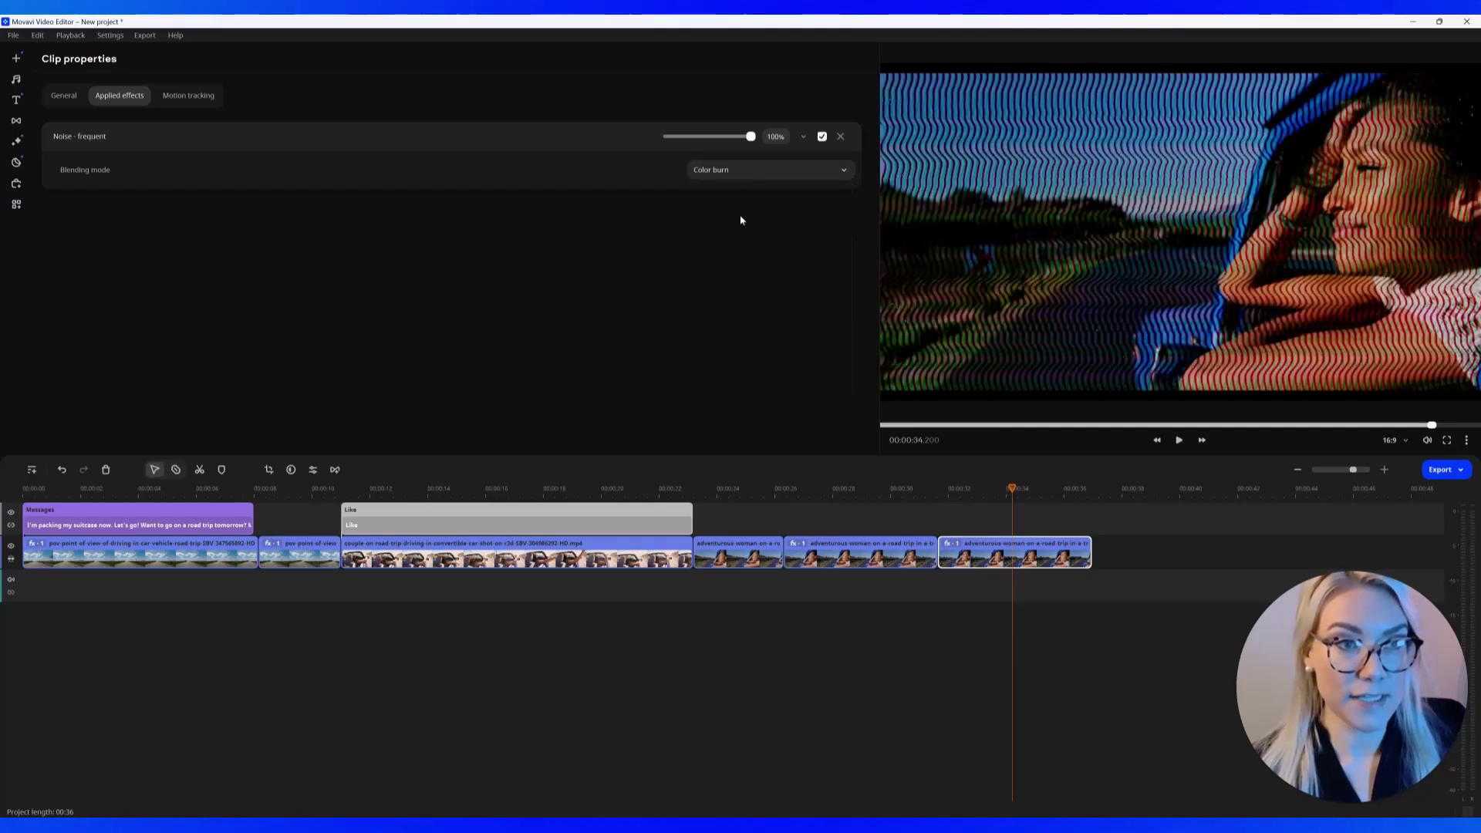
pyautogui.click(741, 175)
pyautogui.click(735, 237)
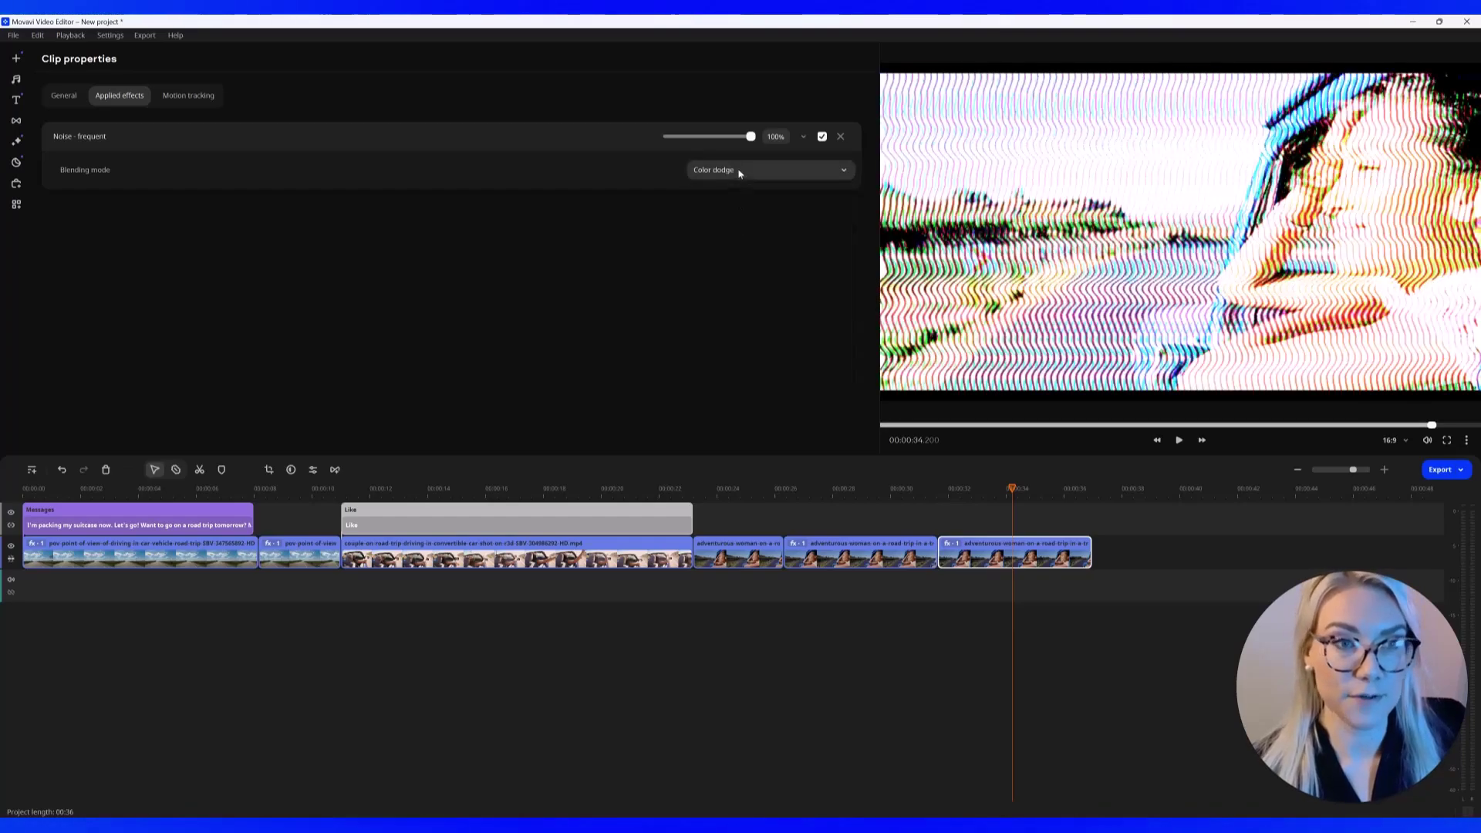
pyautogui.click(740, 169)
pyautogui.click(737, 257)
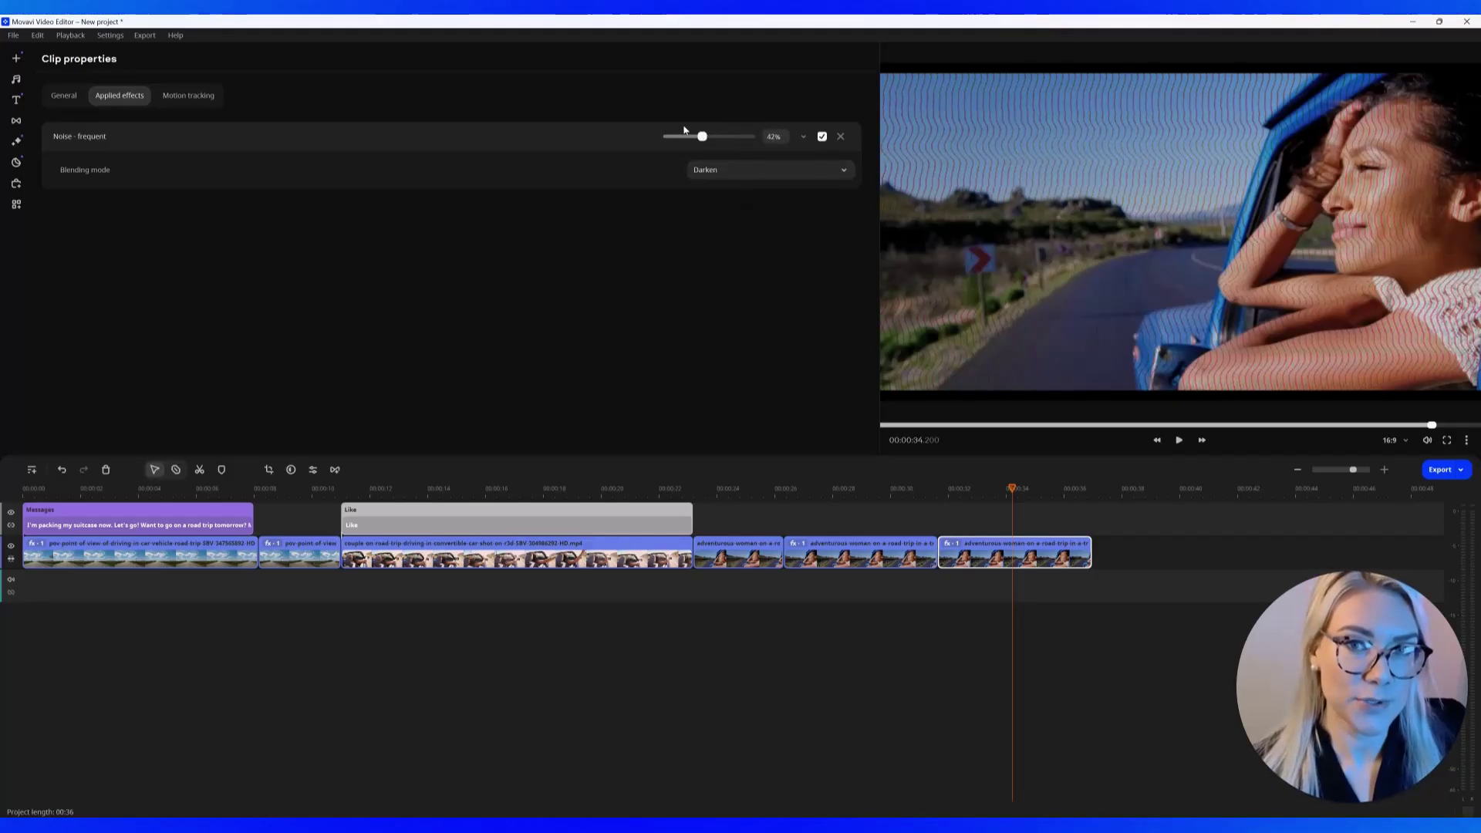
# Try Hard light, lower the noise intensity, settle on Soft light and play from 00:00:32.400.
pyautogui.click(745, 170)
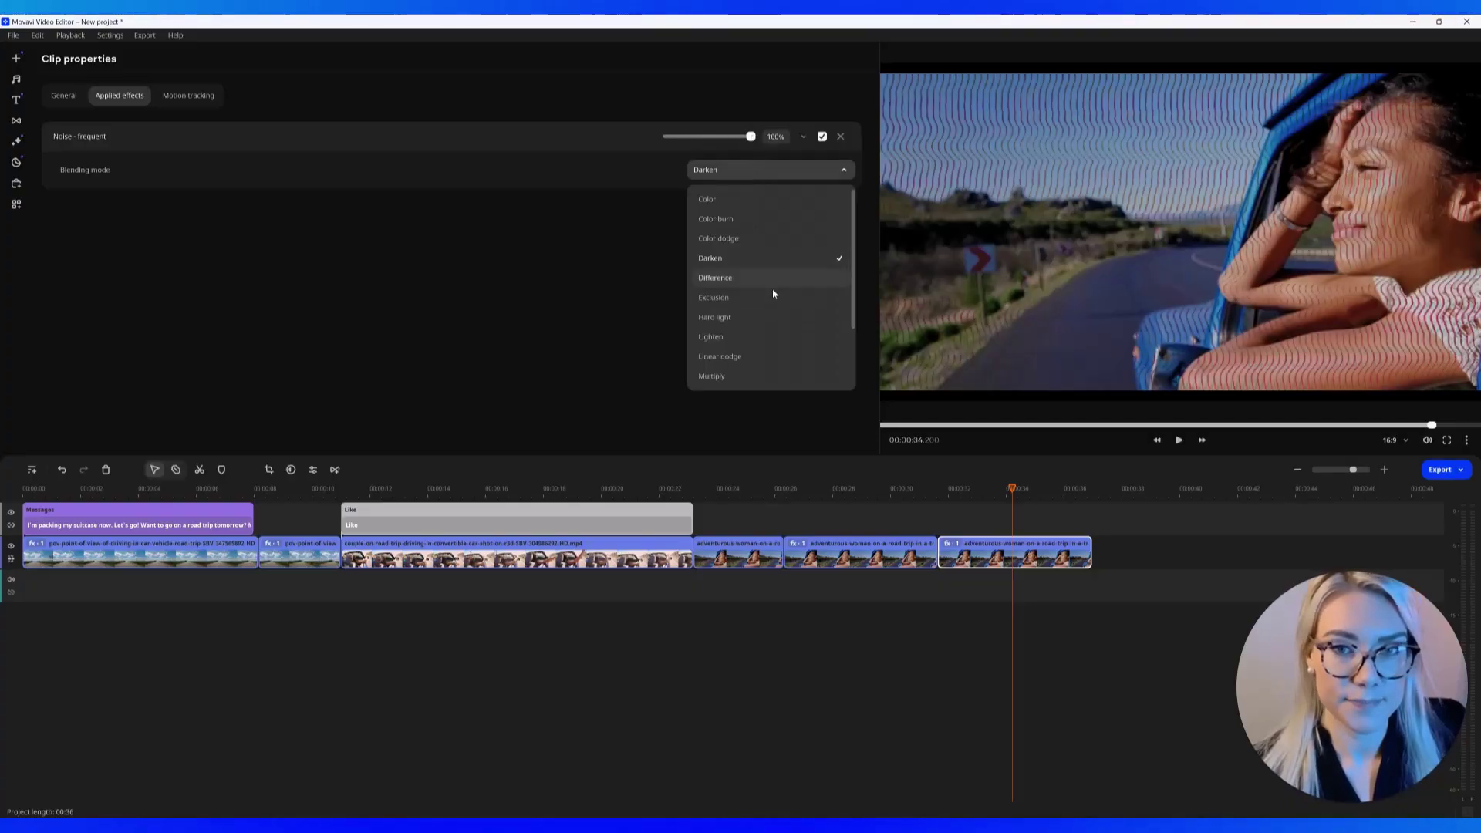
pyautogui.click(774, 291)
pyautogui.moveTo(742, 136); pyautogui.dragTo(697, 137)
pyautogui.click(745, 170)
pyautogui.click(740, 307)
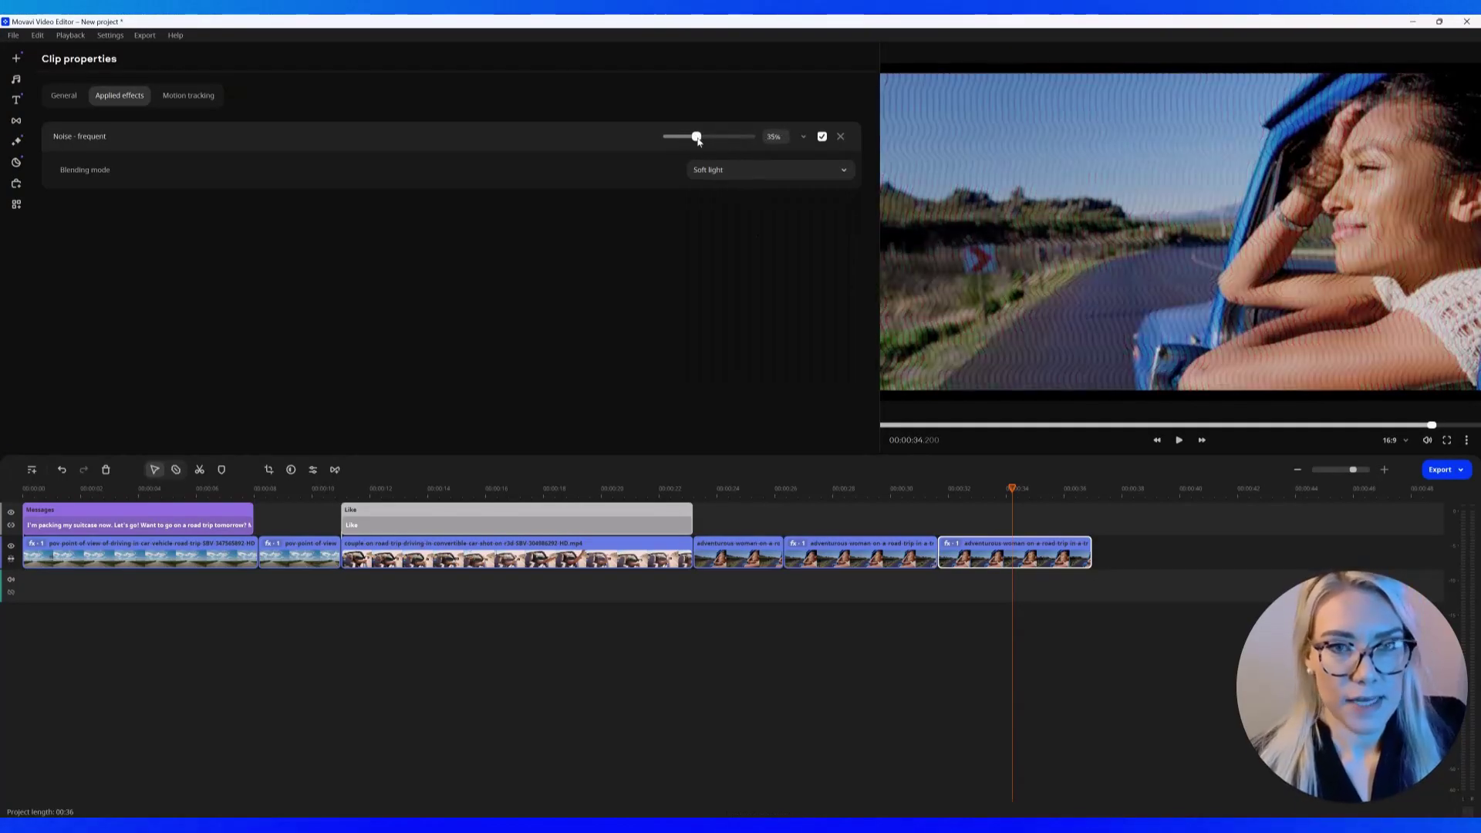
pyautogui.click(963, 488)
pyautogui.click(1179, 444)
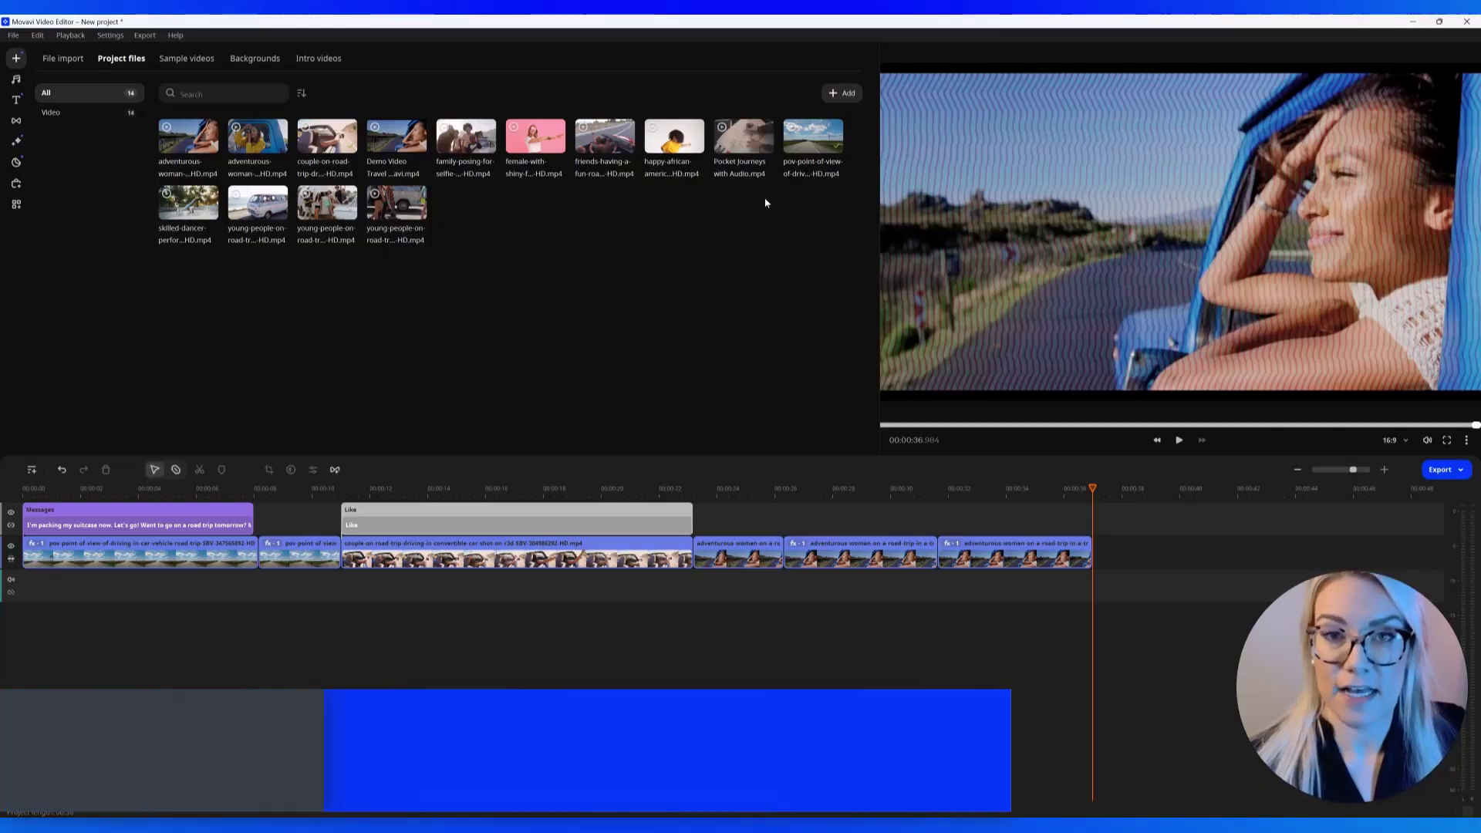
# Append Pocket Journeys with Audio.mp4 to the timeline end, play it, and rewind to about 00:00:37.
pyautogui.moveTo(750, 141)
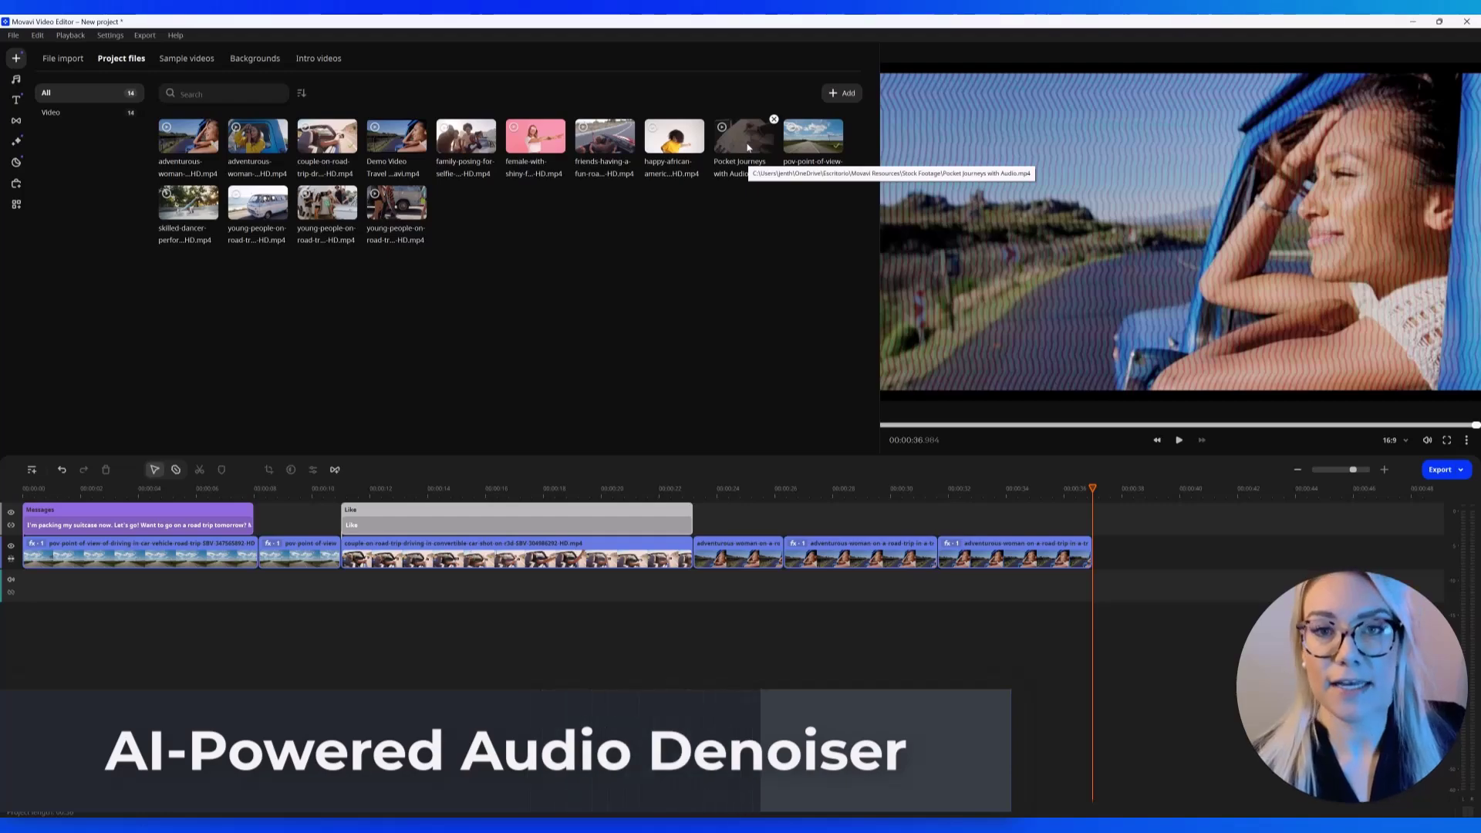
pyautogui.moveTo(747, 146)
pyautogui.mouseDown()
pyautogui.moveTo(926, 370)
pyautogui.moveTo(1103, 553)
pyautogui.mouseUp()
pyautogui.hscroll(3, 1157, 608)
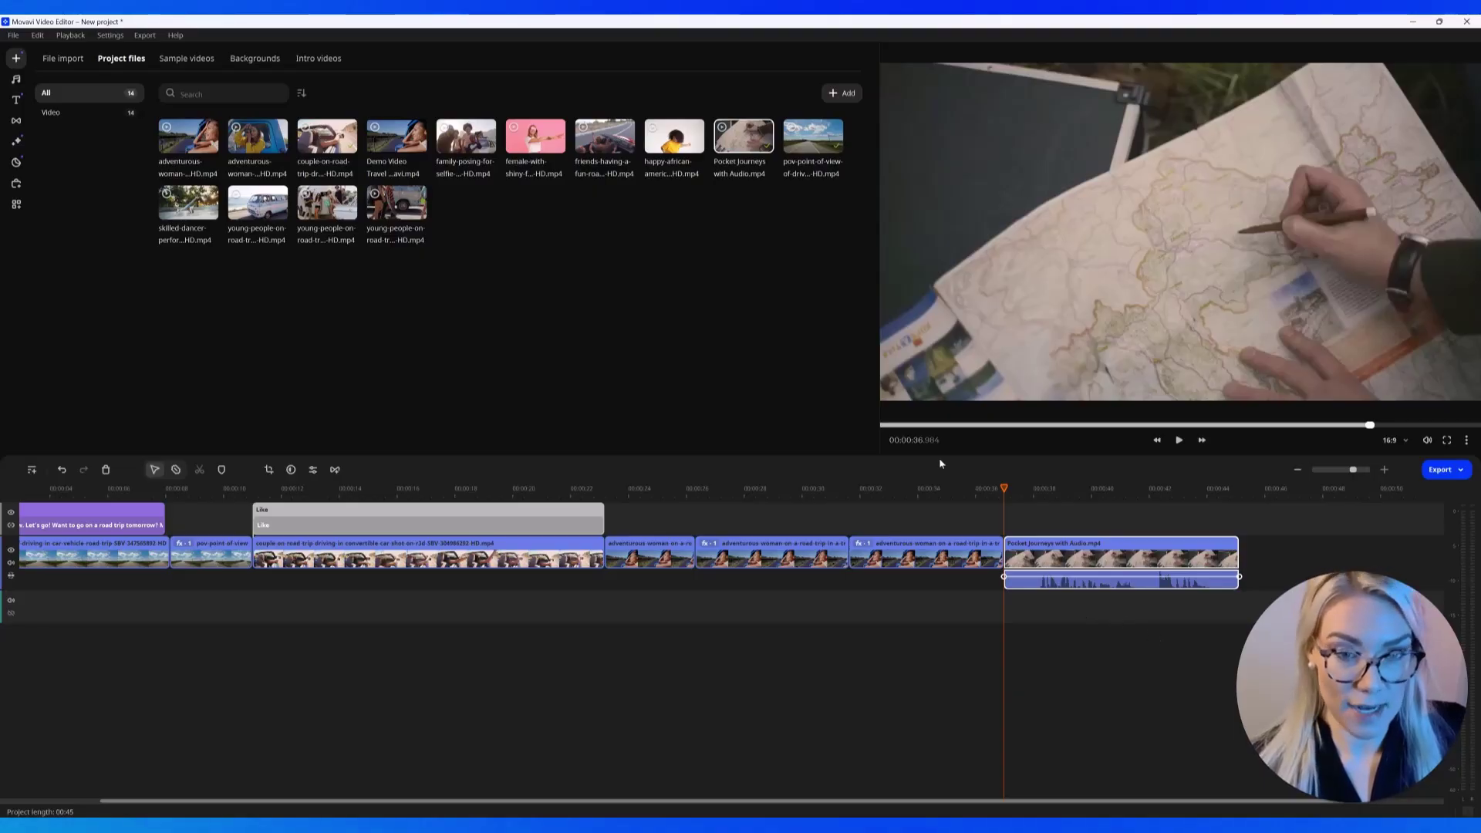
pyautogui.click(1180, 442)
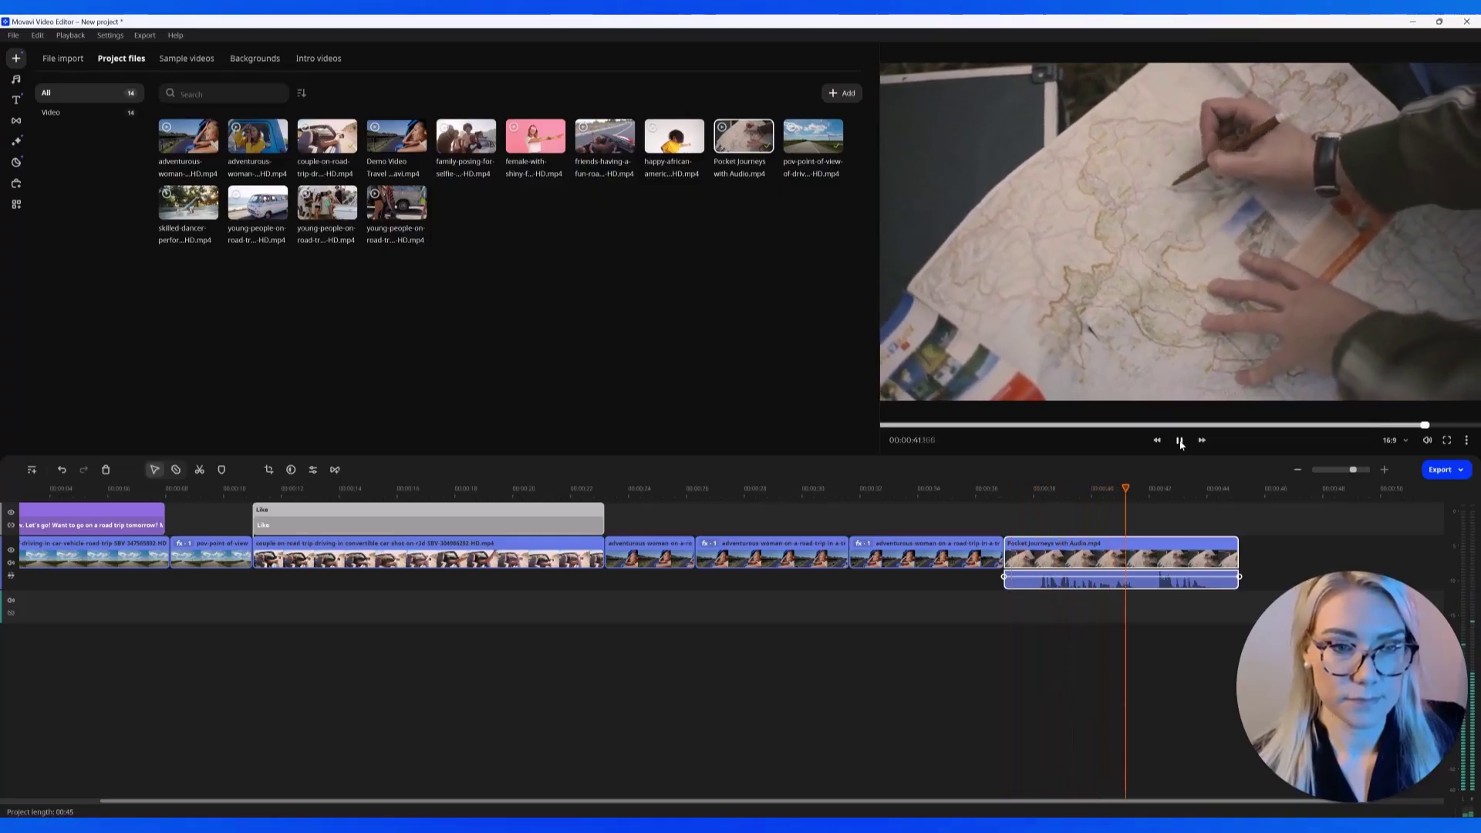
pyautogui.click(1179, 441)
pyautogui.moveTo(1013, 491); pyautogui.dragTo(1029, 498)
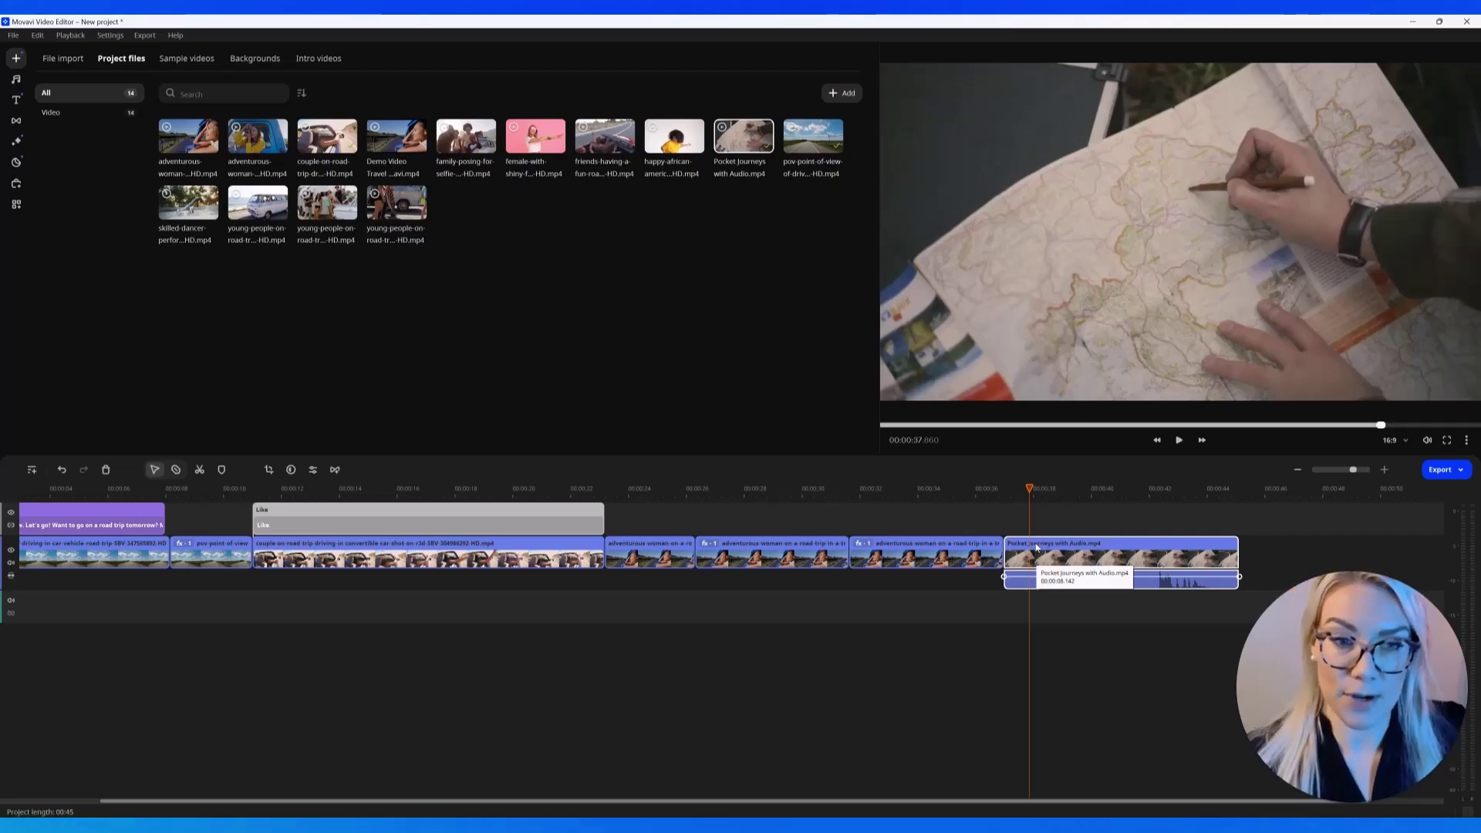
# Run Artificial intelligence noise removal on the Pocket Journeys clip's audio and play it back to check.
pyautogui.doubleClick(1070, 565)
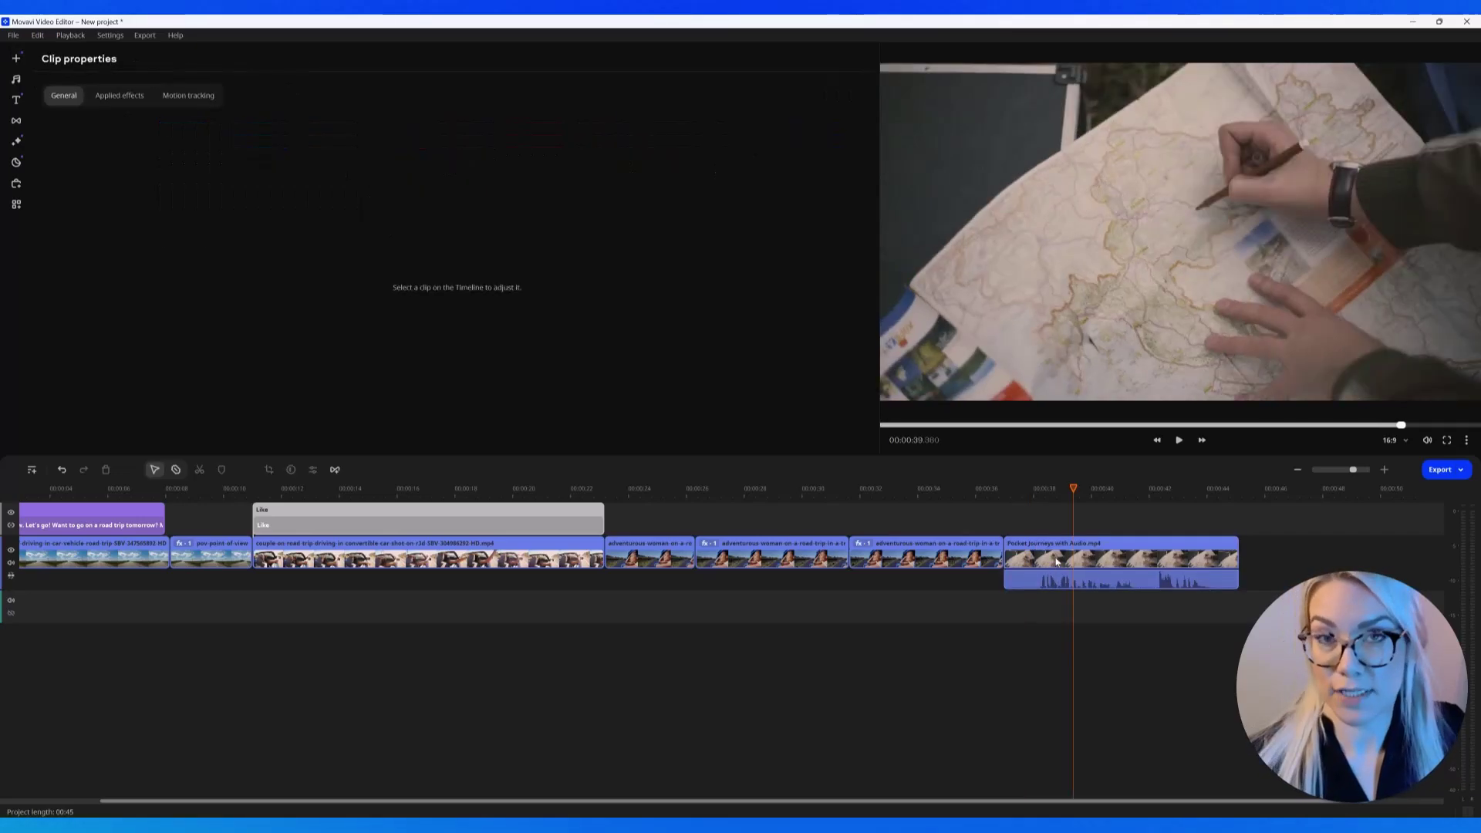
pyautogui.click(1057, 562)
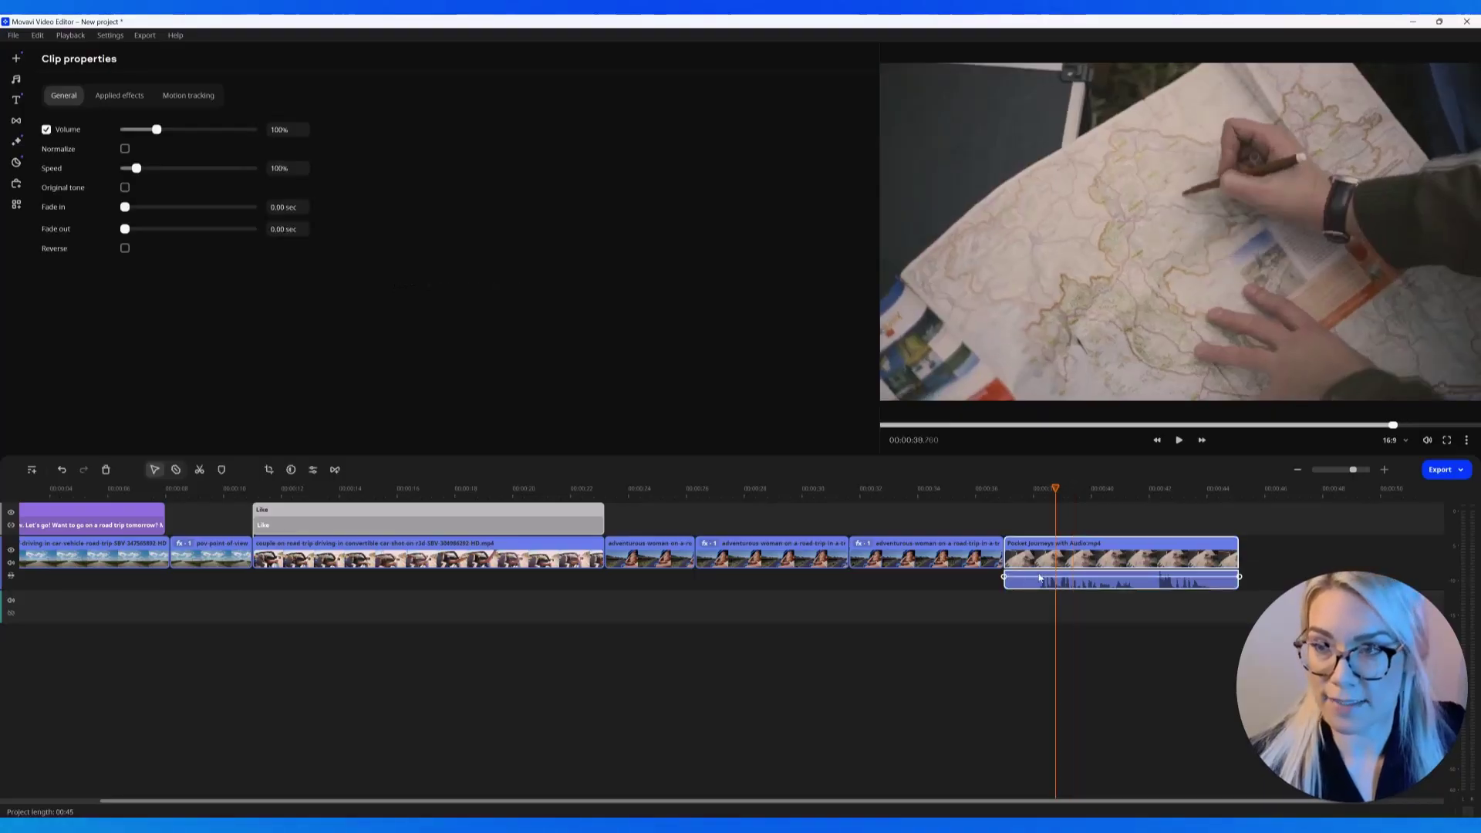
pyautogui.click(16, 205)
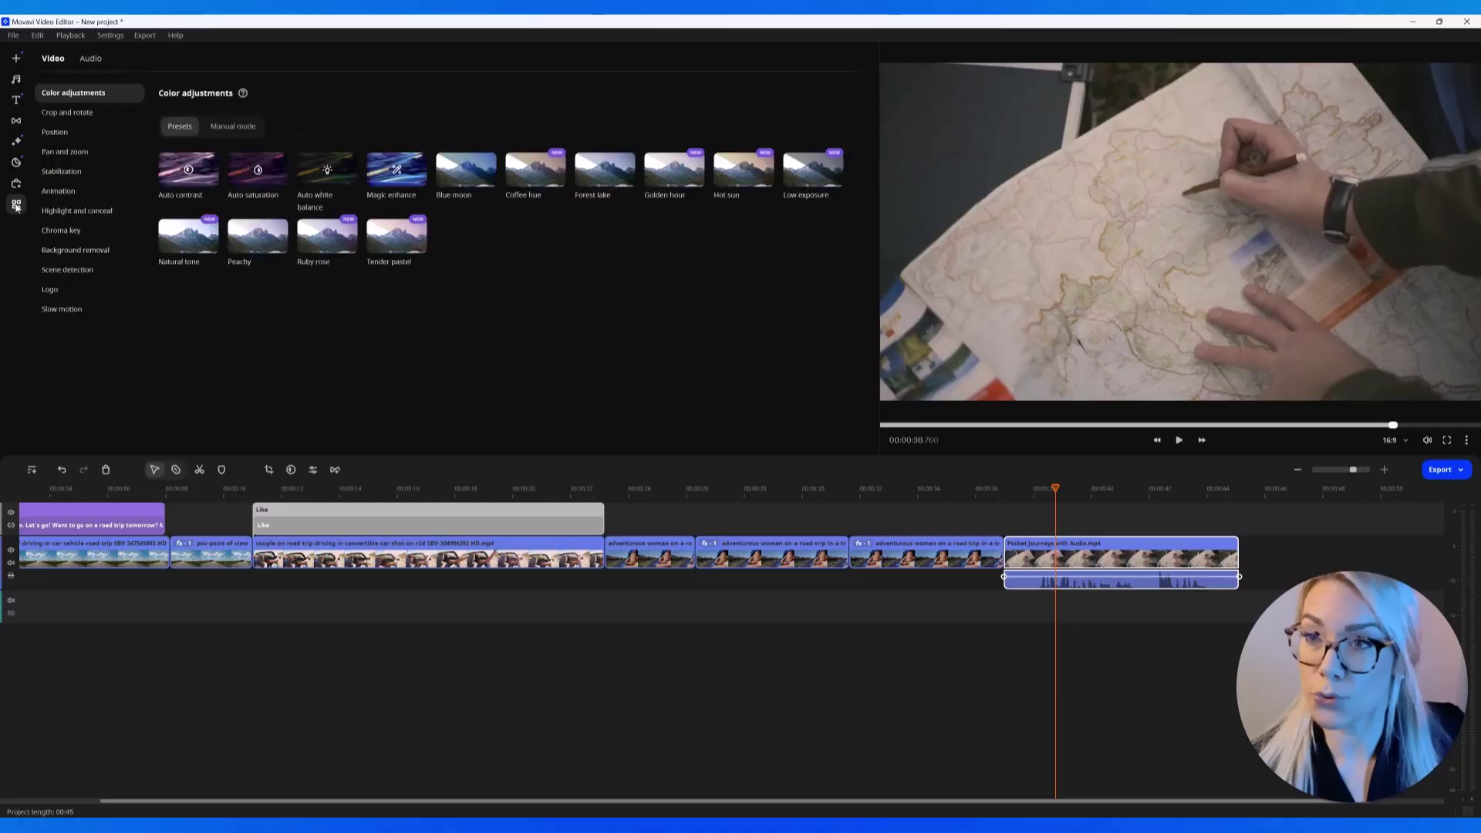
pyautogui.click(91, 59)
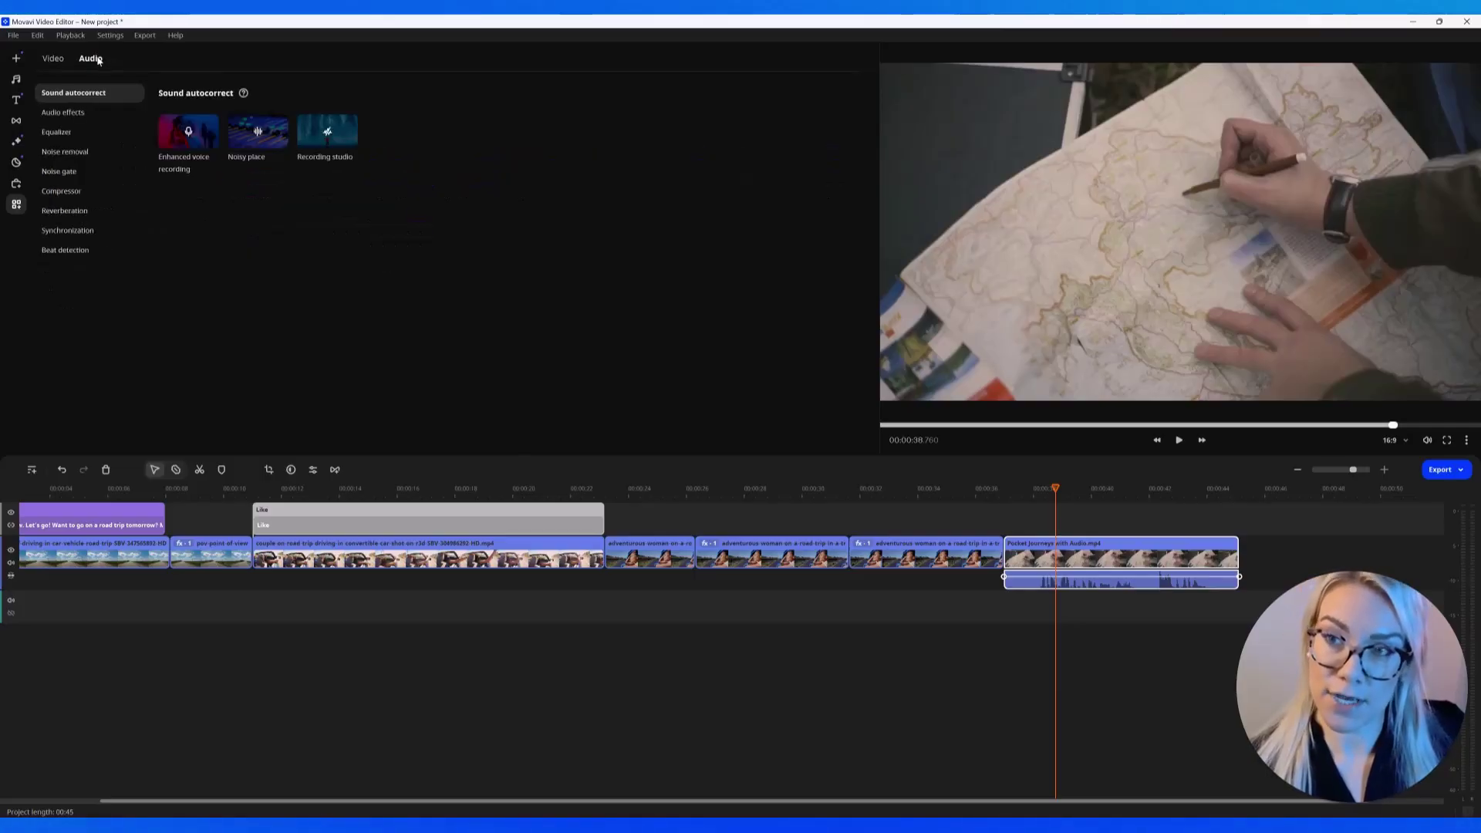
pyautogui.click(66, 153)
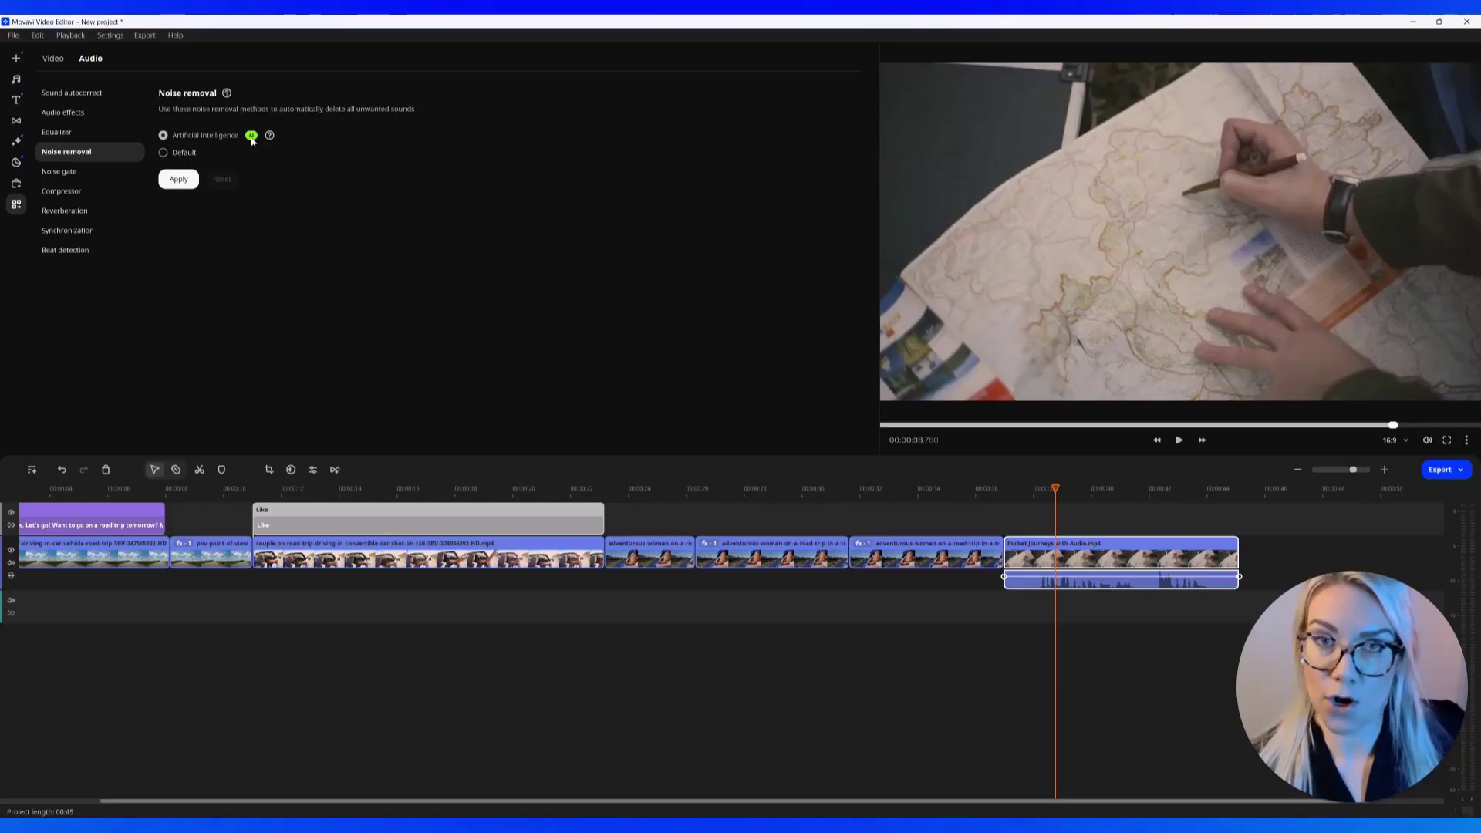
pyautogui.click(179, 181)
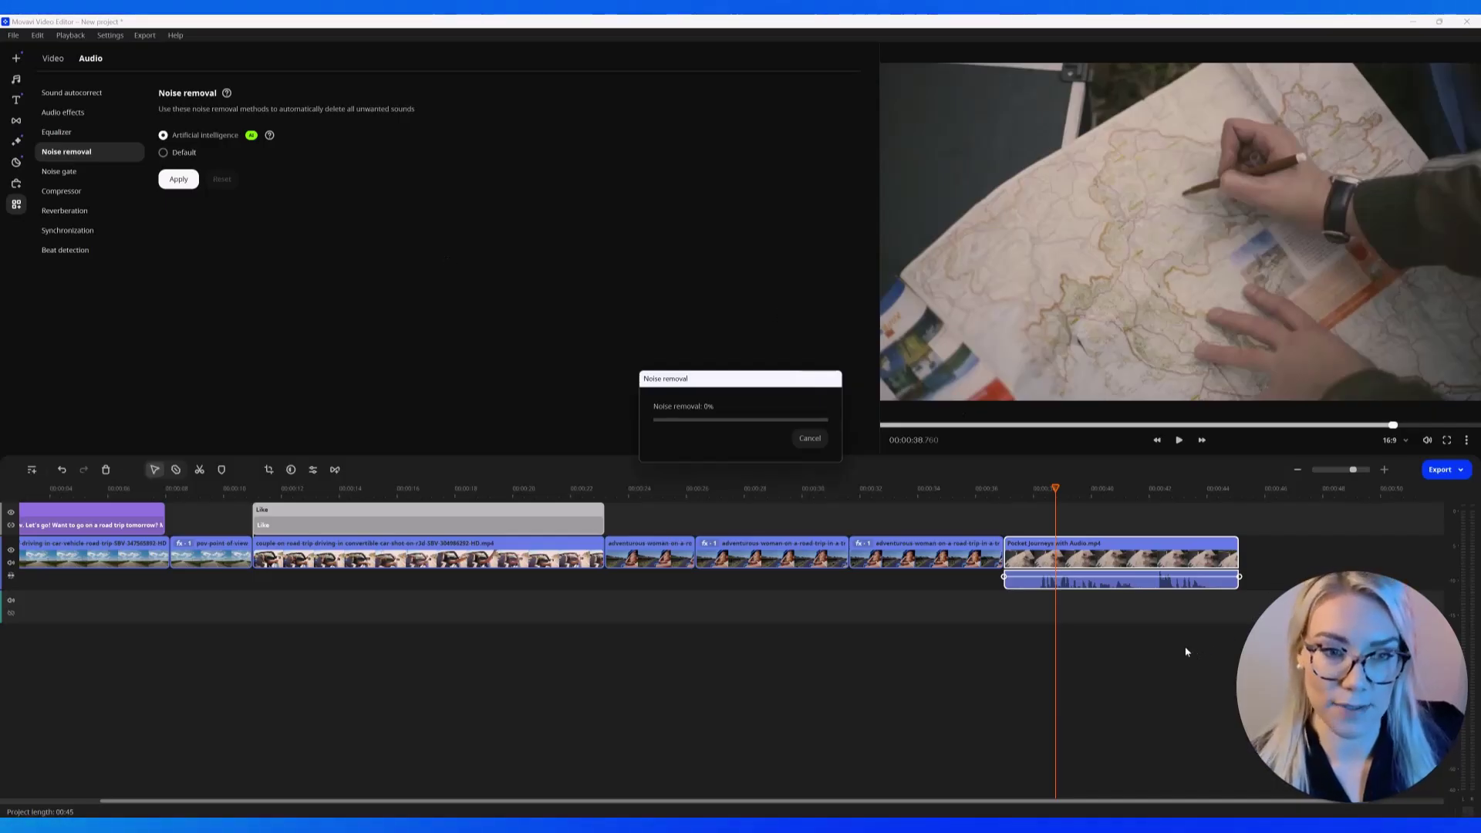
pyautogui.click(1179, 441)
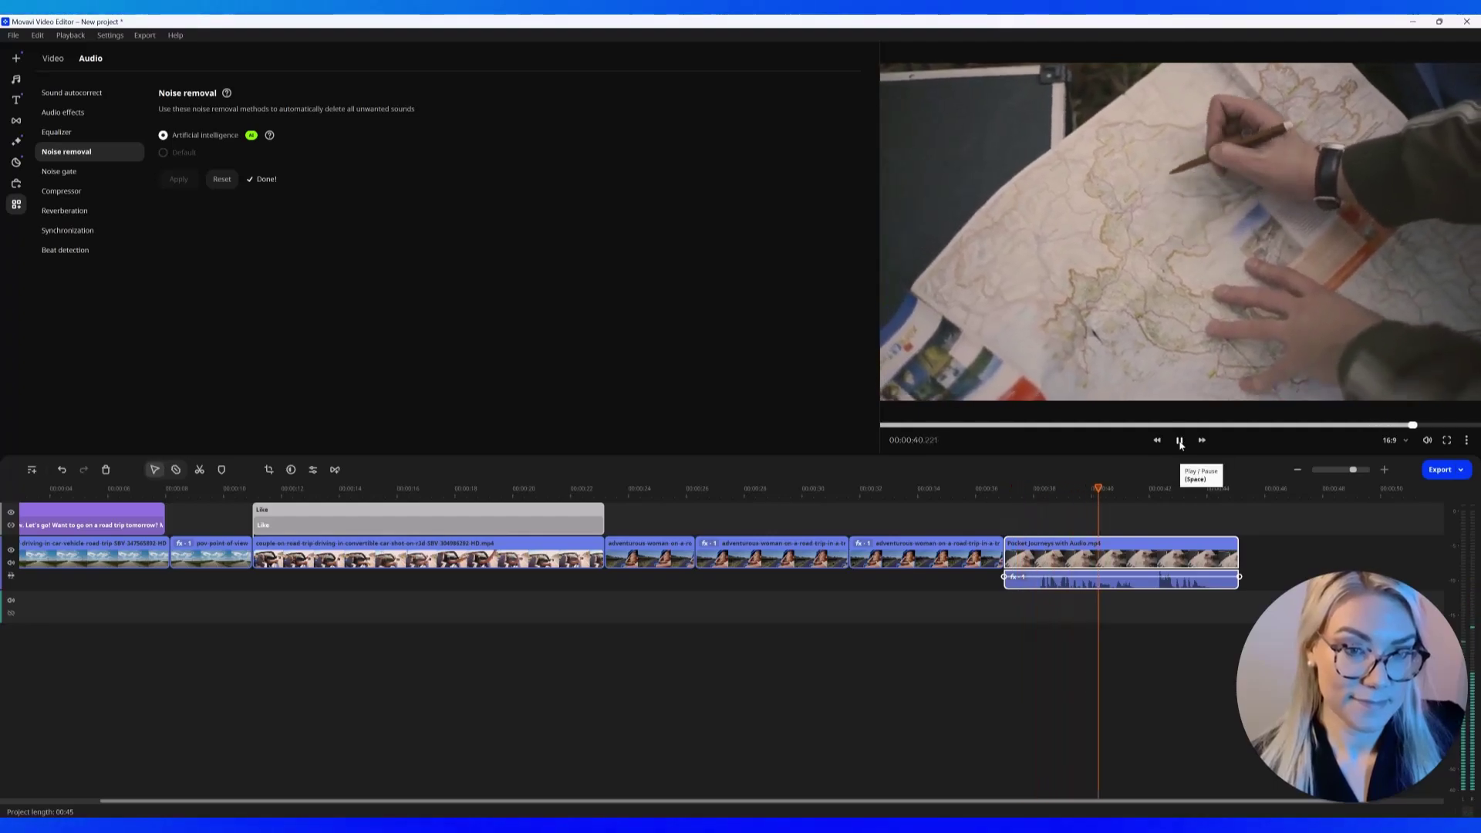
pyautogui.click(1180, 441)
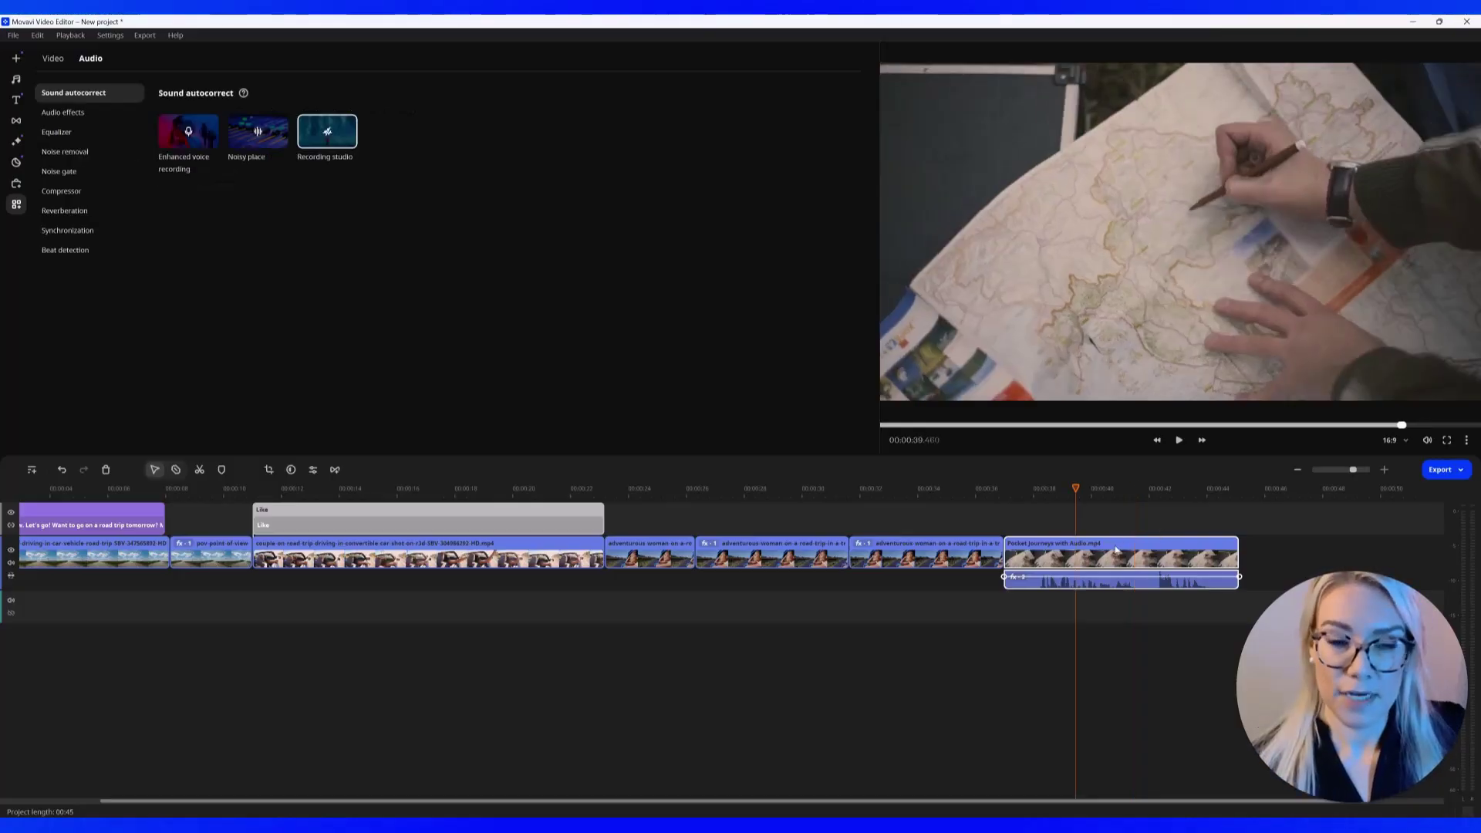
# Preview Coffee hue and Hot sun presets, then apply Hot sun to the selected clip.
pyautogui.click(54, 59)
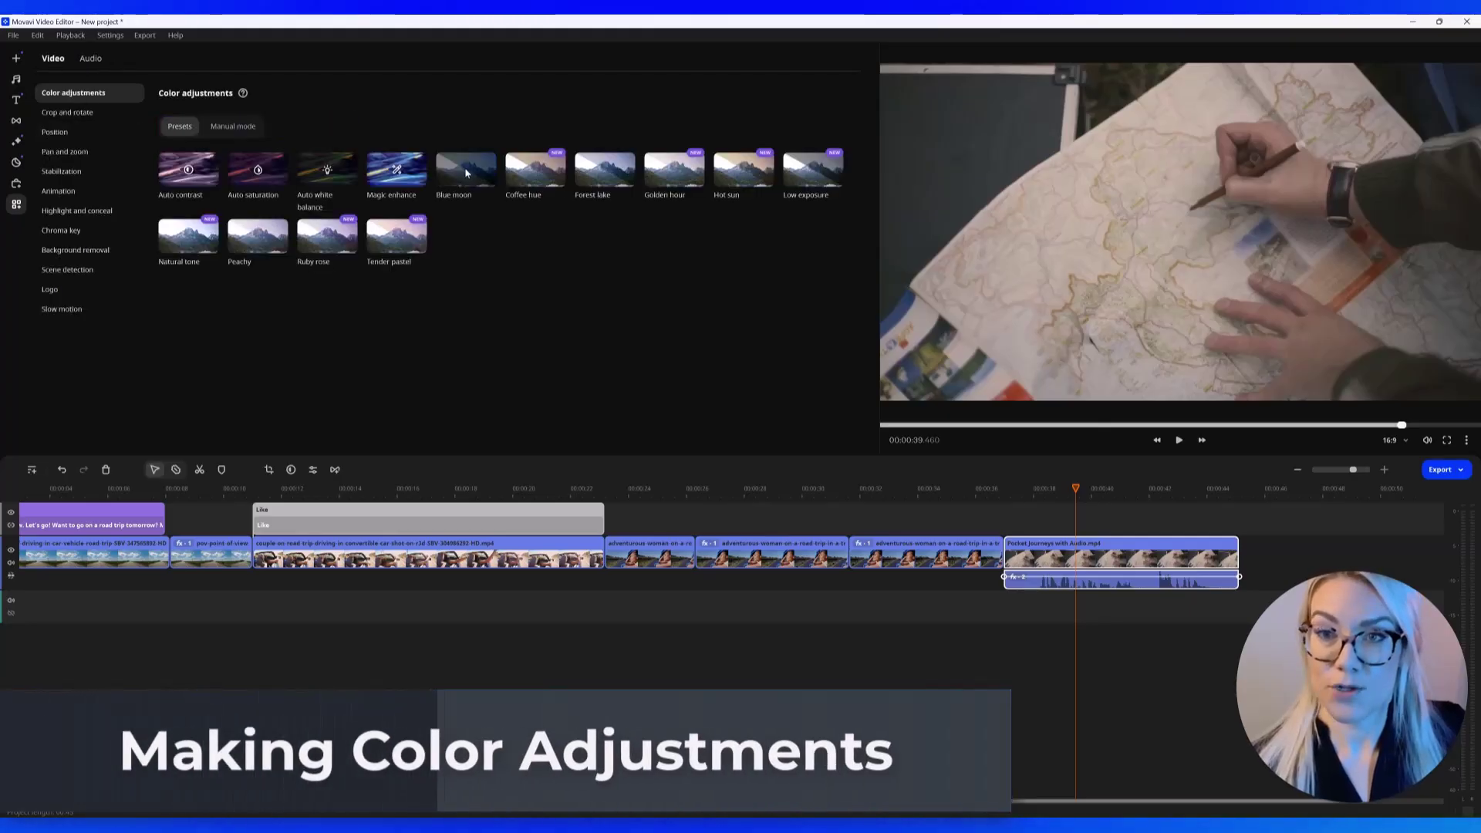
pyautogui.click(543, 182)
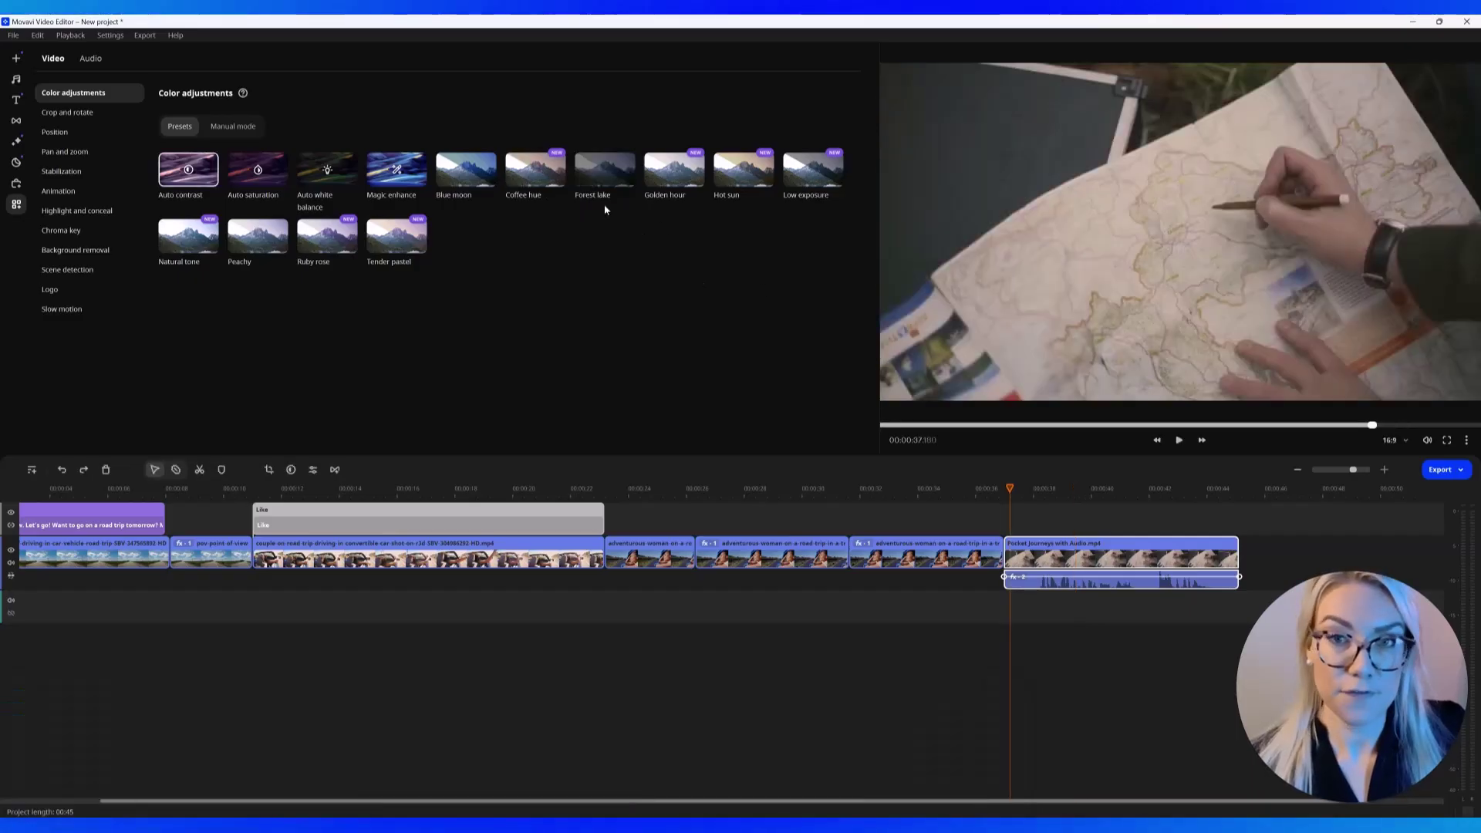
pyautogui.click(739, 176)
pyautogui.rightClick(752, 182)
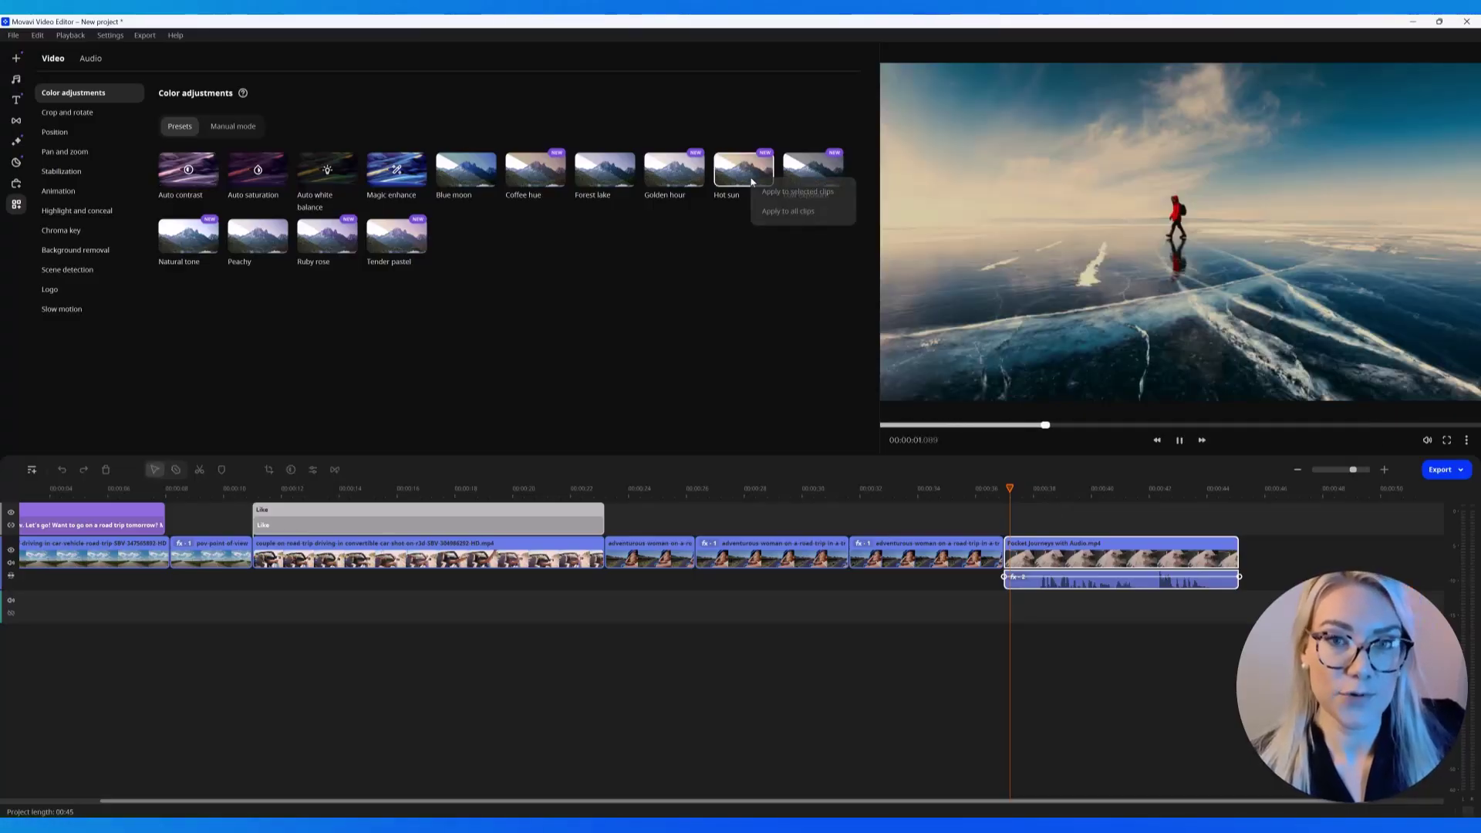
pyautogui.click(795, 191)
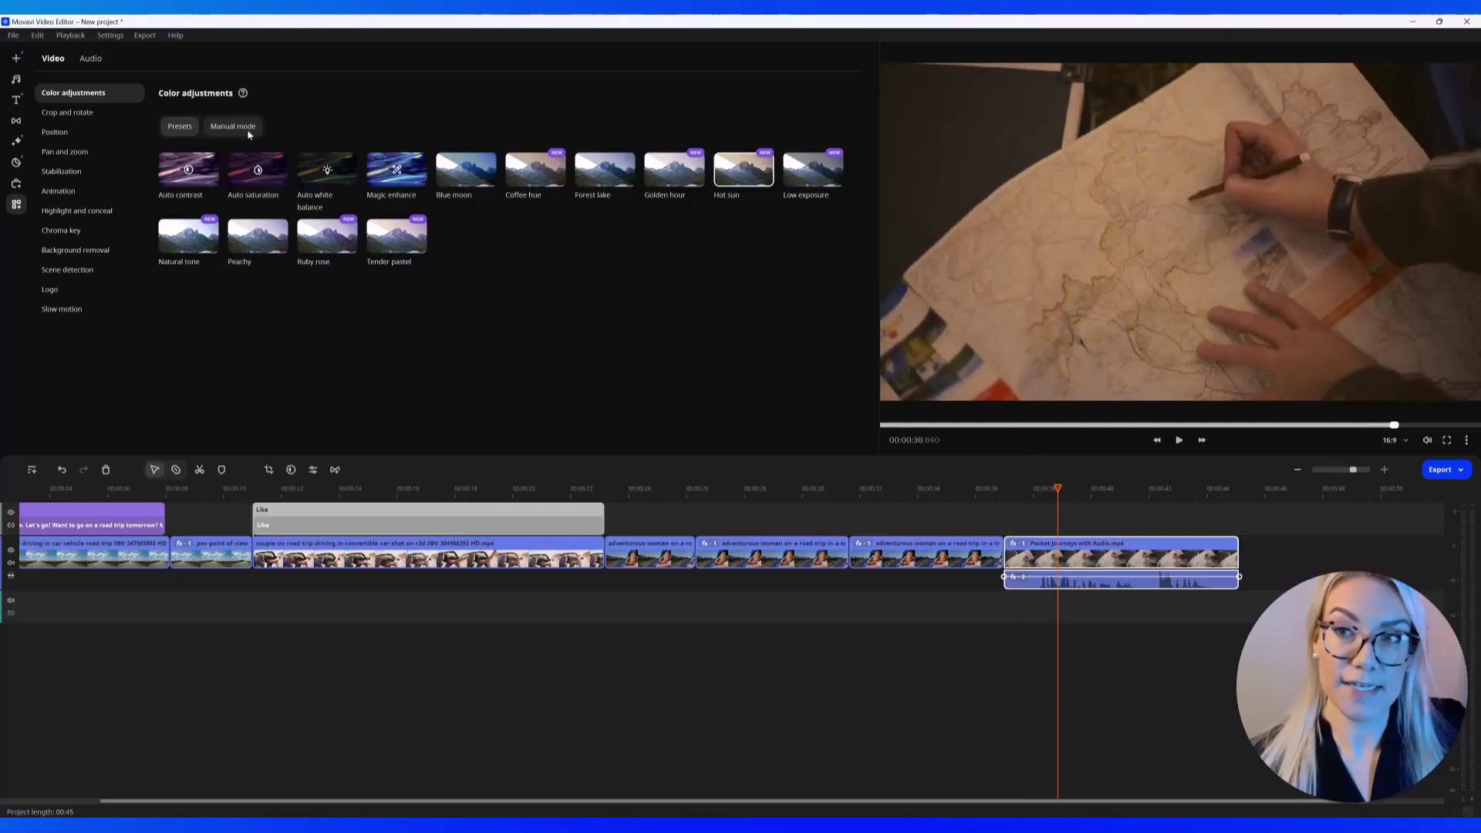
# In Manual mode, raise Brightness and strongly lower Saturation.
pyautogui.click(247, 131)
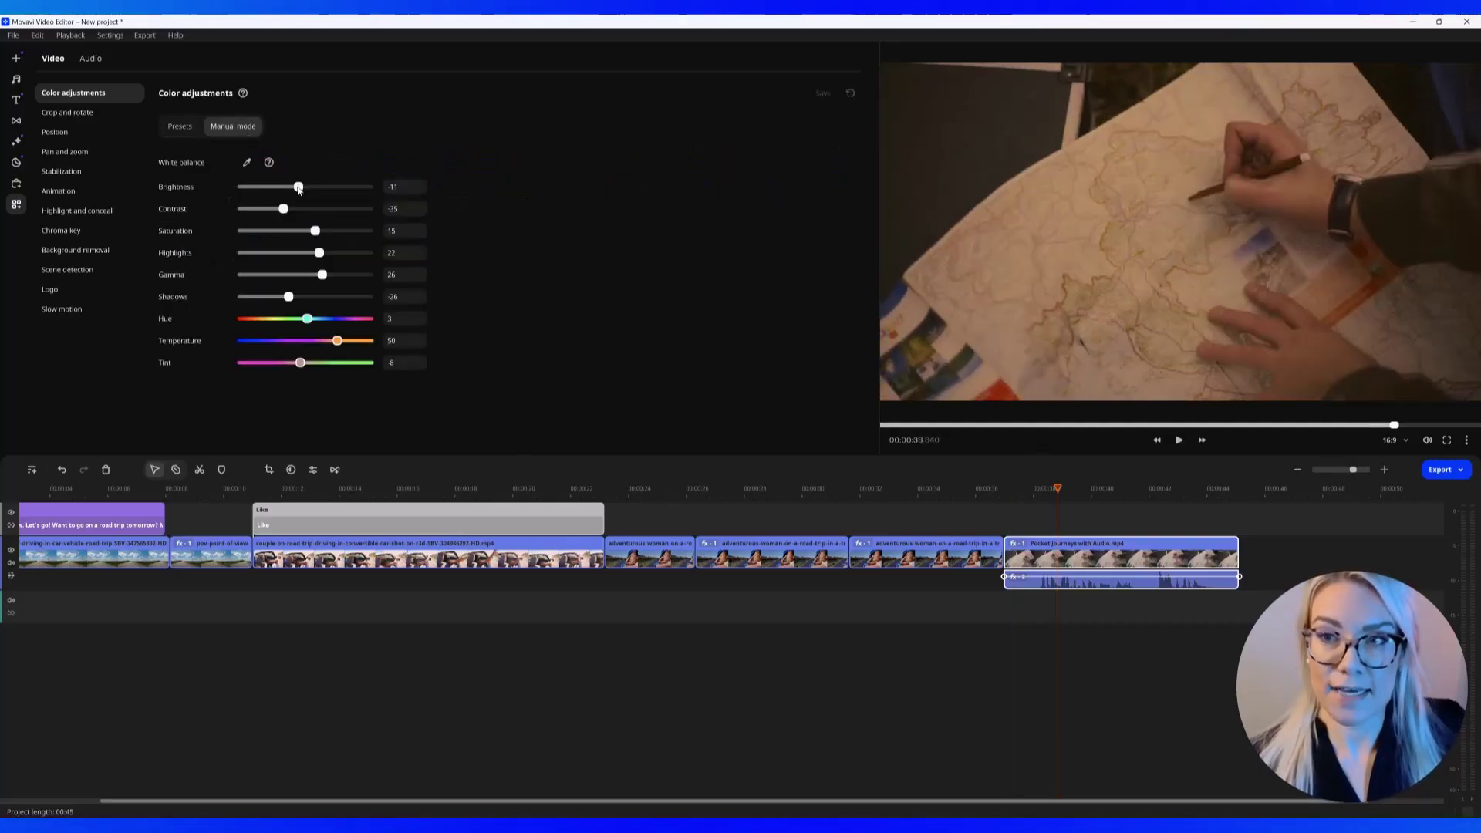
pyautogui.moveTo(307, 189)
pyautogui.mouseDown()
pyautogui.moveTo(320, 194)
pyautogui.moveTo(307, 210)
pyautogui.mouseUp()
pyautogui.moveTo(315, 230)
pyautogui.mouseDown()
pyautogui.moveTo(252, 233)
pyautogui.moveTo(334, 233)
pyautogui.moveTo(305, 242)
pyautogui.mouseUp()
# Add the Social networks 3 title over the Pocket Journeys clip.
pyautogui.click(22, 100)
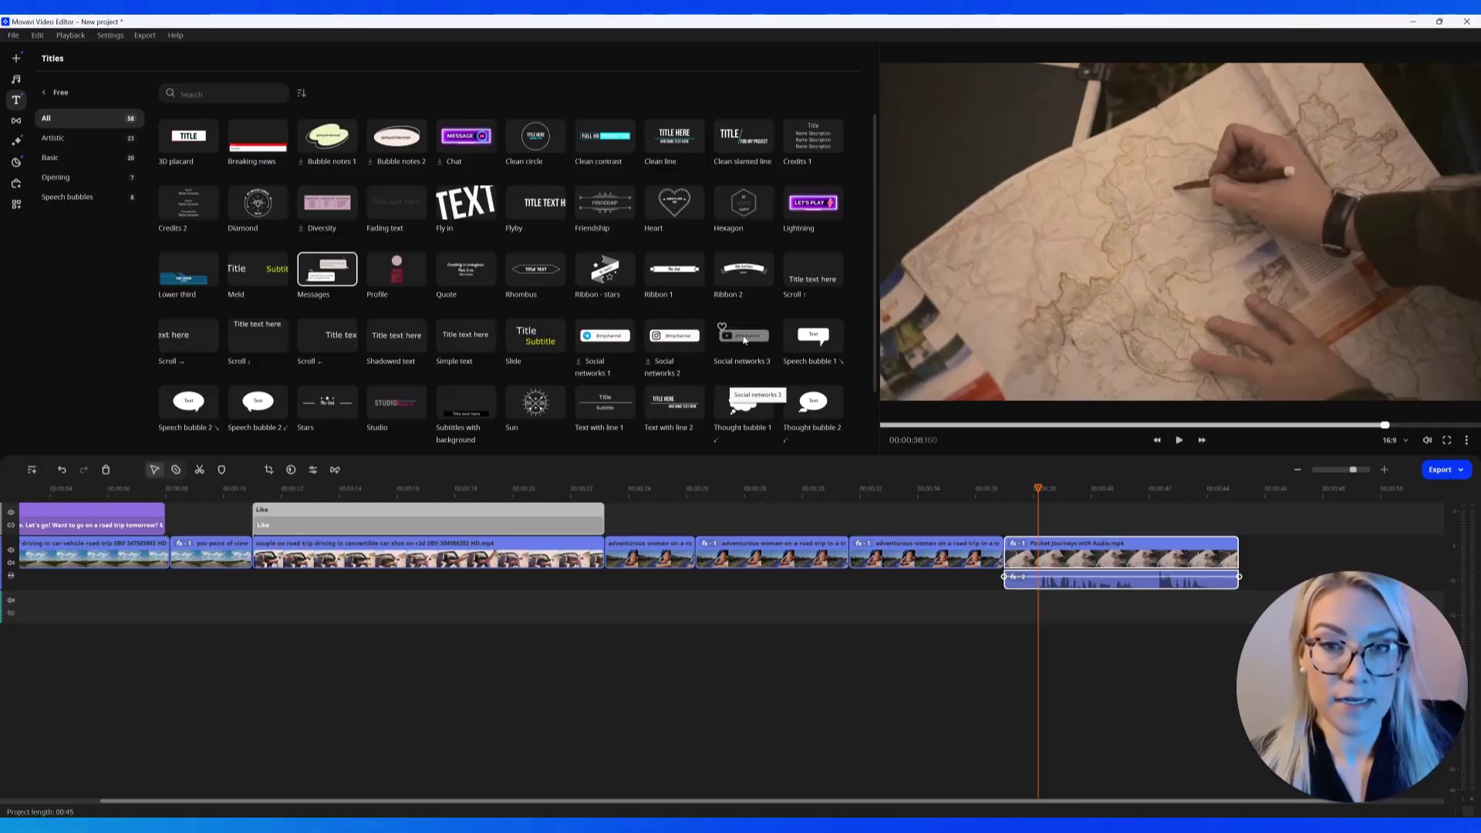
pyautogui.moveTo(744, 339); pyautogui.dragTo(1042, 513)
pyautogui.press('space')
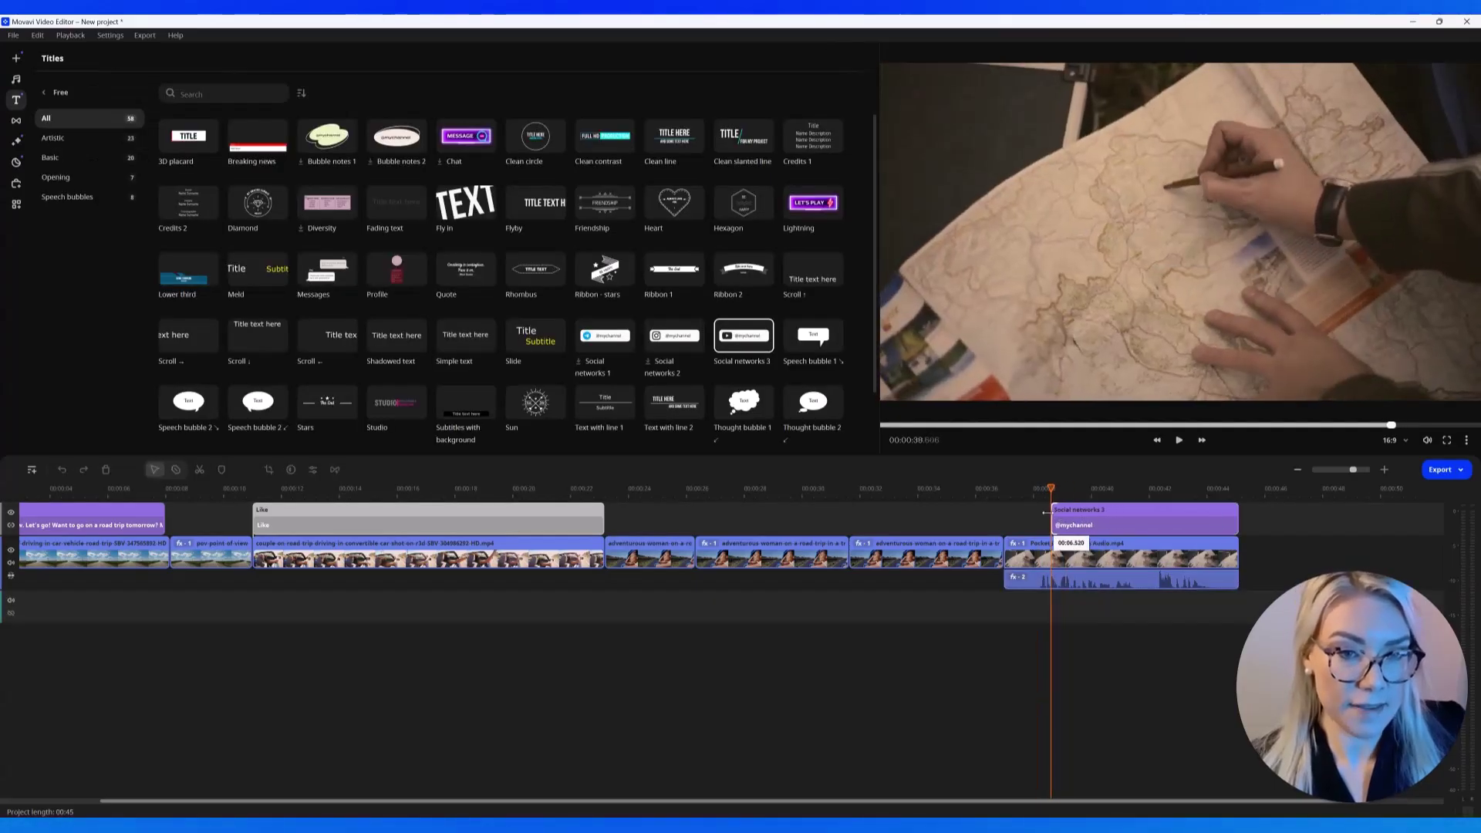
pyautogui.press('space')
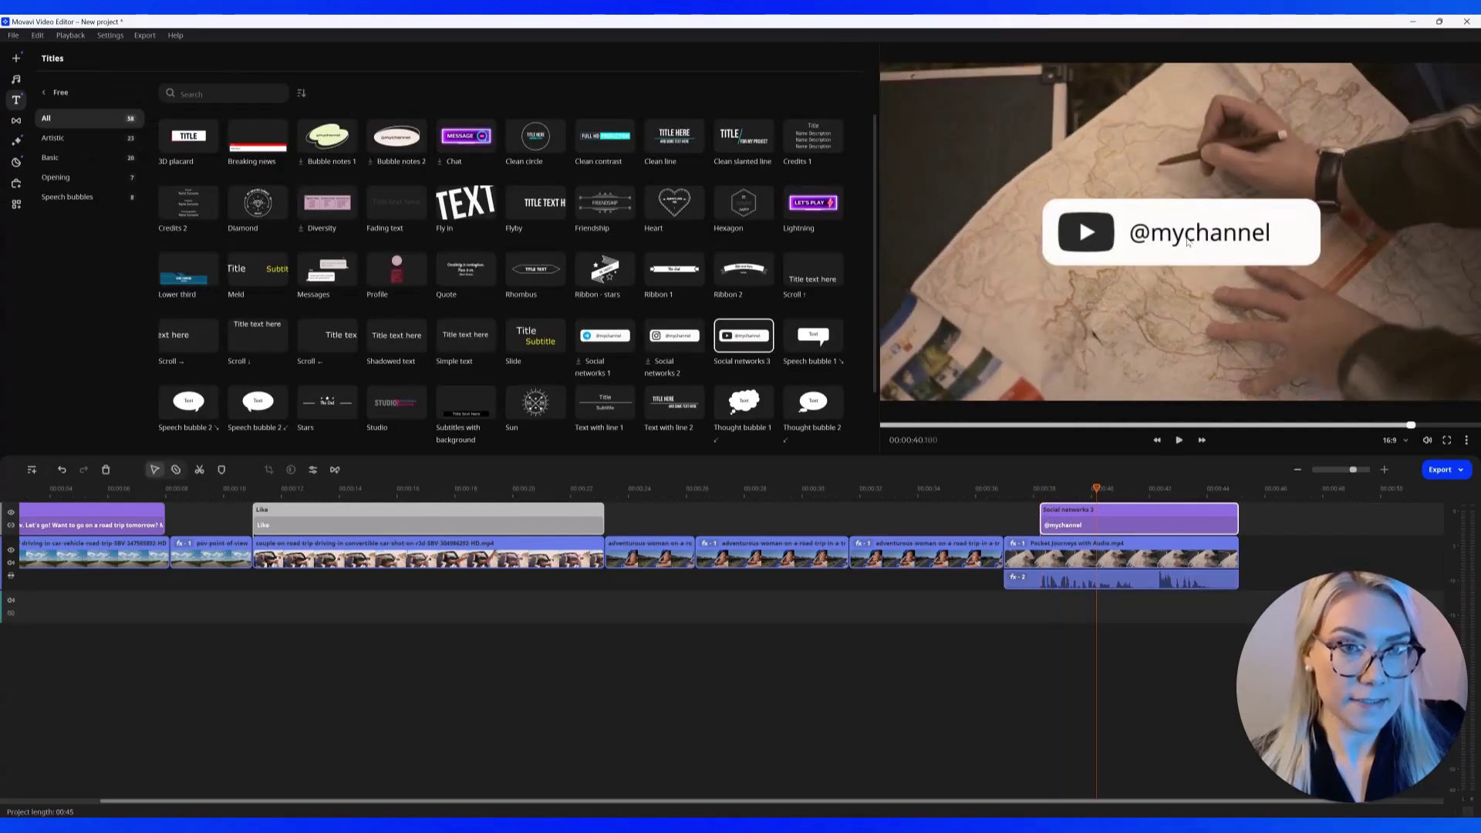
# Replace mychannel with the channel handle and make the title text bold at size 50.
pyautogui.click(1192, 249)
pyautogui.doubleClick(1187, 237)
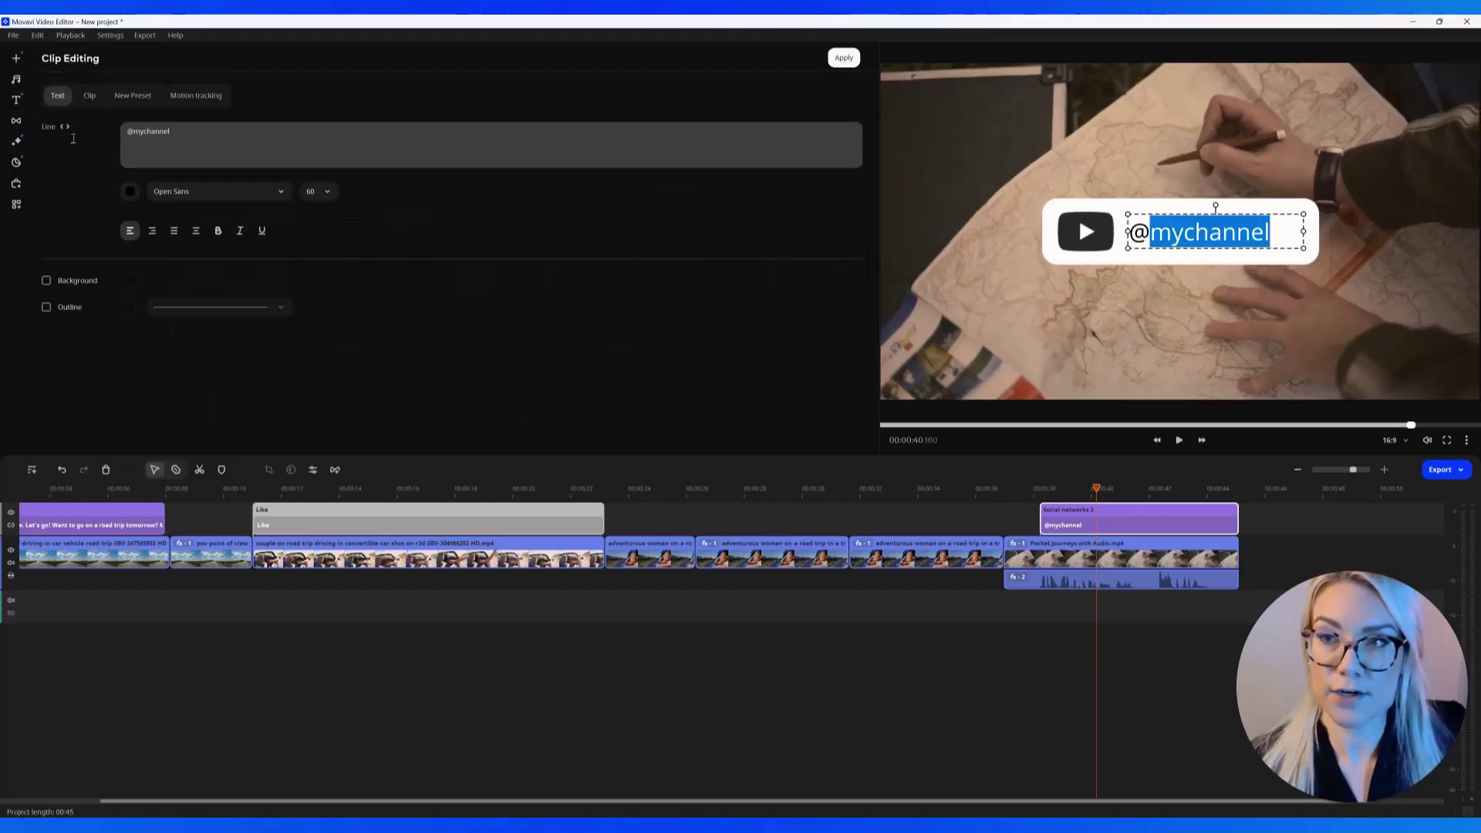
pyautogui.write('Pocke')
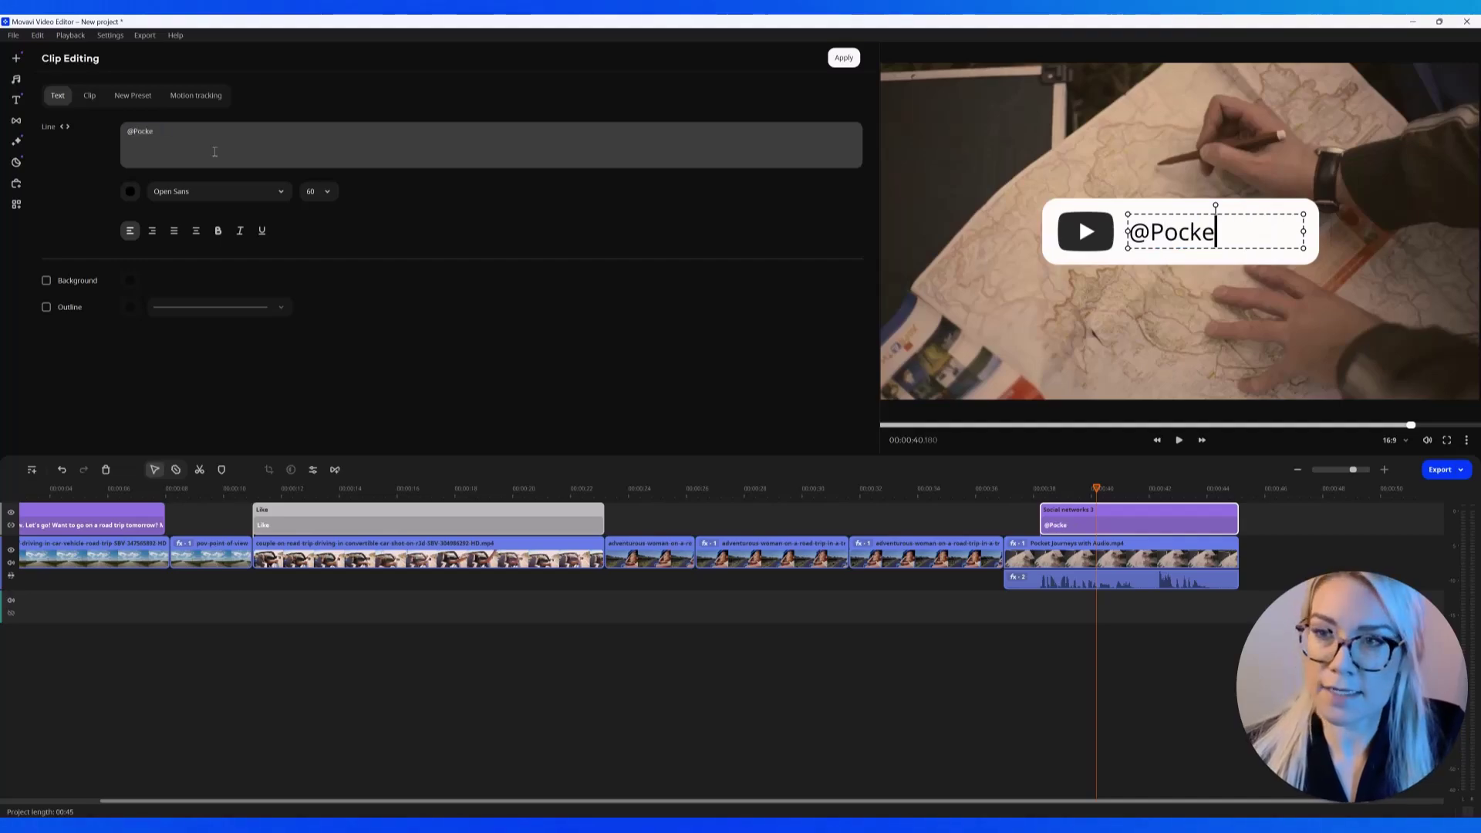
pyautogui.write('tJourneys')
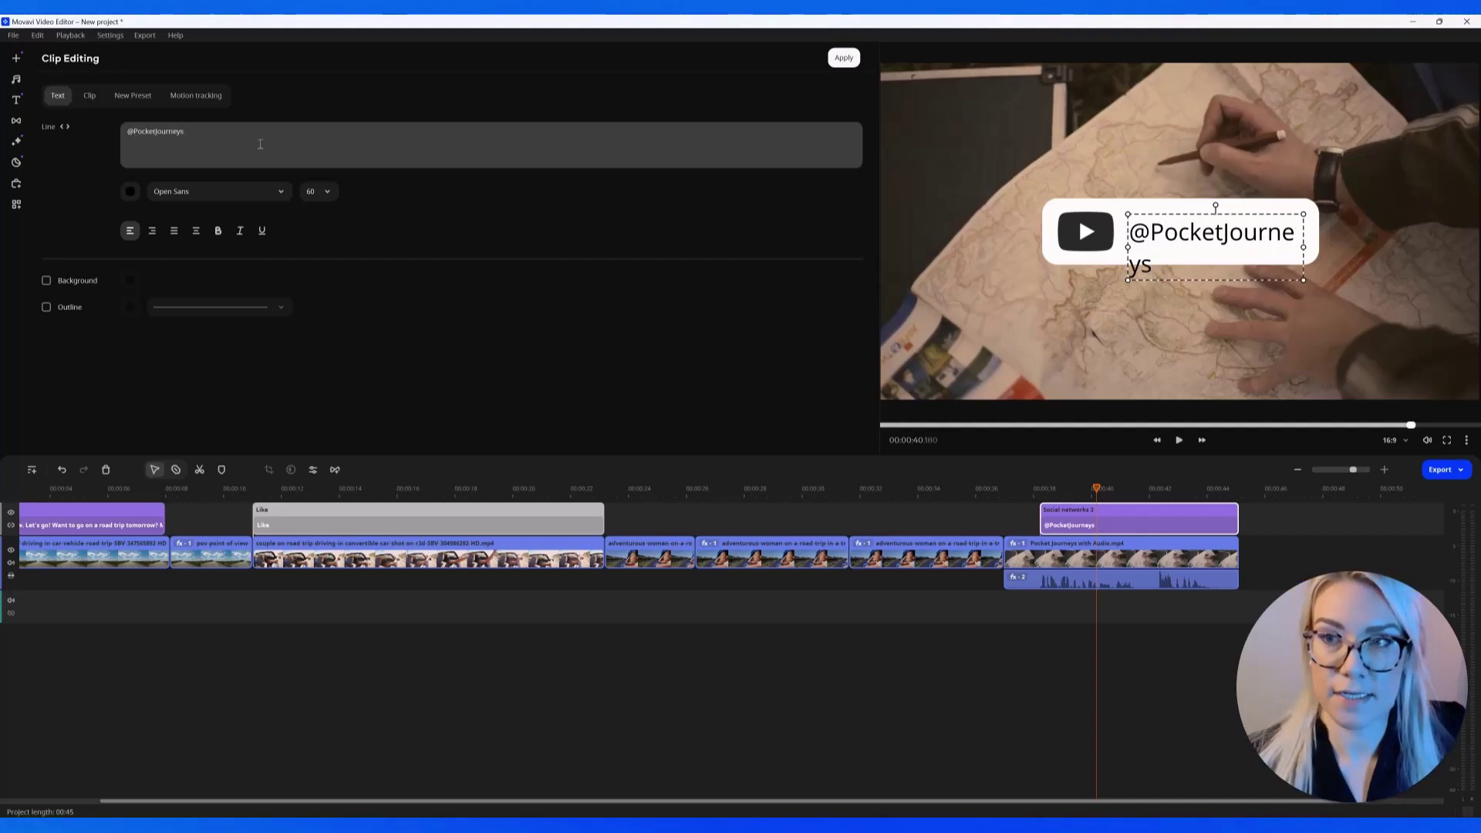
pyautogui.moveTo(207, 147); pyautogui.dragTo(72, 137)
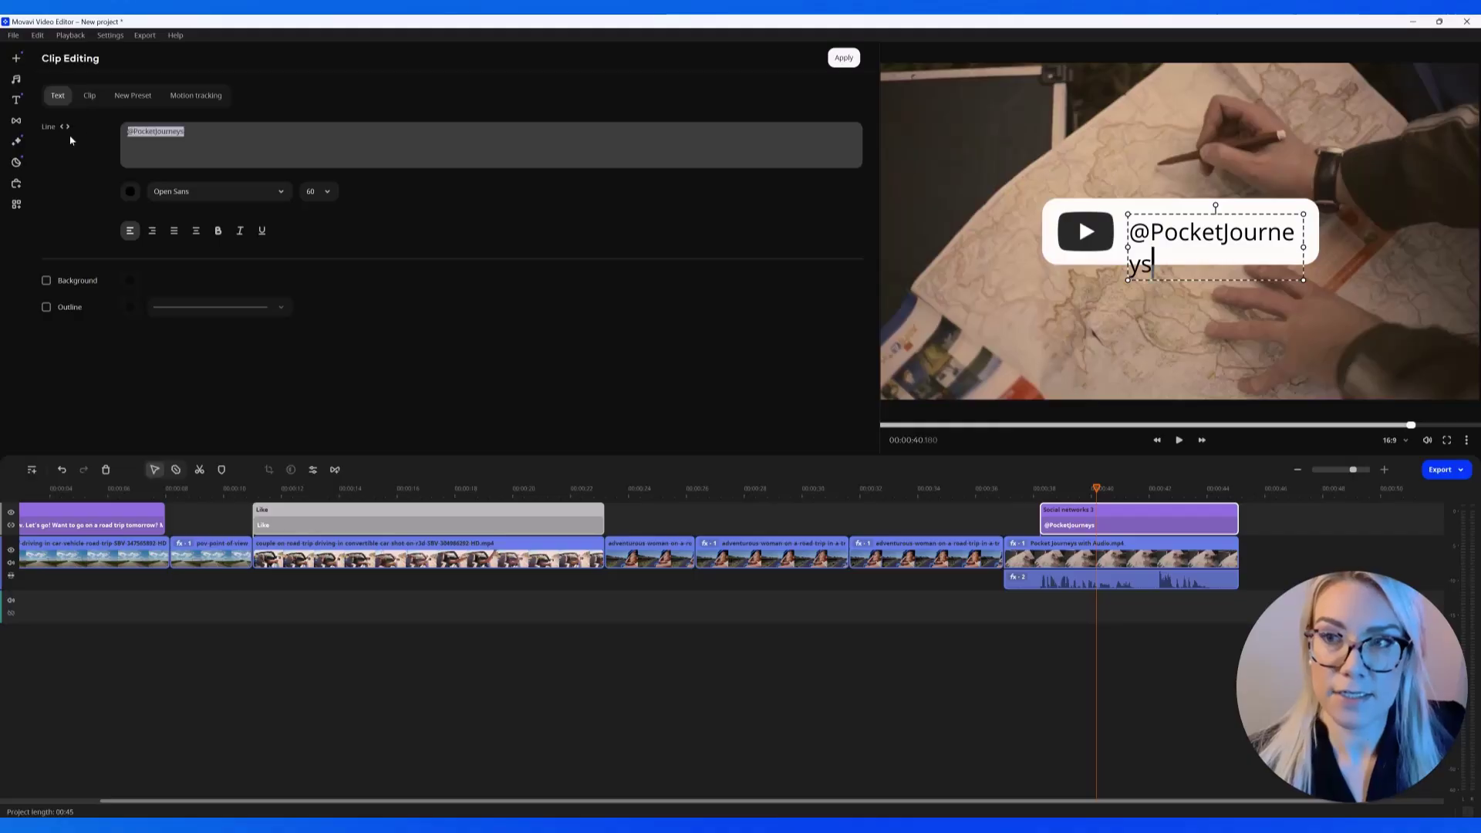
pyautogui.click(330, 192)
pyautogui.click(330, 384)
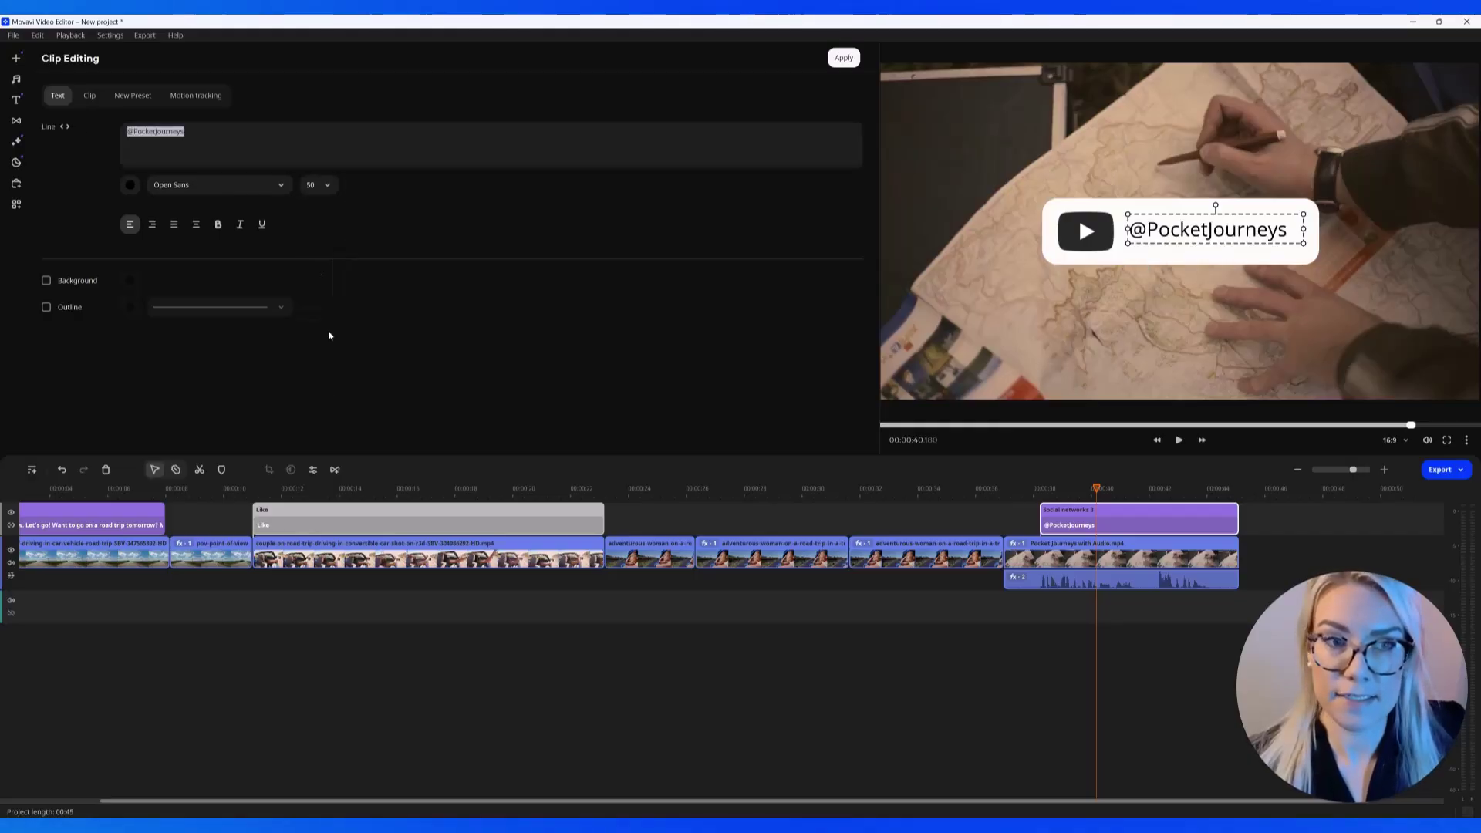
pyautogui.click(218, 224)
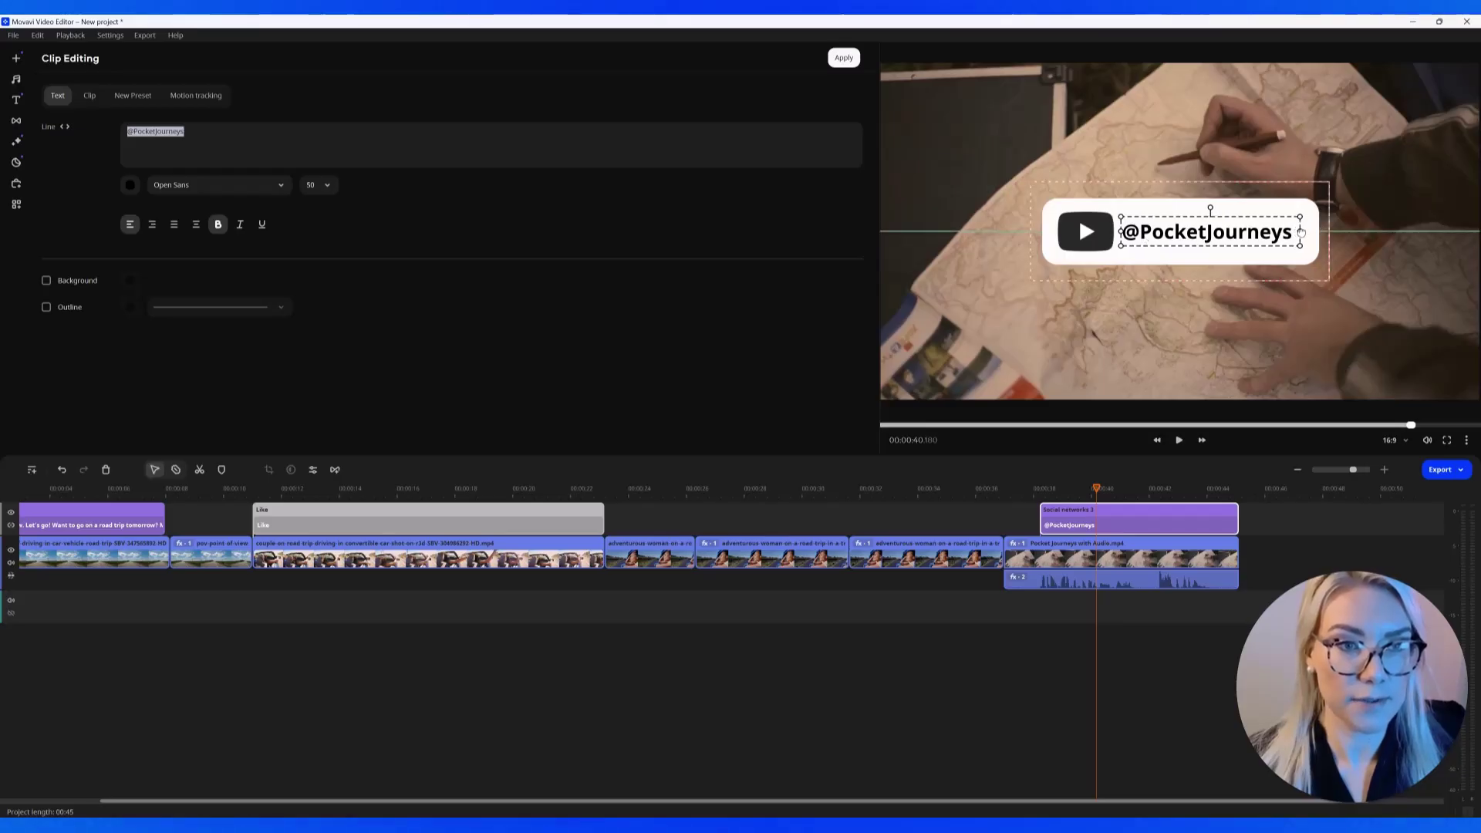
# Play back the title preview, then return to the start and move to 3.2 seconds.
pyautogui.click(1179, 440)
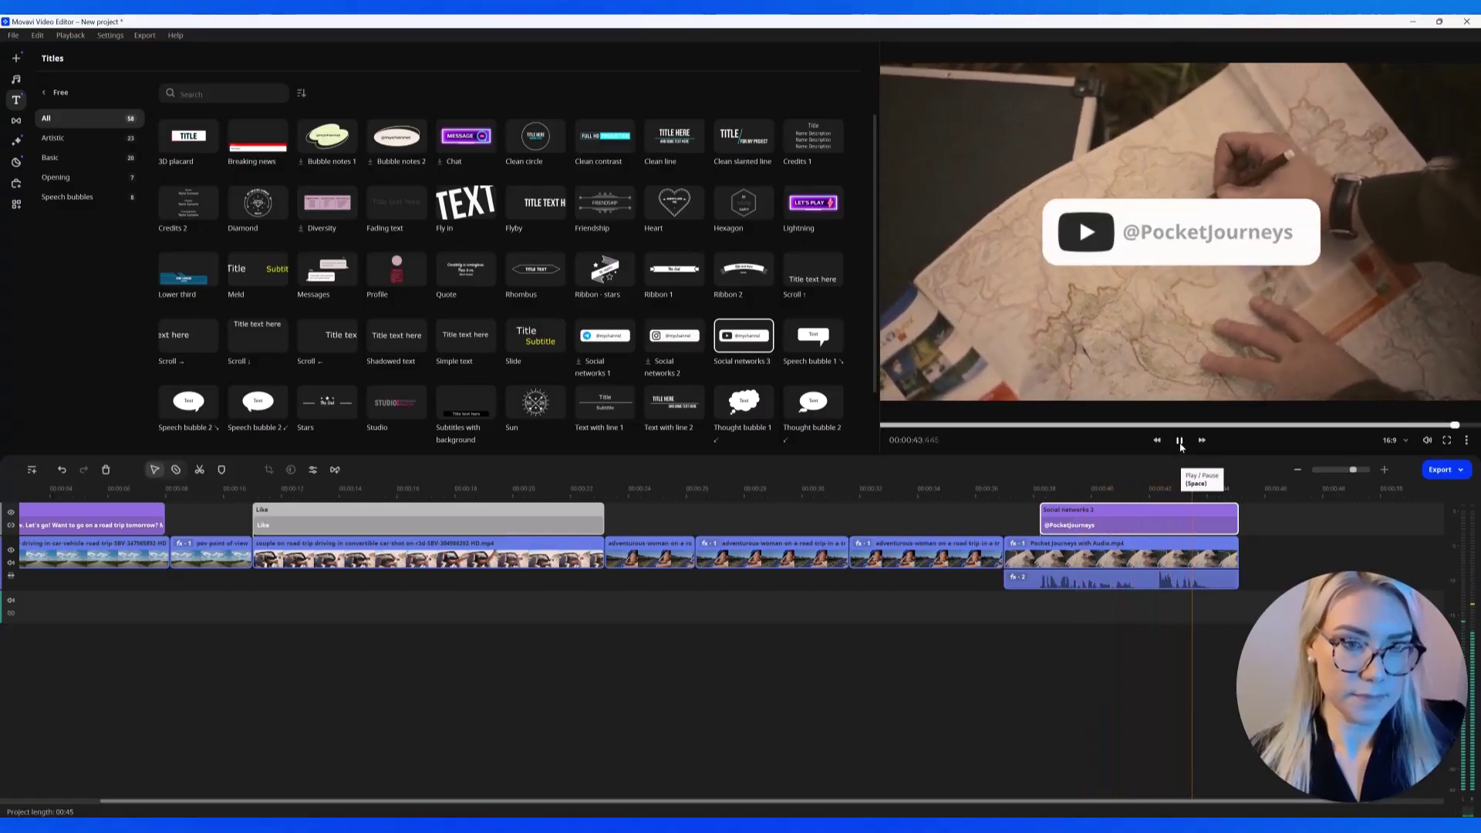
pyautogui.click(1179, 440)
pyautogui.press('Home')
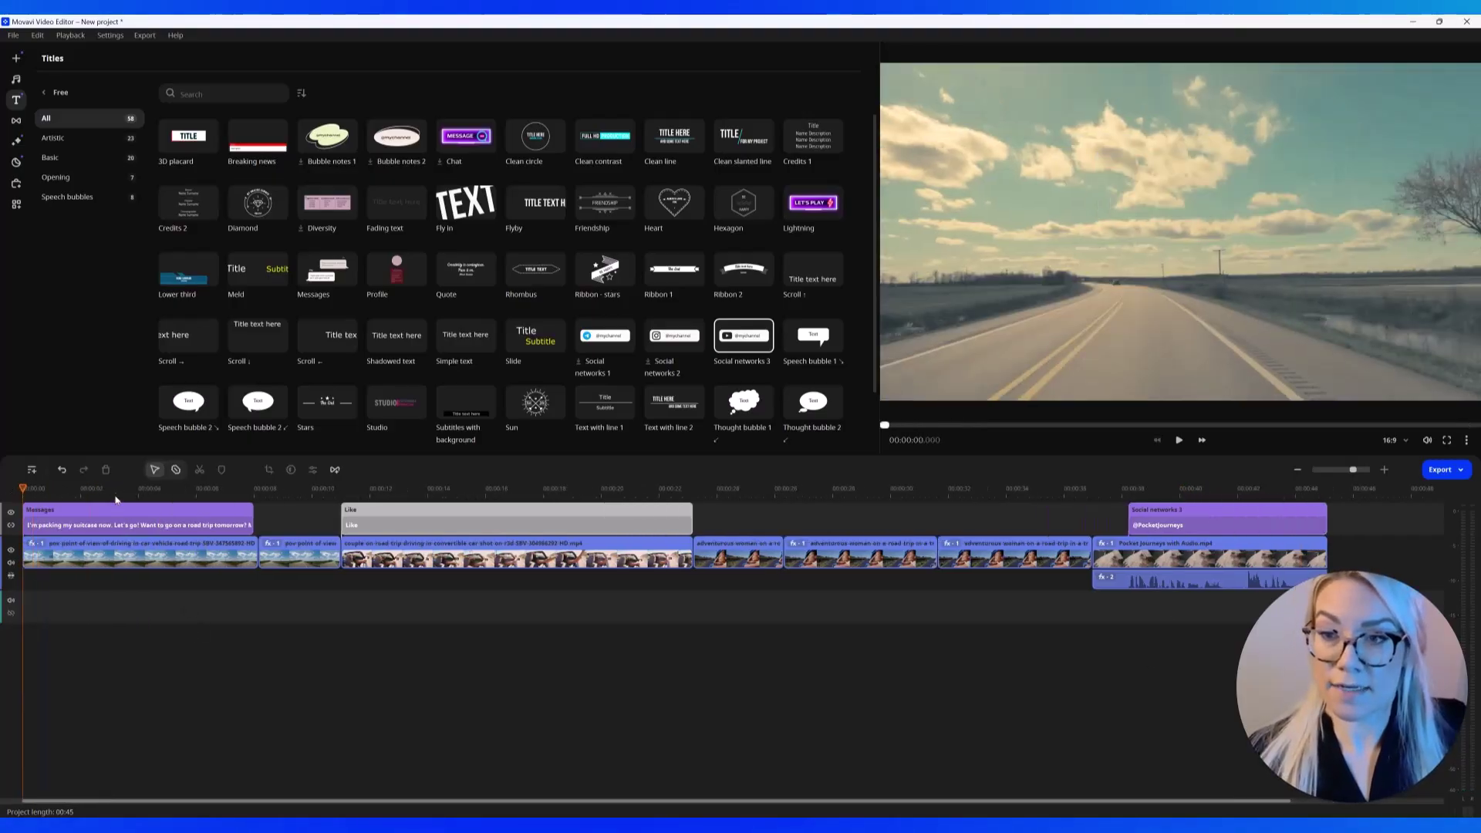
pyautogui.click(116, 539)
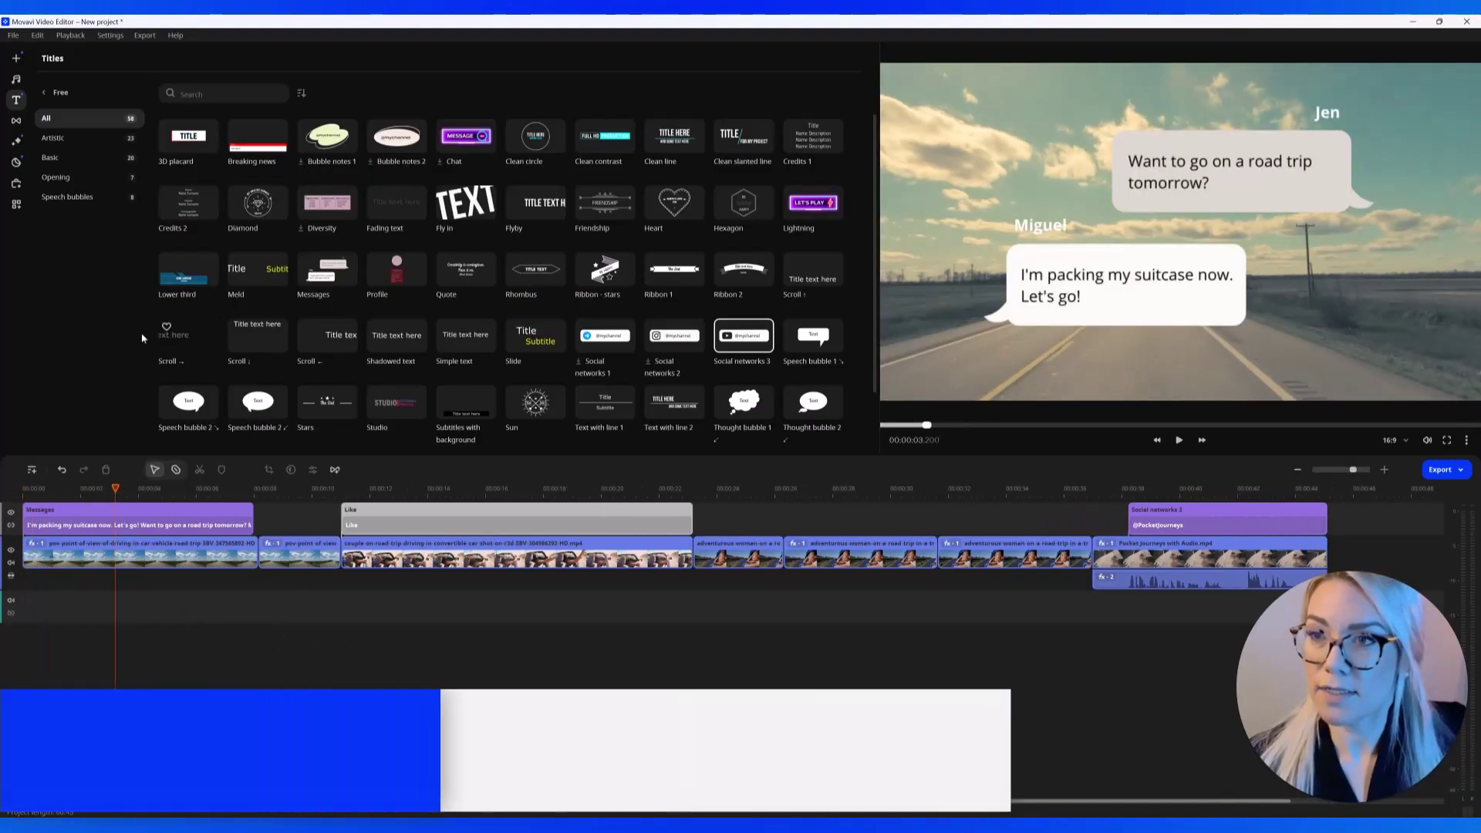
# Add the free Best Memories track to the timeline as background music.
pyautogui.click(17, 81)
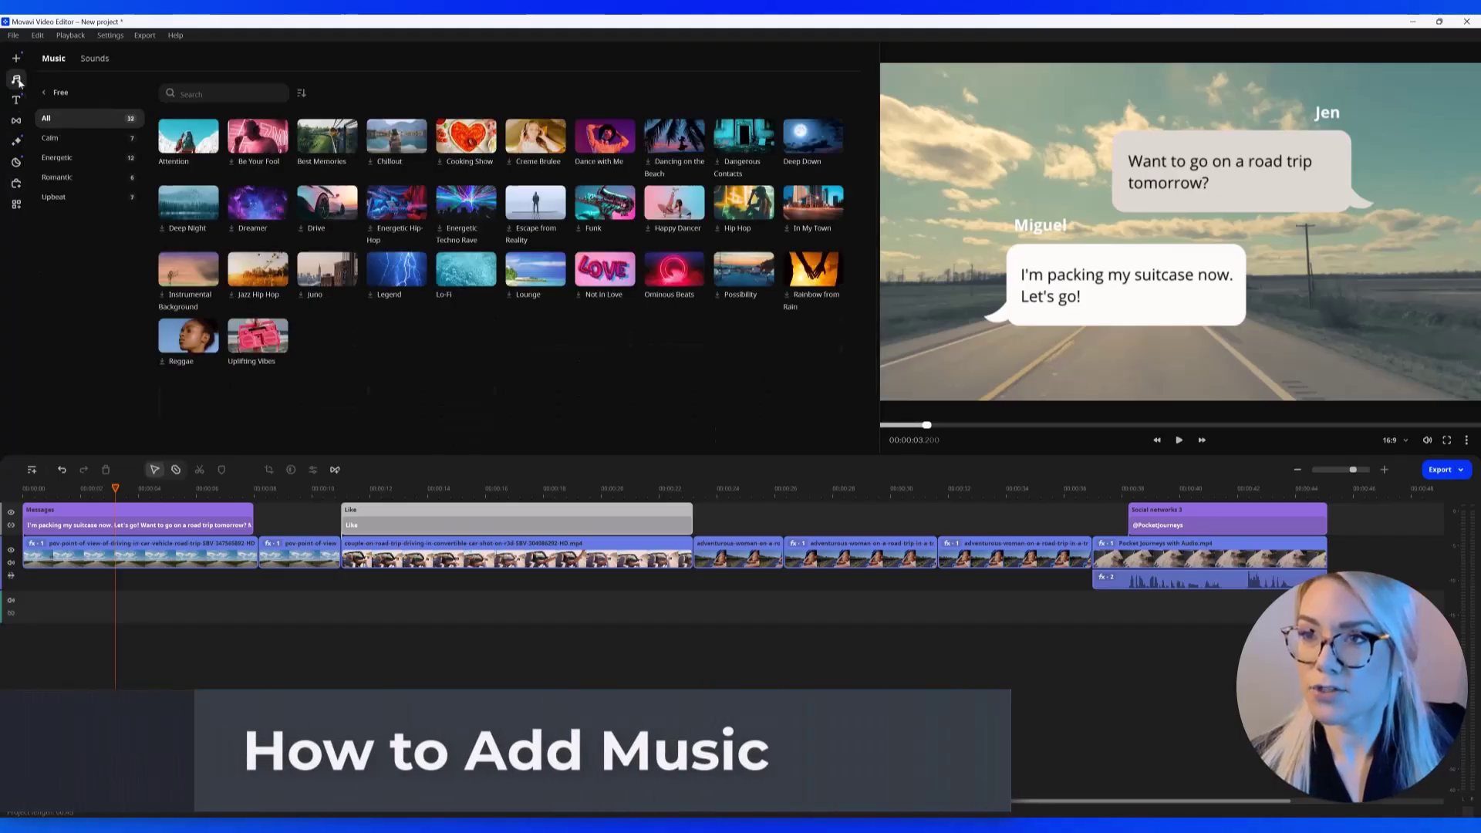
pyautogui.moveTo(629, 299)
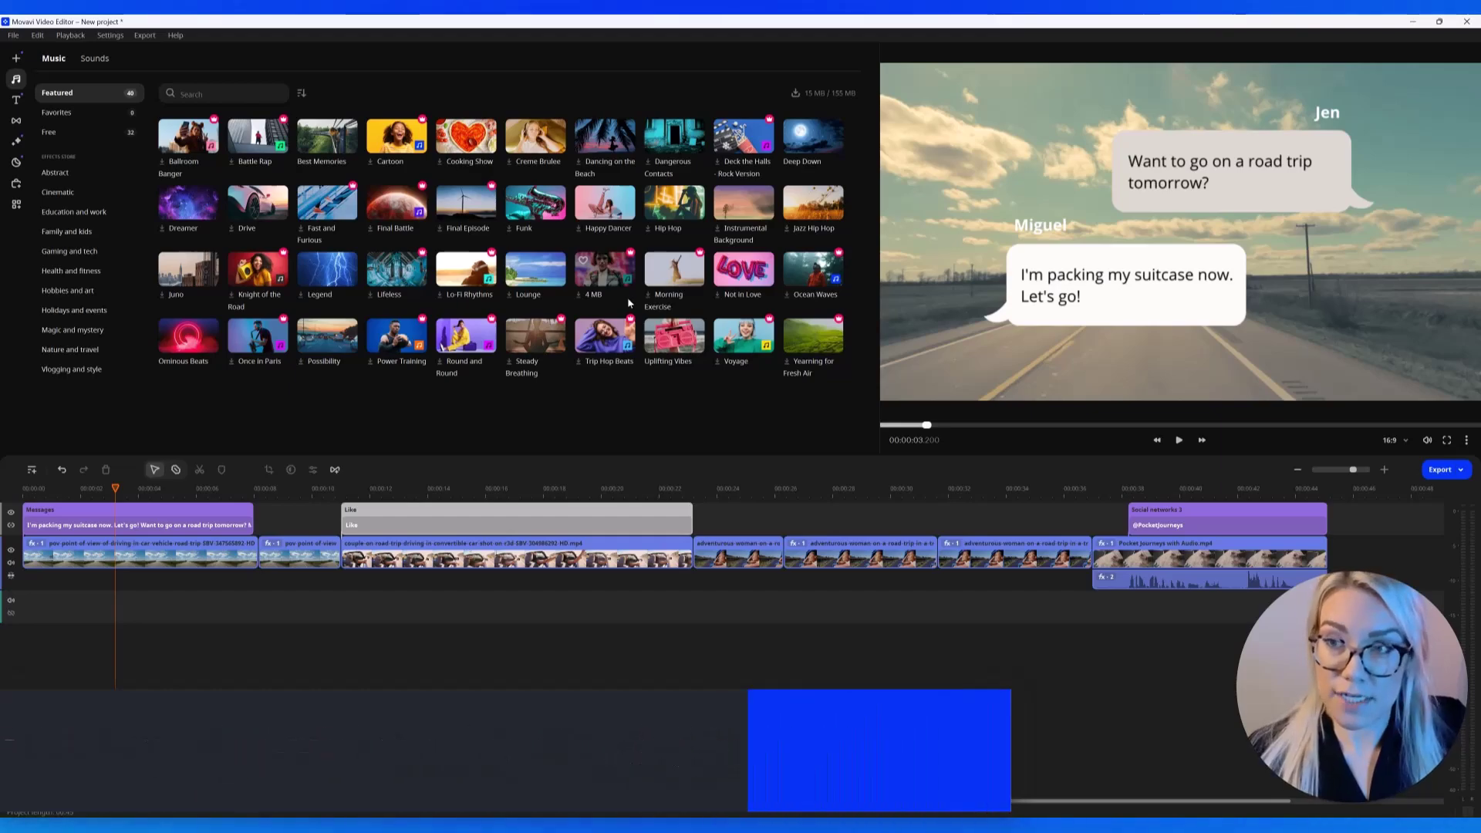
pyautogui.click(128, 135)
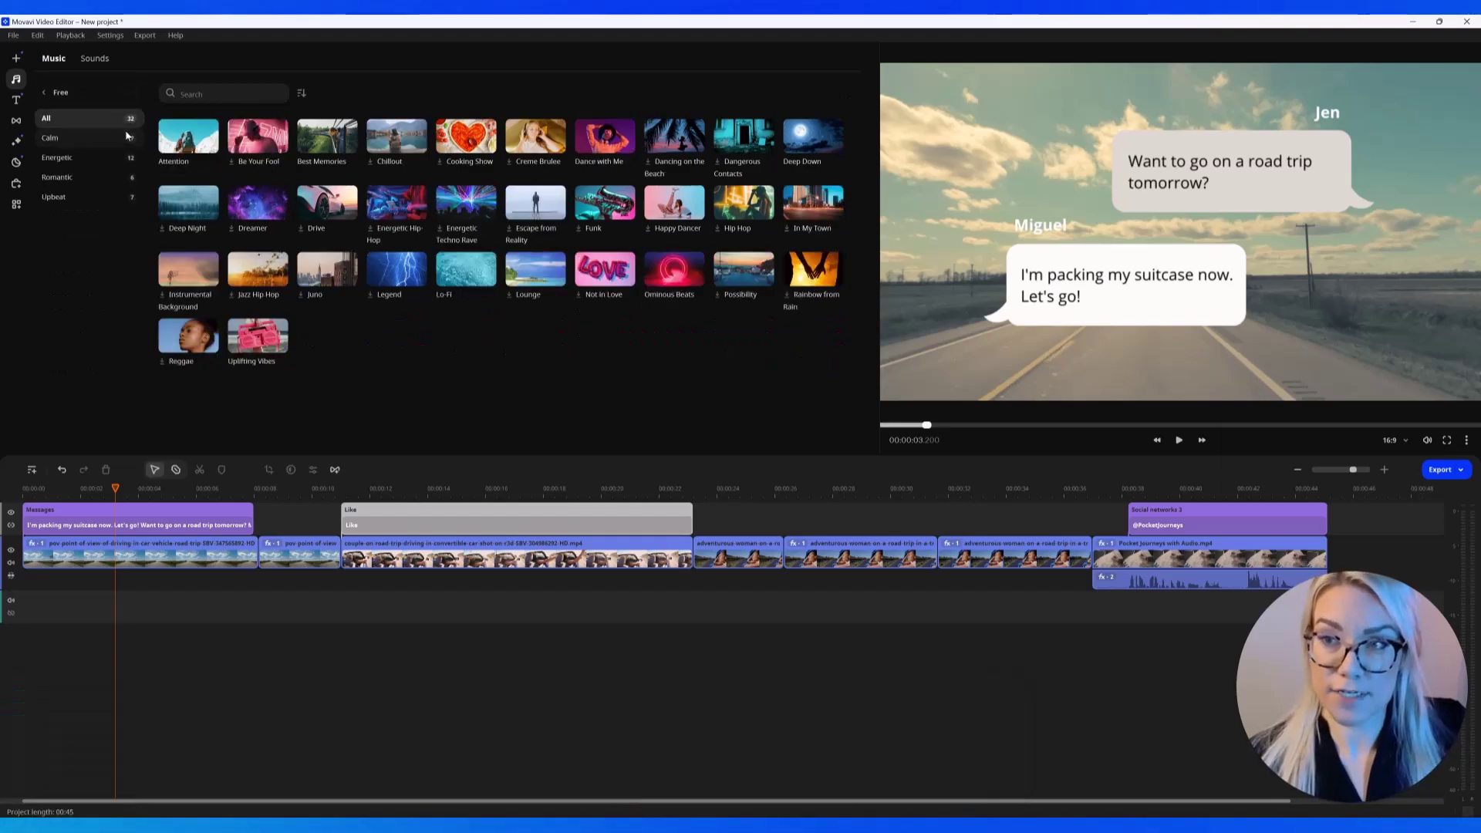
pyautogui.moveTo(340, 142); pyautogui.dragTo(162, 622)
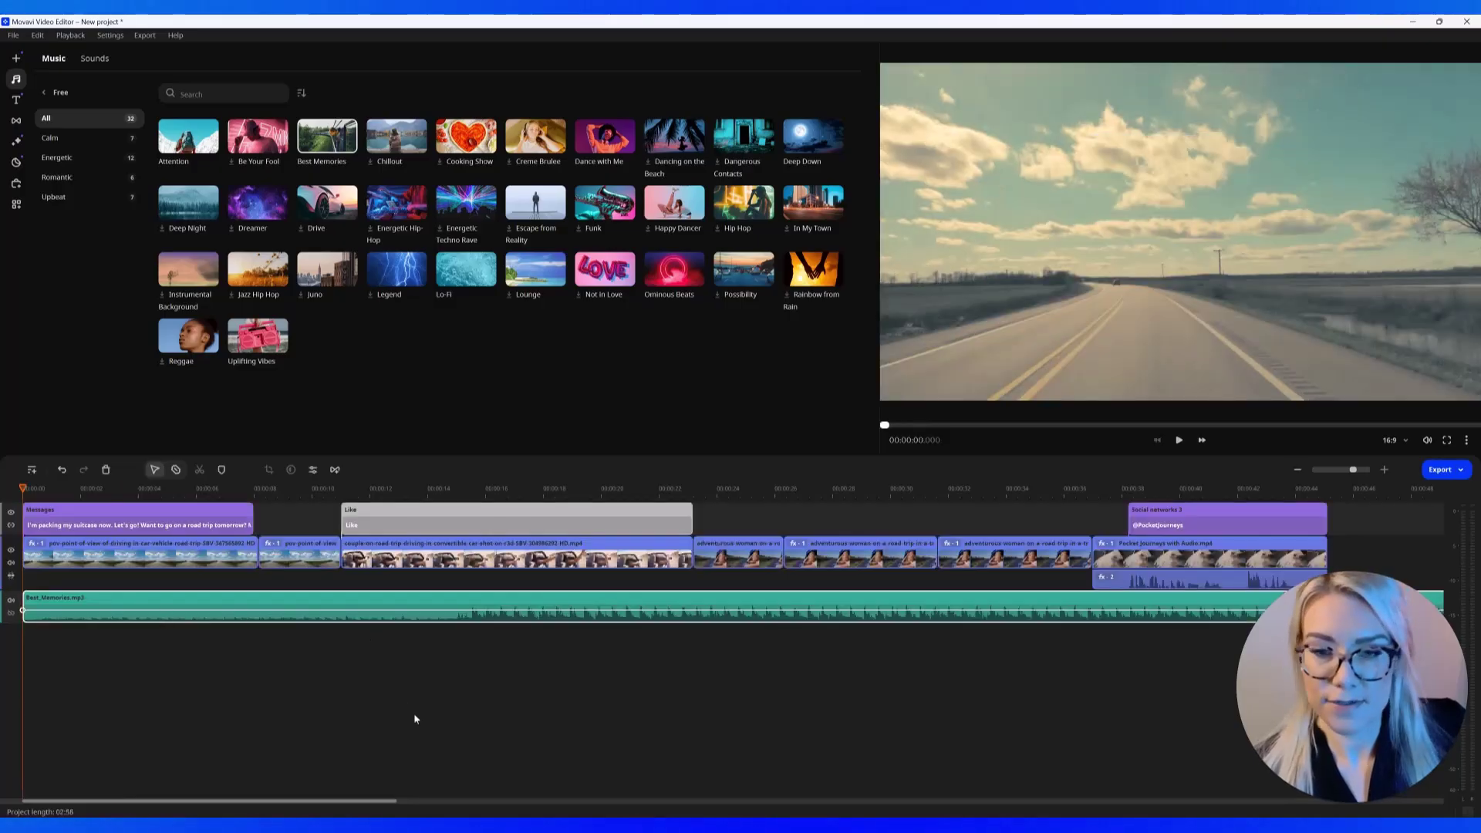
# Split the music at the video's end, delete the remainder, and trim it to 00:45.660.
pyautogui.click(1296, 471)
pyautogui.click(895, 484)
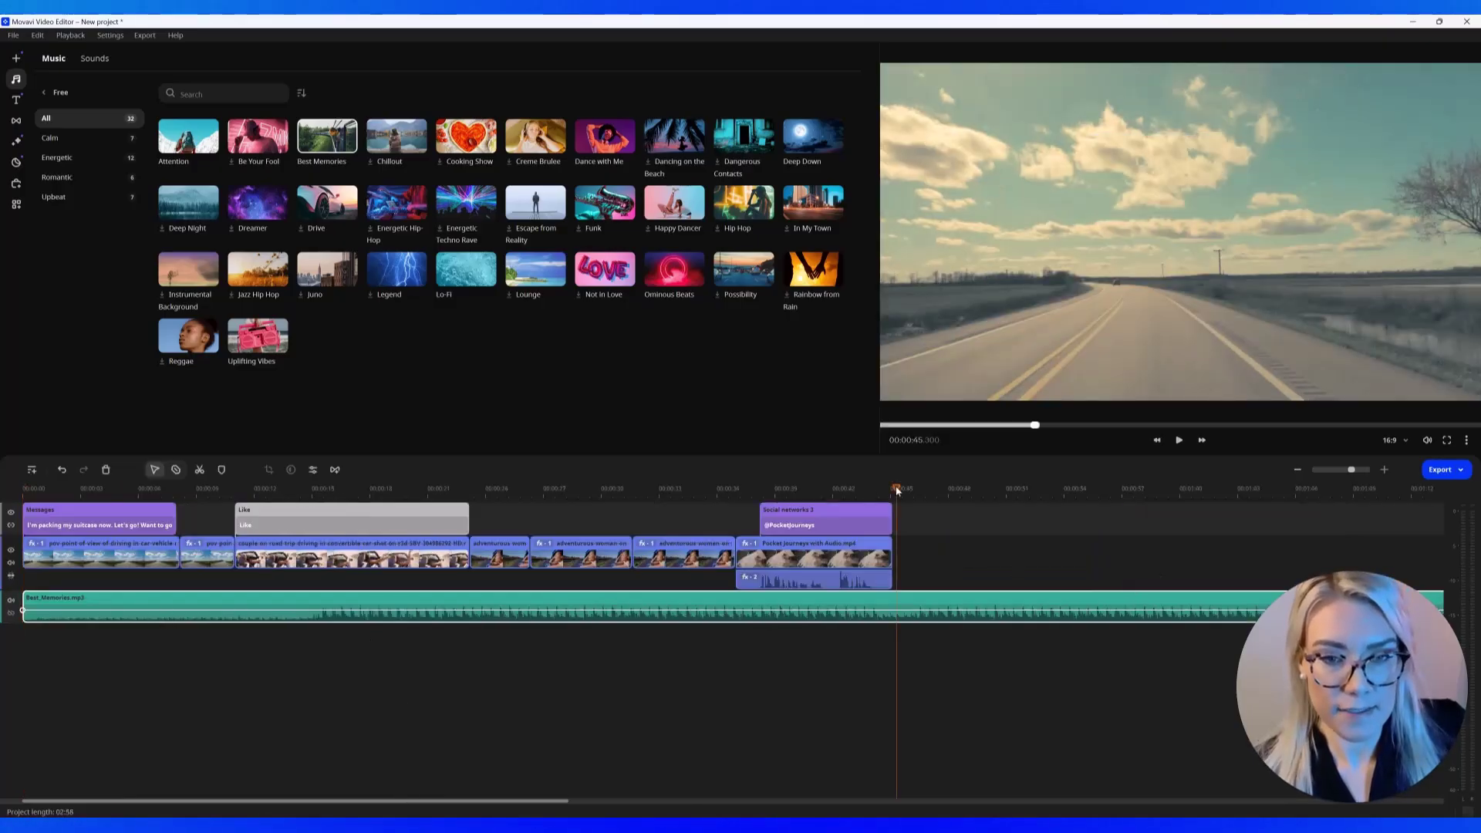
pyautogui.click(911, 625)
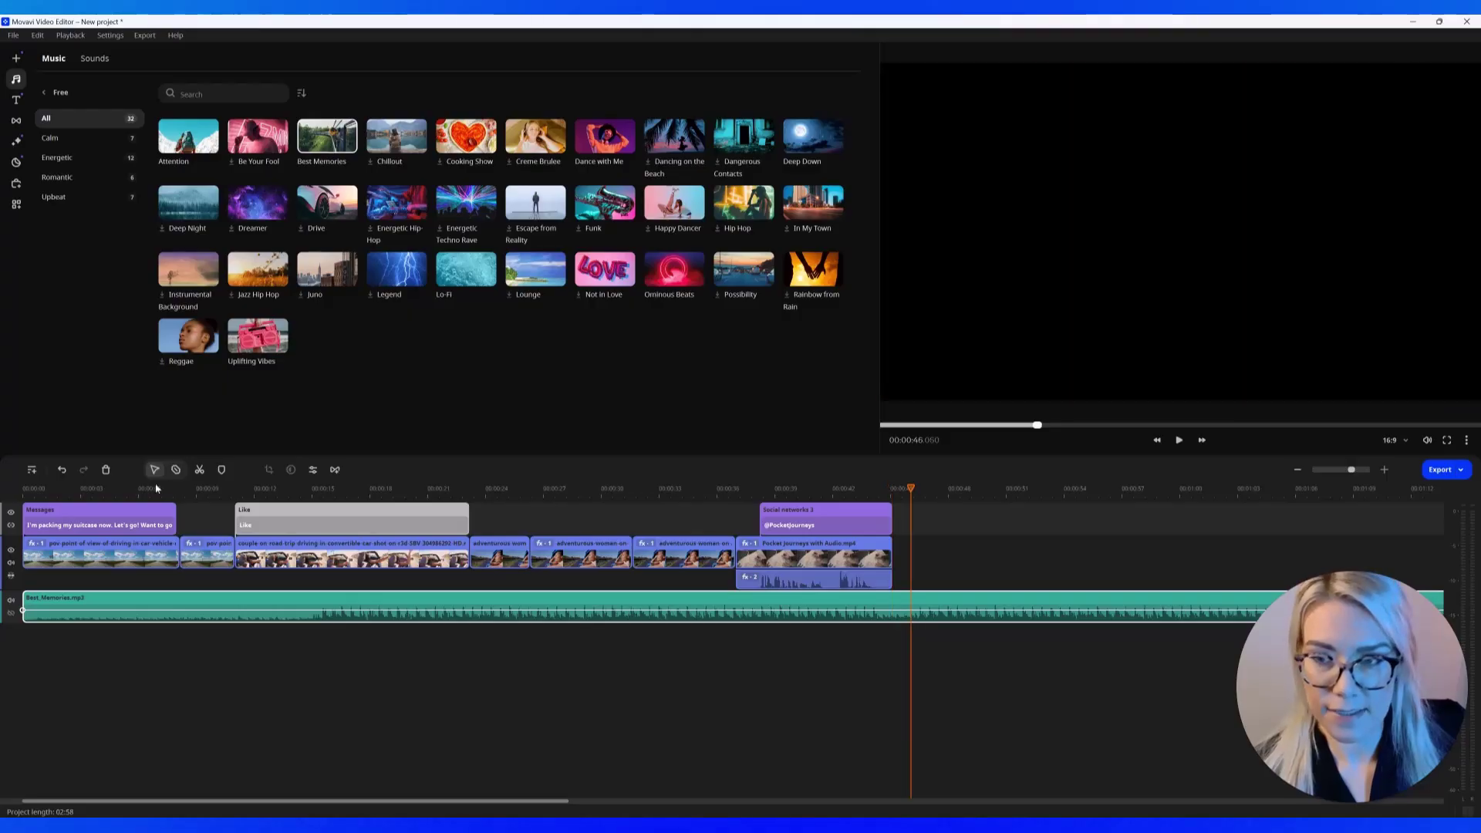
pyautogui.click(202, 470)
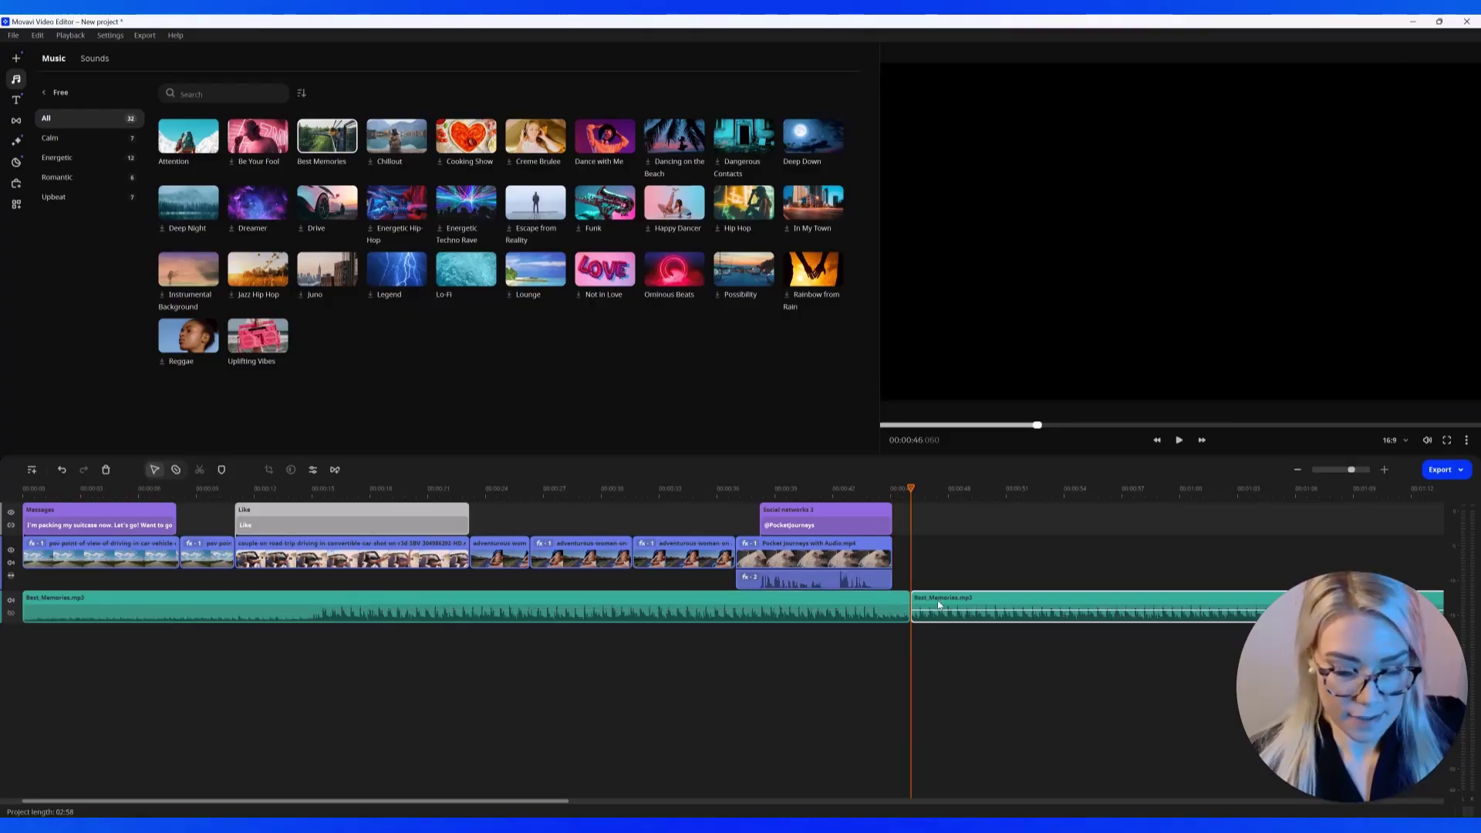
pyautogui.press('Delete')
pyautogui.moveTo(905, 607); pyautogui.dragTo(895, 605)
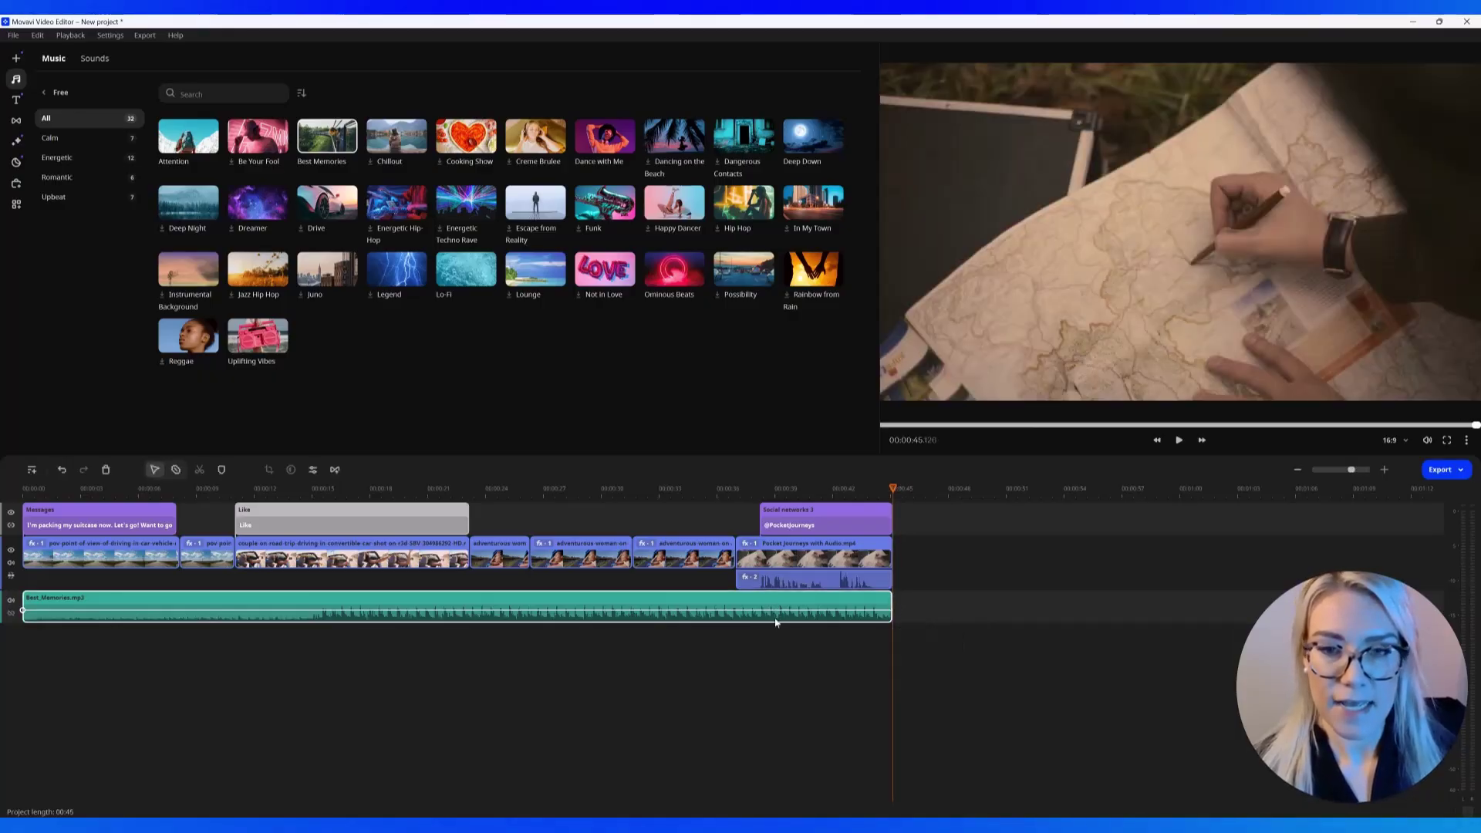
# Set the music clip's volume to 38% with 1.5-second fade in and fade out.
pyautogui.doubleClick(775, 622)
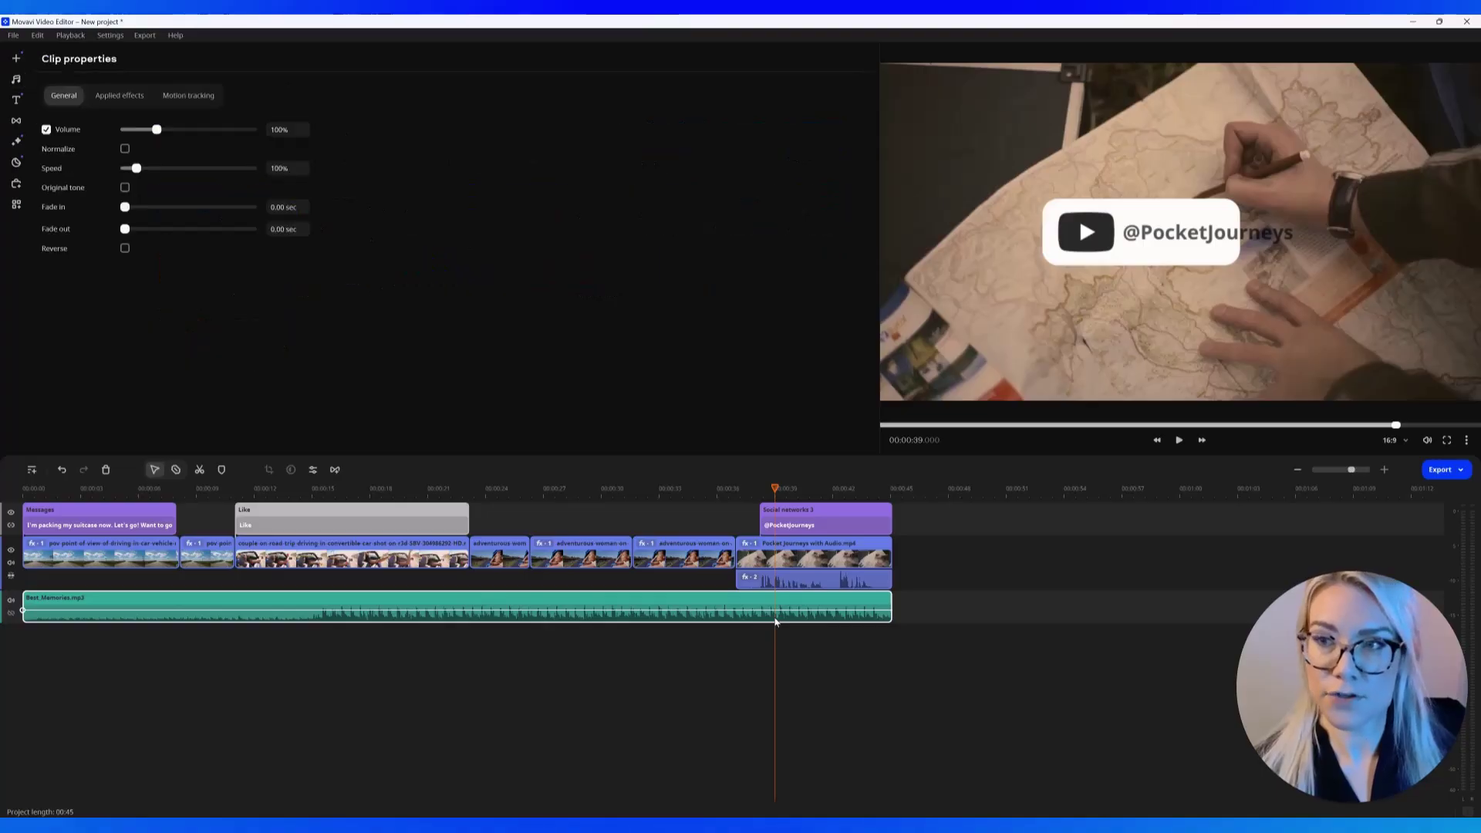
pyautogui.click(631, 609)
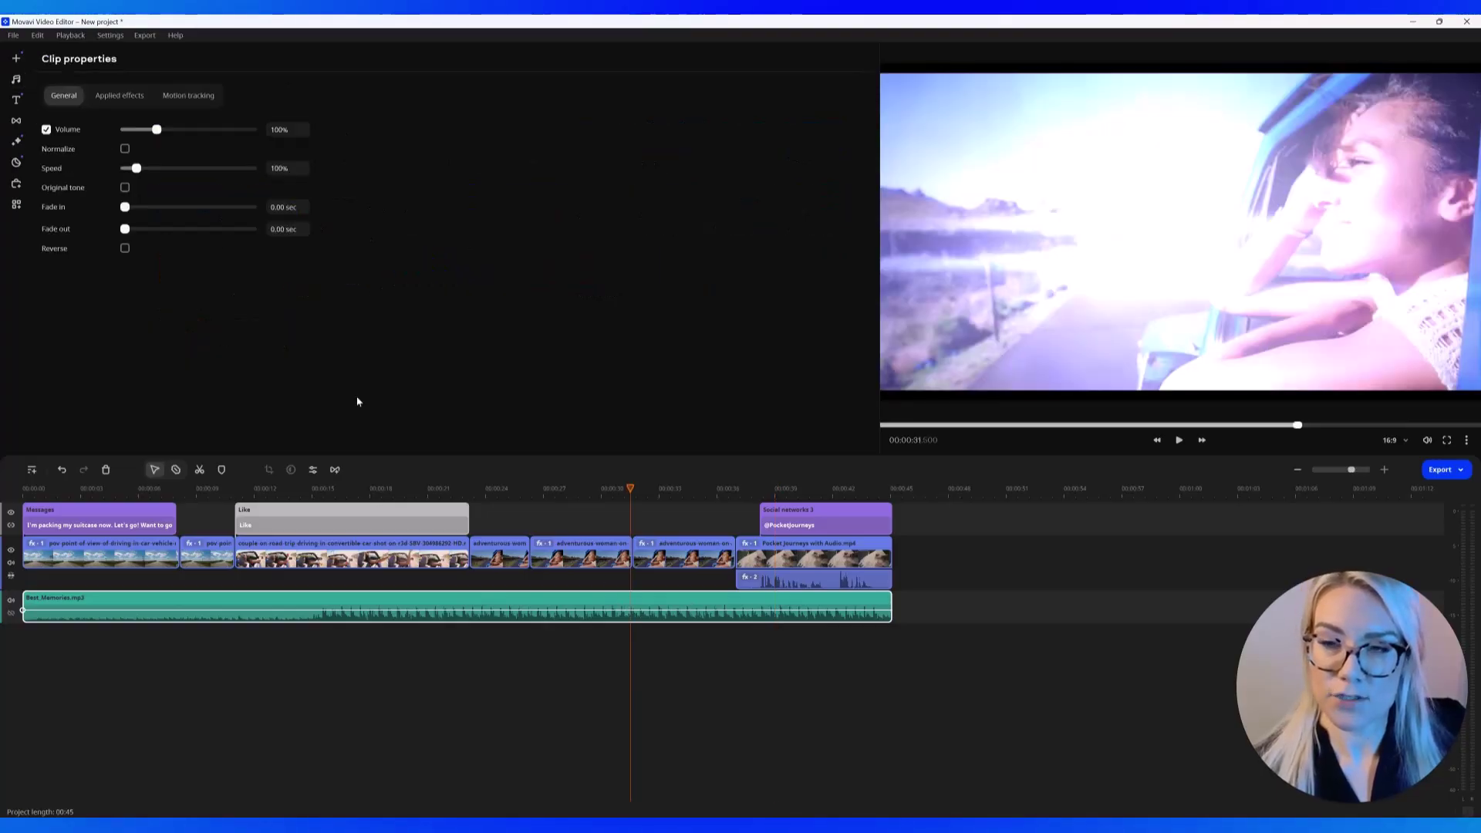
pyautogui.moveTo(155, 132); pyautogui.dragTo(137, 130)
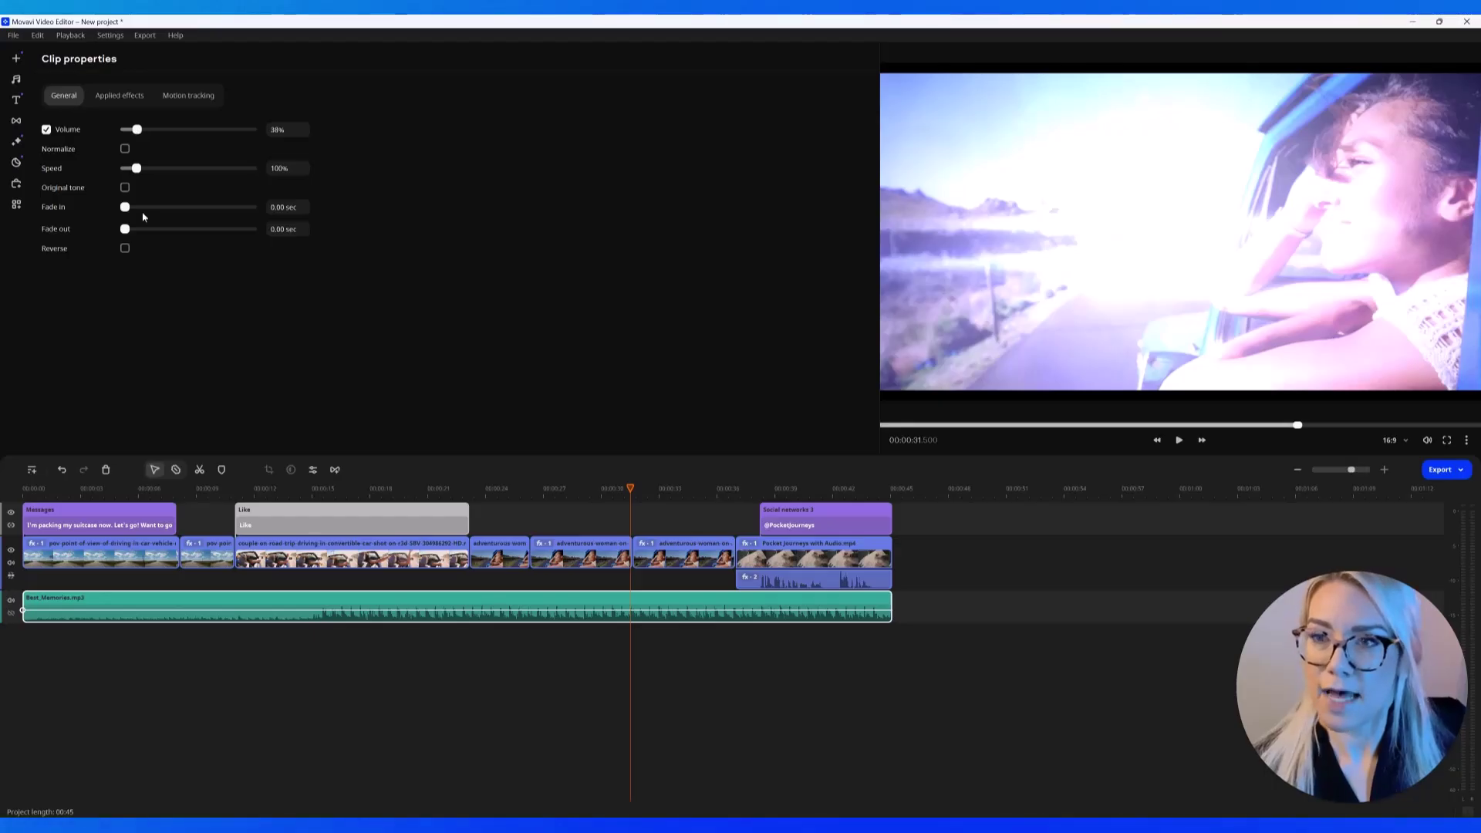
pyautogui.moveTo(125, 230); pyautogui.dragTo(144, 208)
pyautogui.scroll(2, 829, 762)
pyautogui.moveTo(765, 802); pyautogui.dragTo(925, 803)
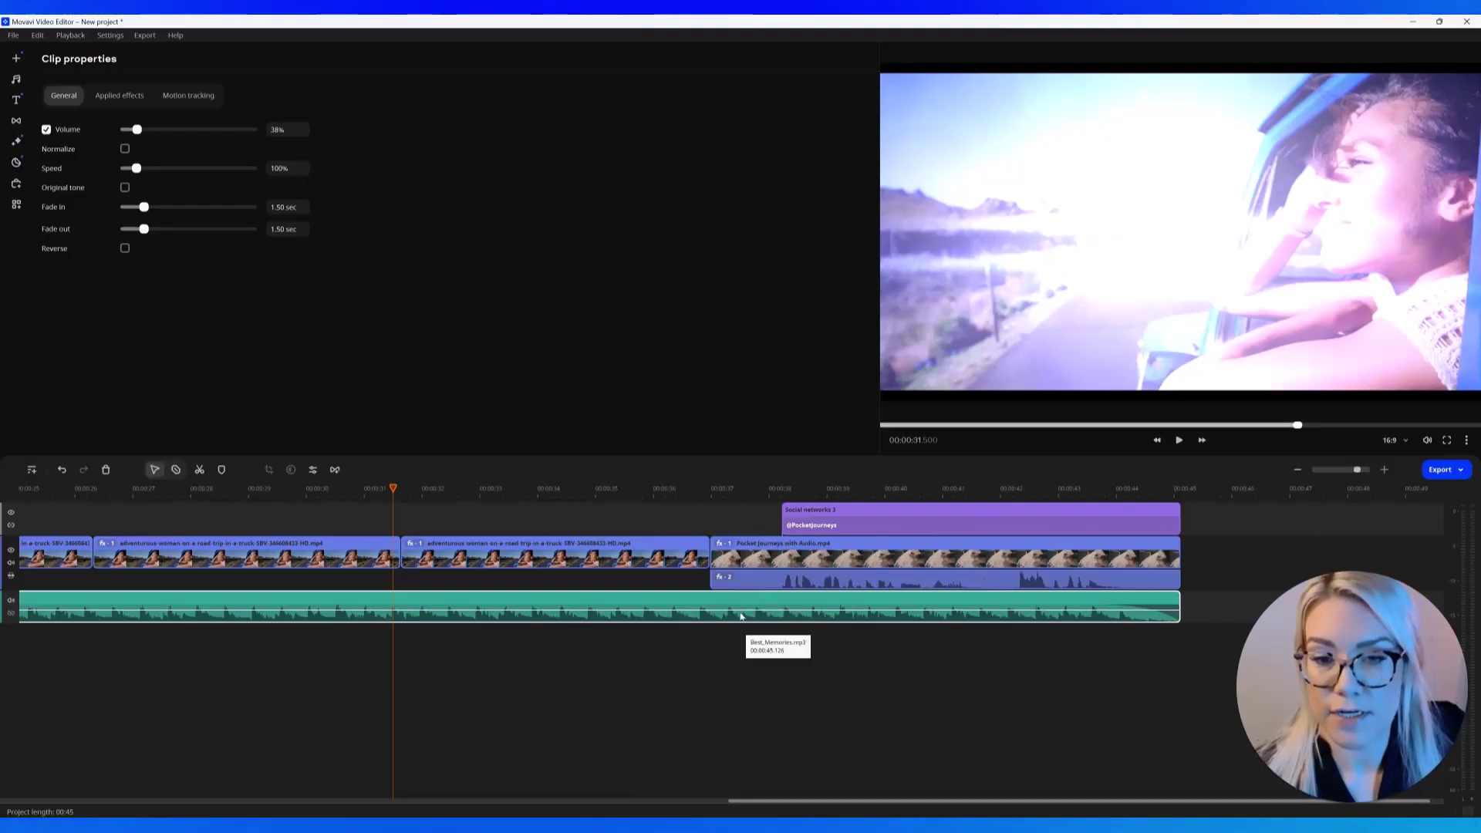
# Add two volume points near the end and drag the music volume down after them.
pyautogui.click(647, 610)
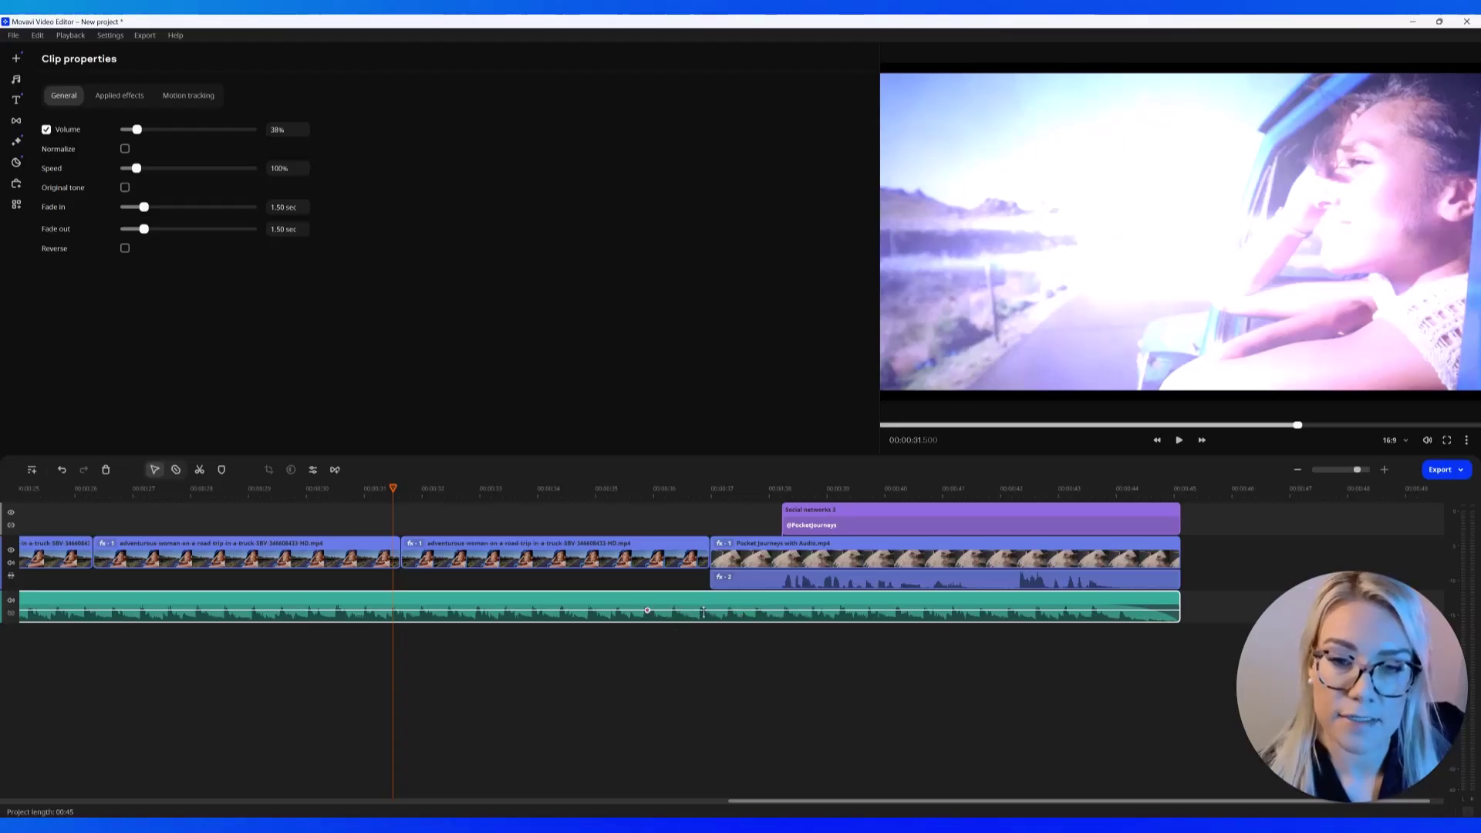
pyautogui.click(704, 610)
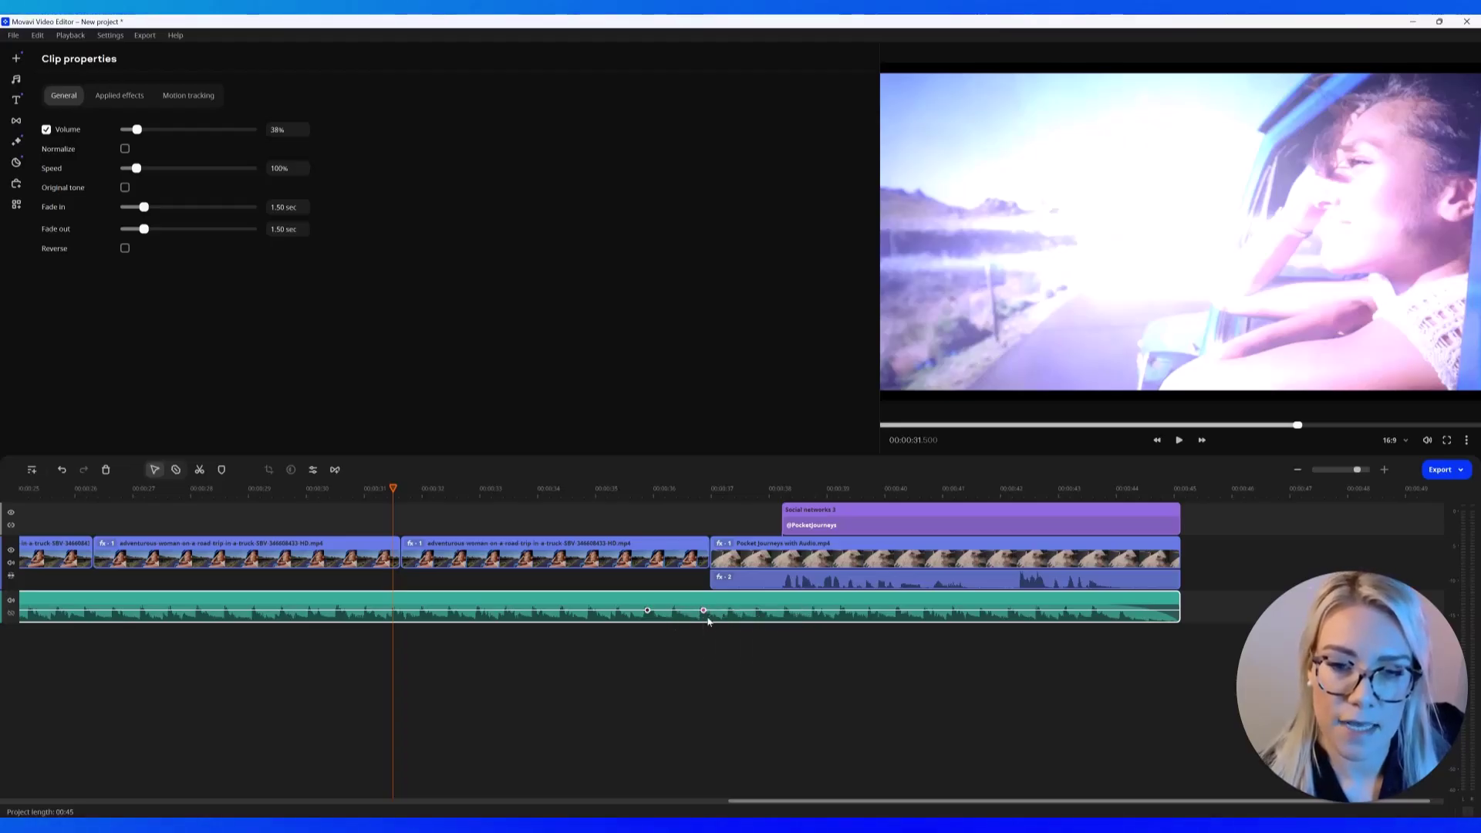
pyautogui.moveTo(704, 610); pyautogui.dragTo(710, 617)
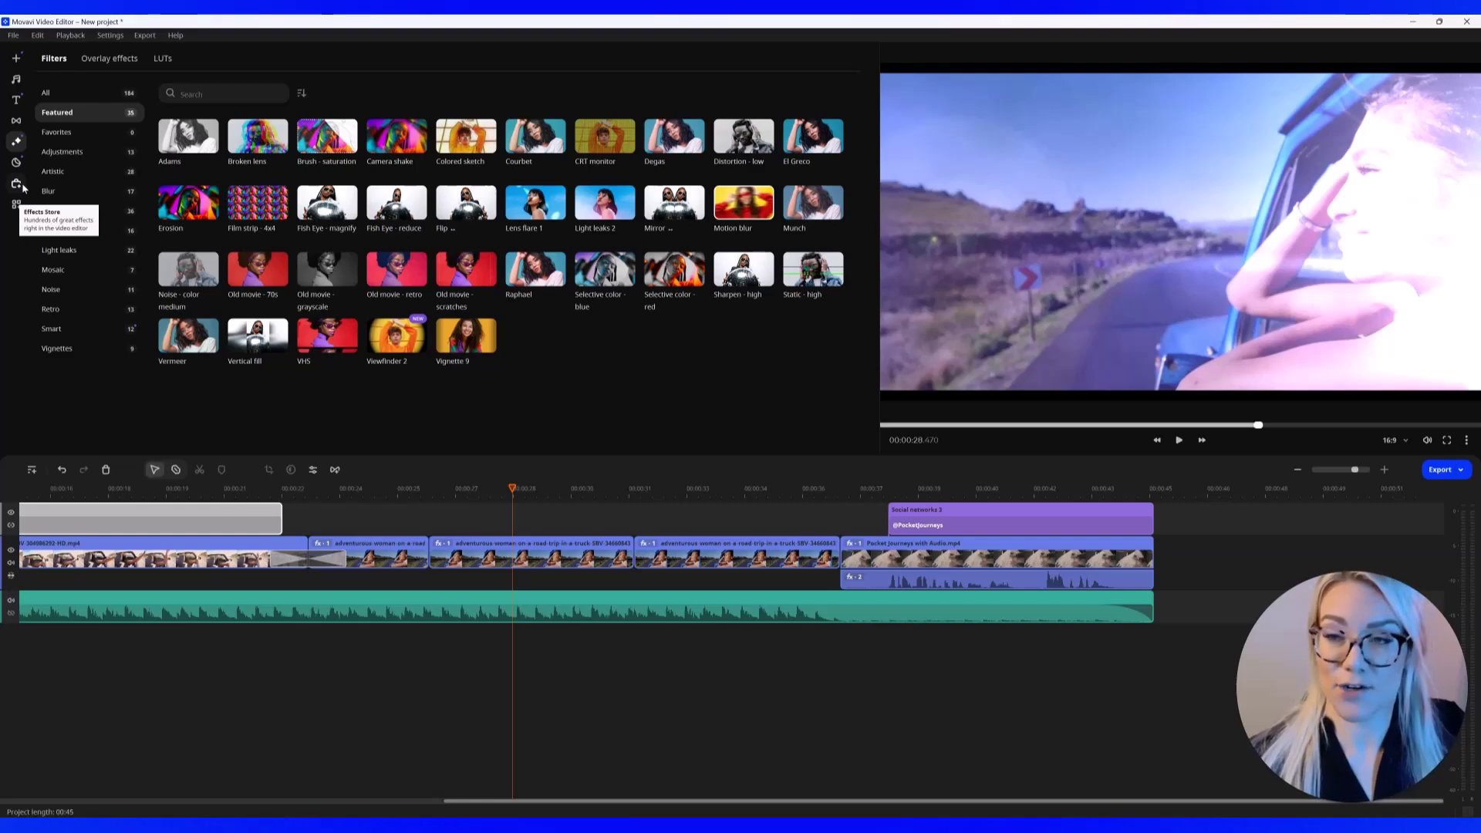
# Browse the Effects Store's 211 packs and view the Travel Pack's pack info.
pyautogui.click(20, 185)
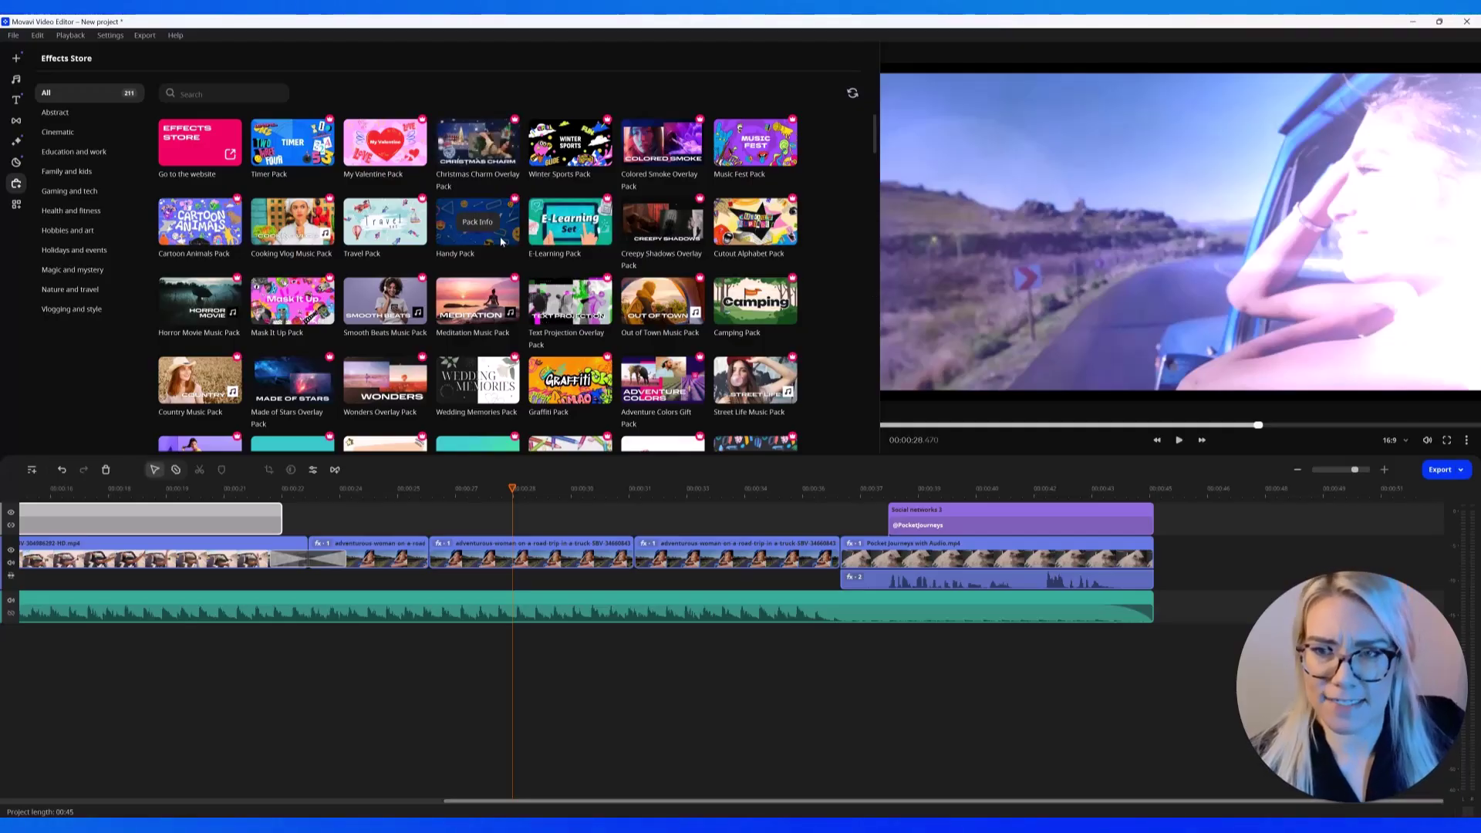
pyautogui.click(395, 226)
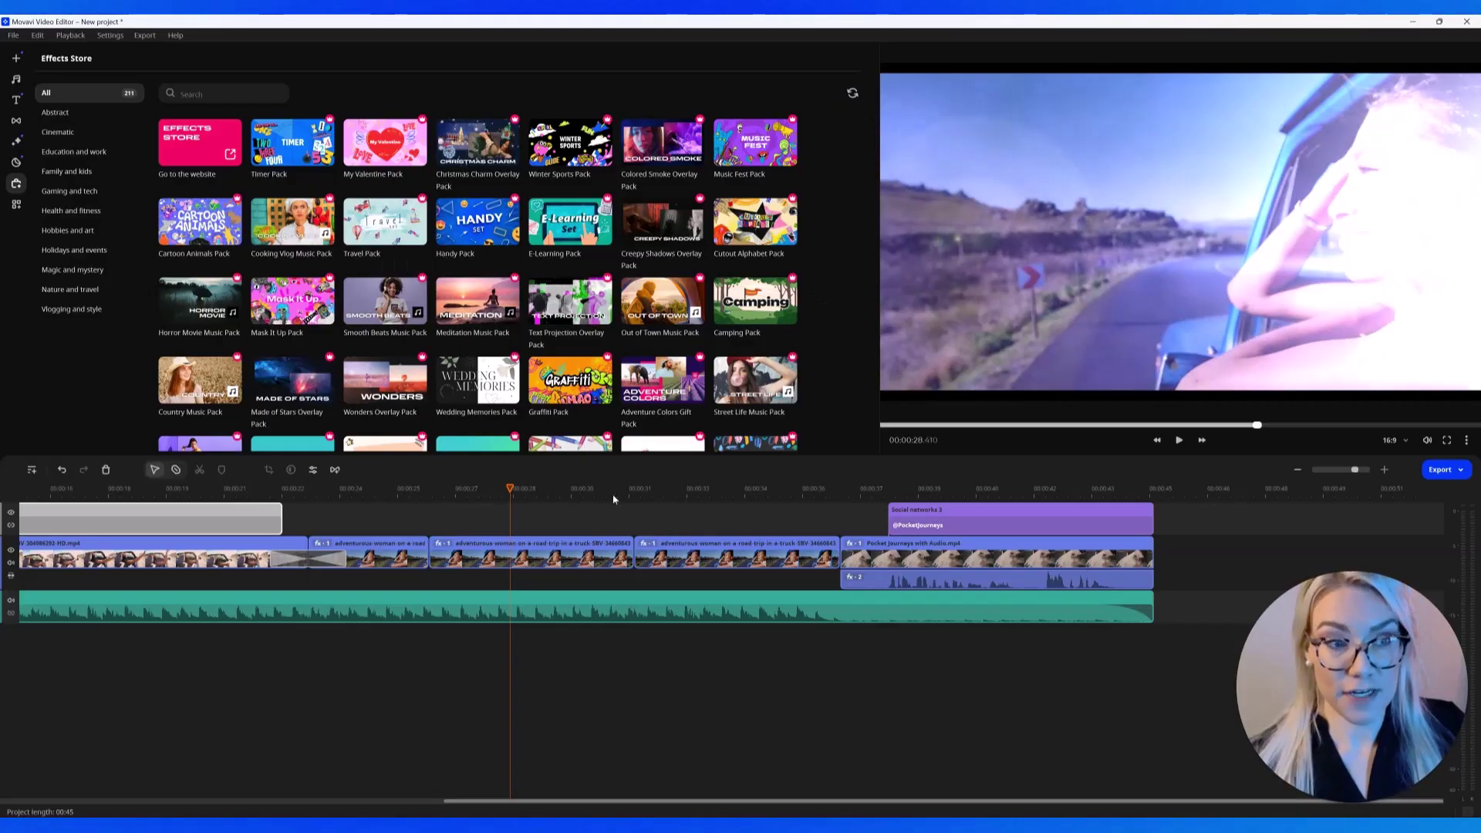
# Save the video as 'Travel Vlog Demo.mp4' in MP4 format at High quality.
pyautogui.click(1441, 470)
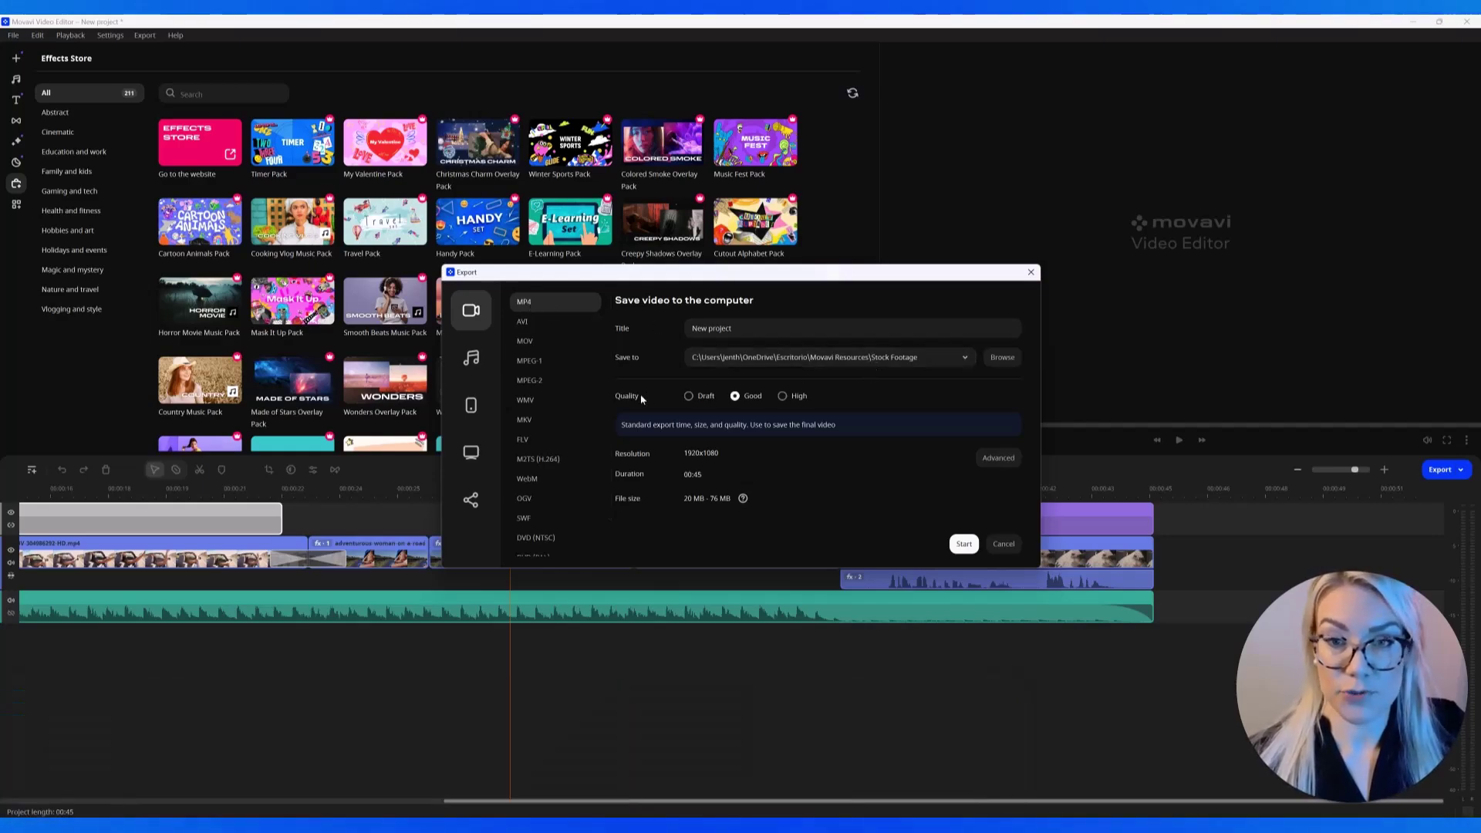
pyautogui.click(782, 396)
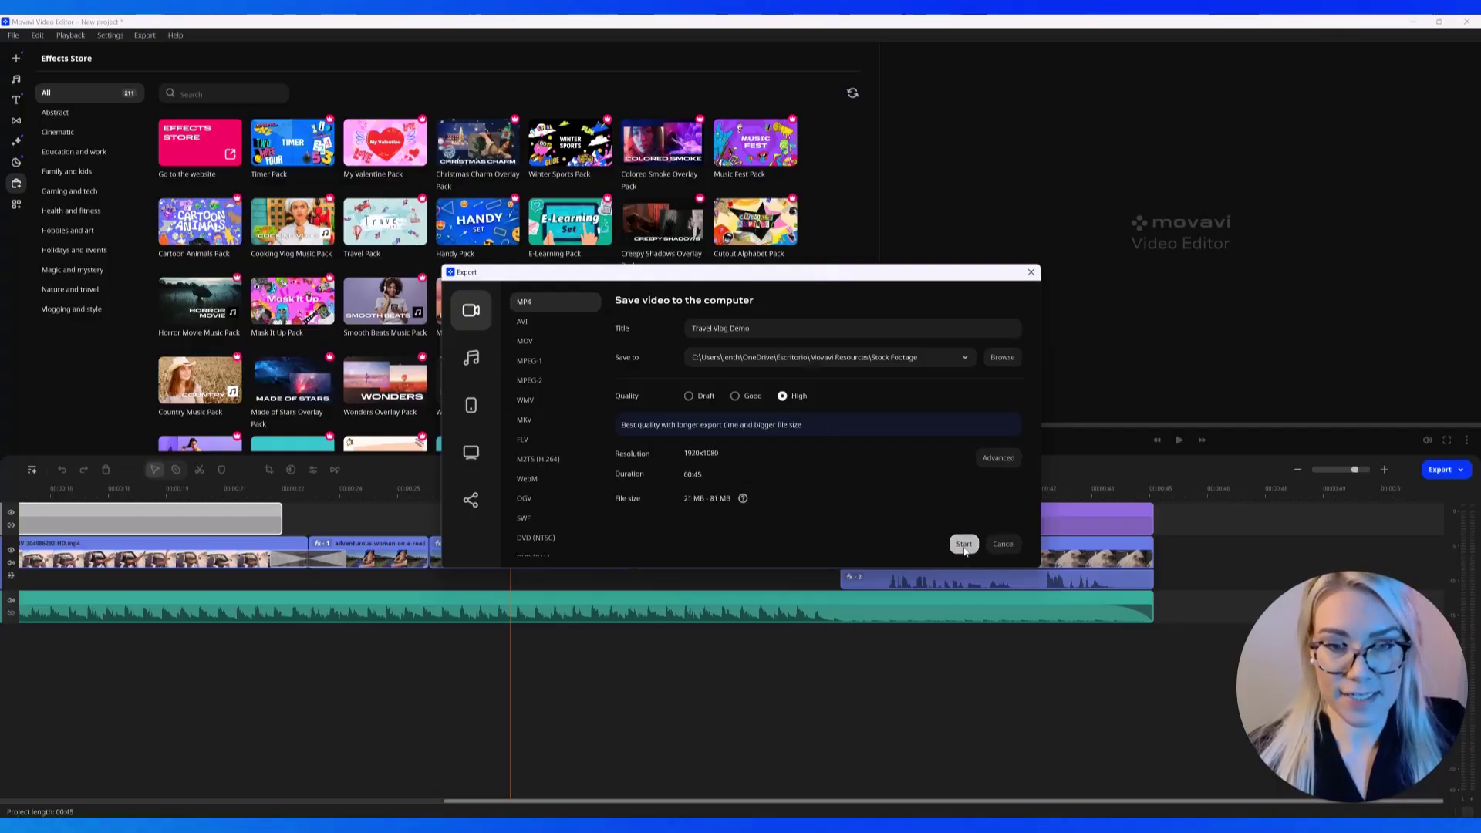
pyautogui.click(963, 544)
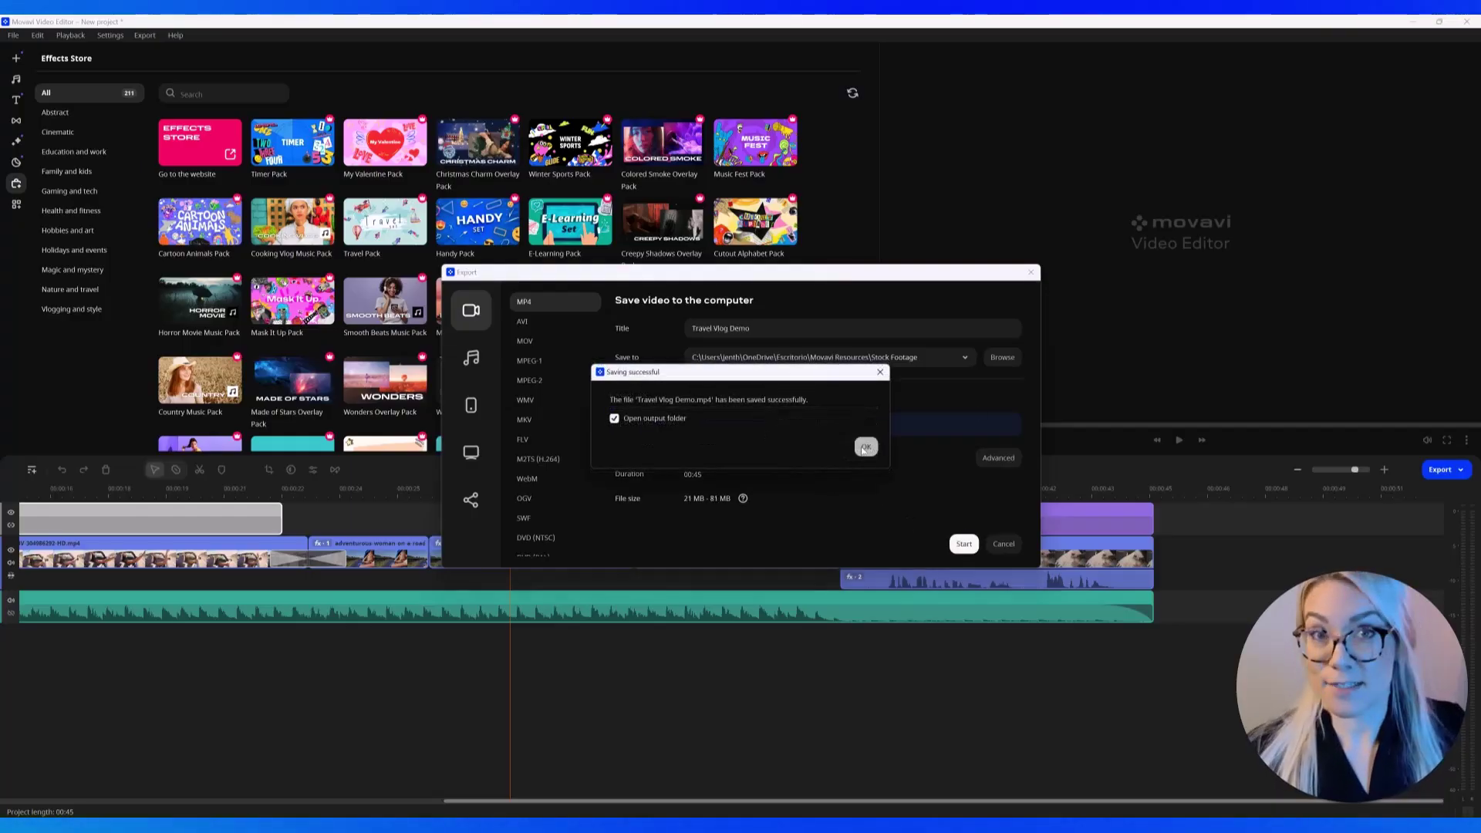